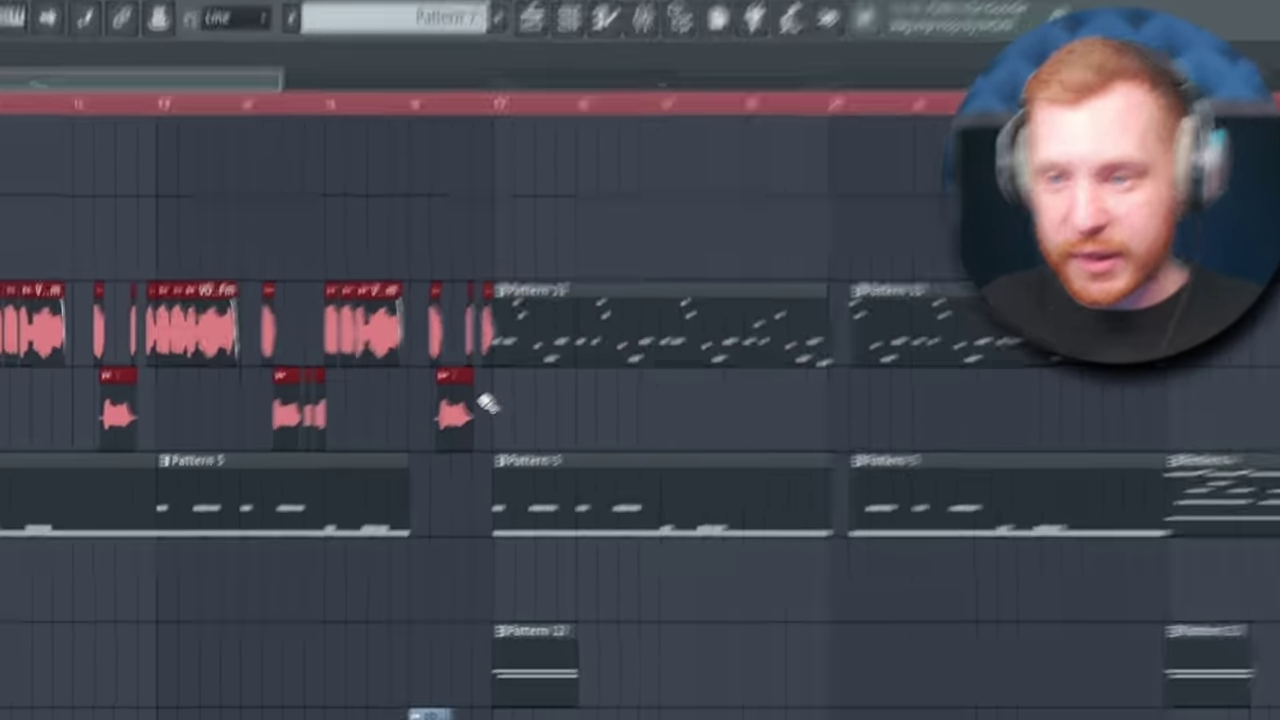
Step: Inspect the pattern clips in the playlist and play the chord progression's piano roll pattern
{"action": "left_click_drag", "start_coordinate": [623, 197], "coordinate": [1040, 435]}
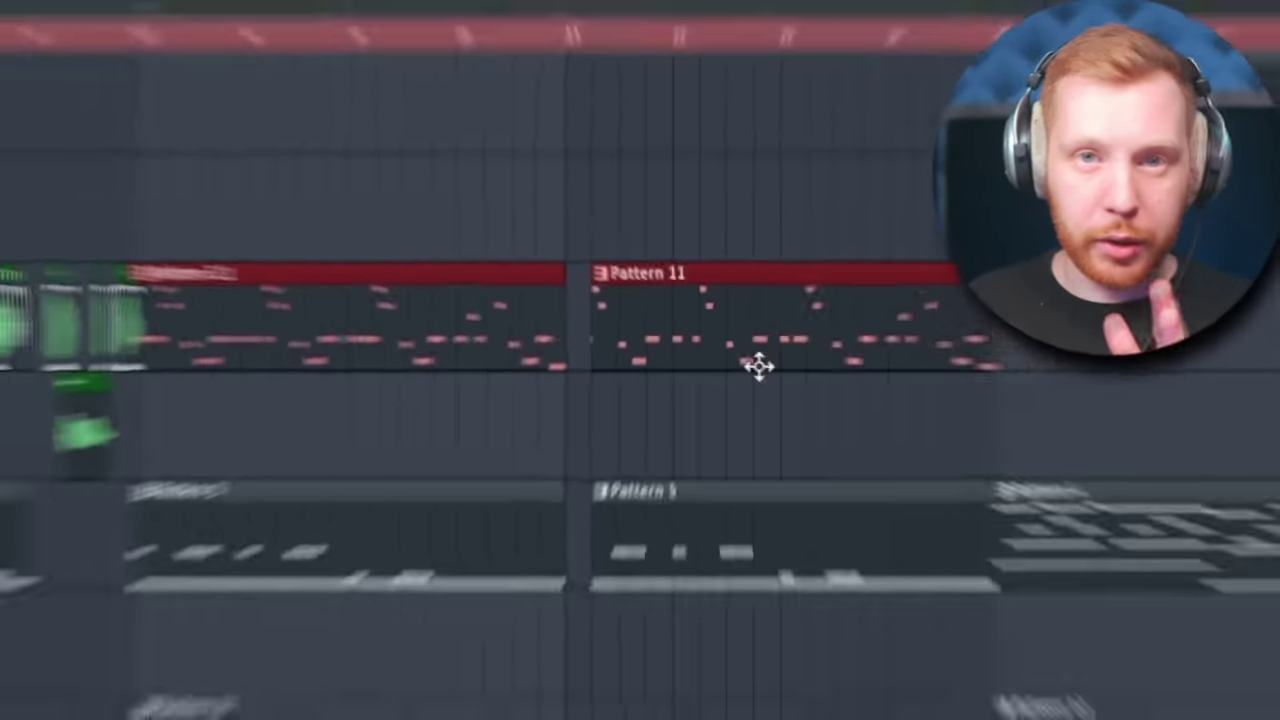
{"action": "left_click", "coordinate": [137, 603], "text": "ctrl"}
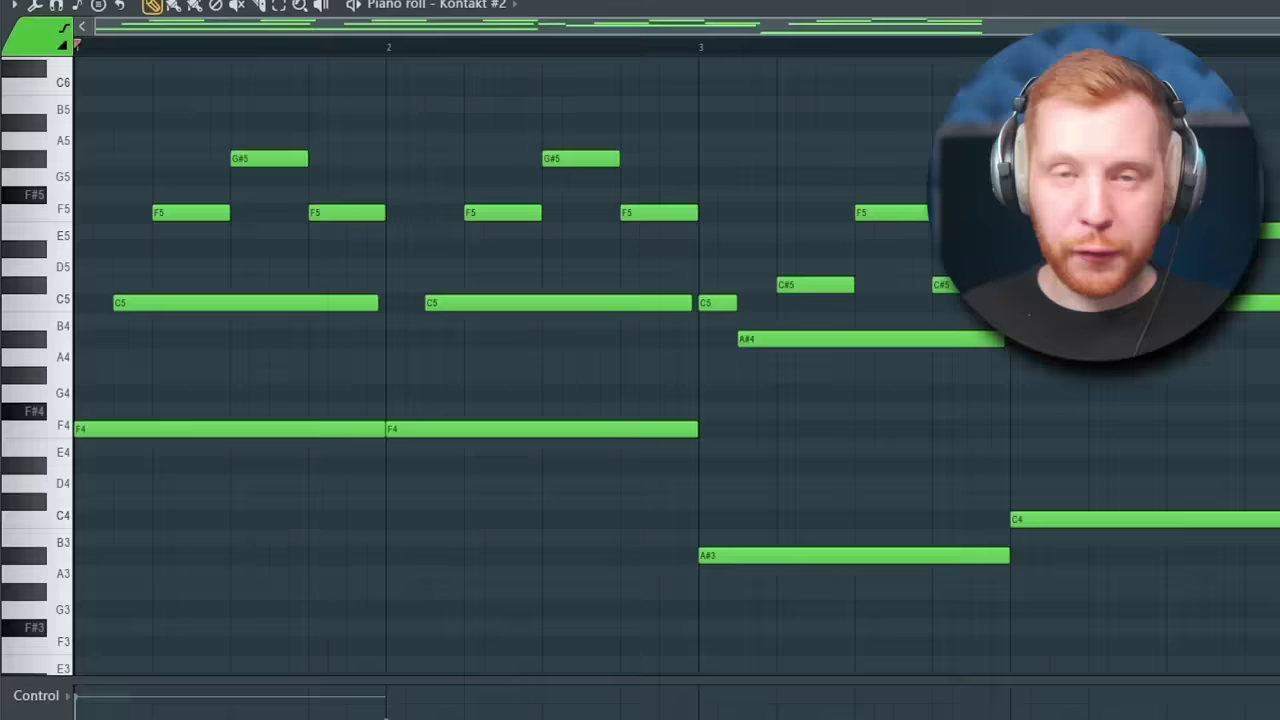
{"action": "key", "text": "space"}
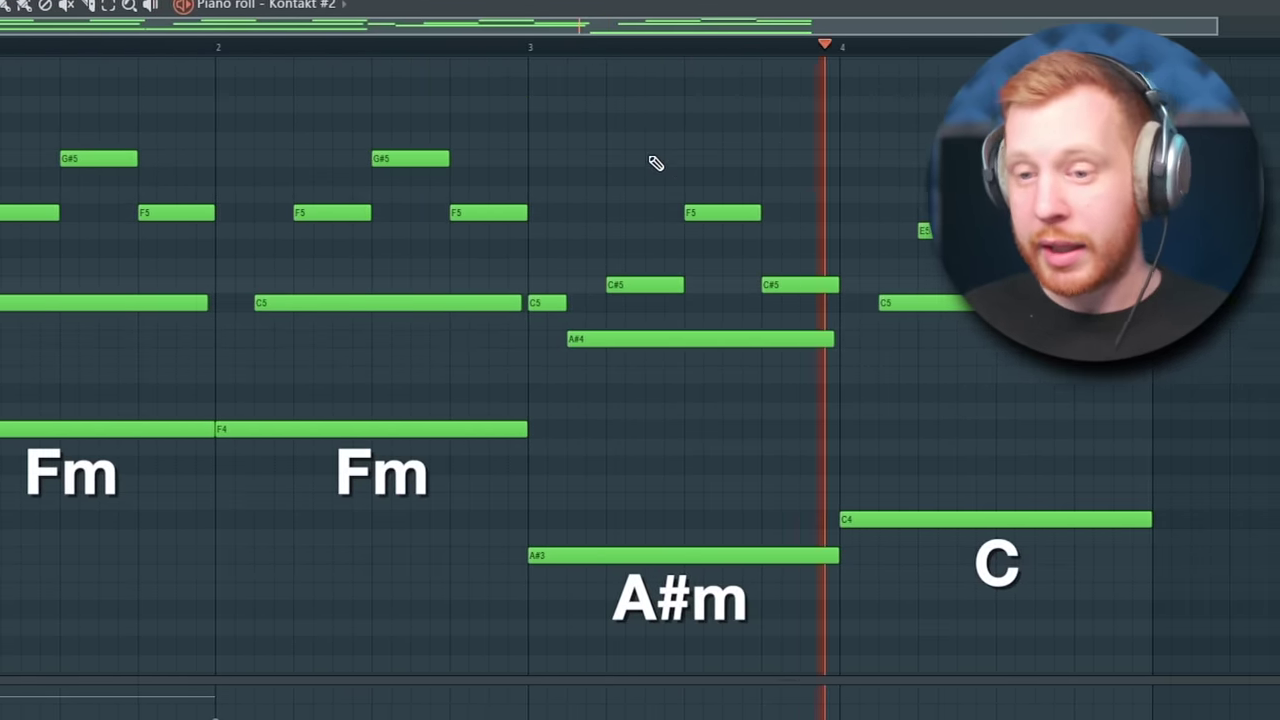
{"action": "key", "text": "space"}
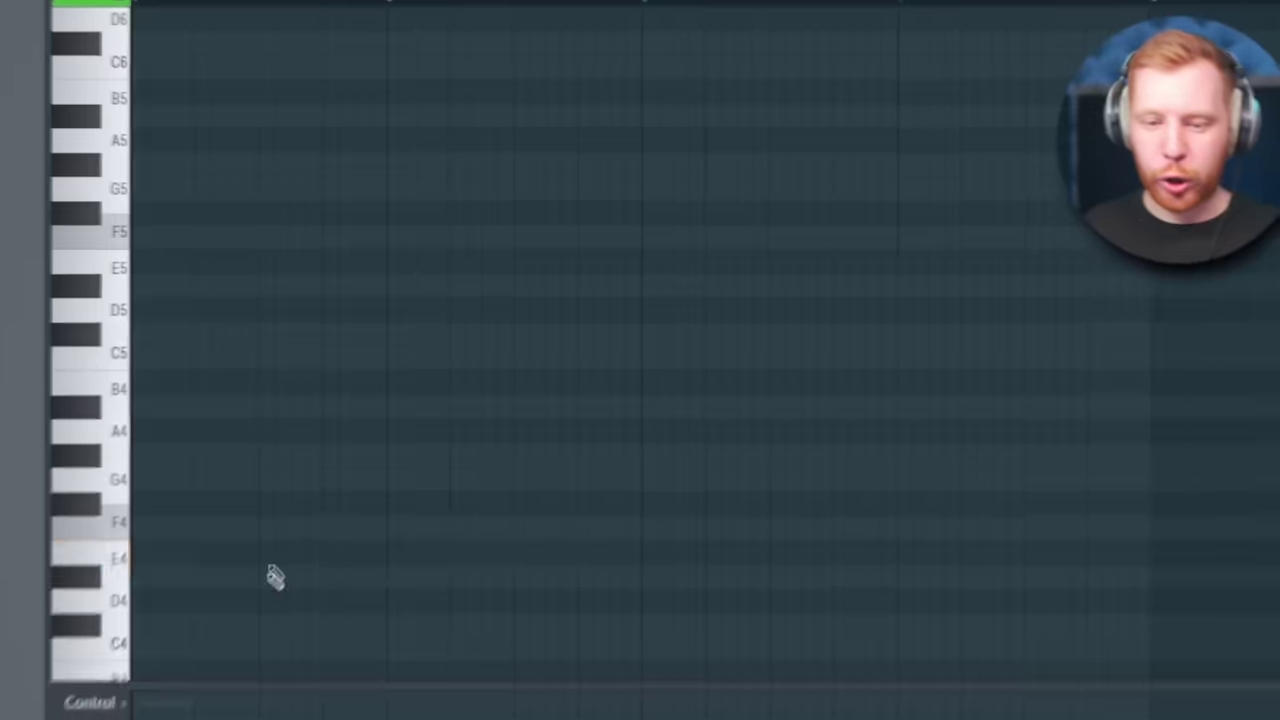
Step: Draw staggered F4, G#4, F5 and C5 notes in bar one, with a C6 note at the bar's start
{"action": "left_click_drag", "start_coordinate": [150, 526], "coordinate": [89, 510]}
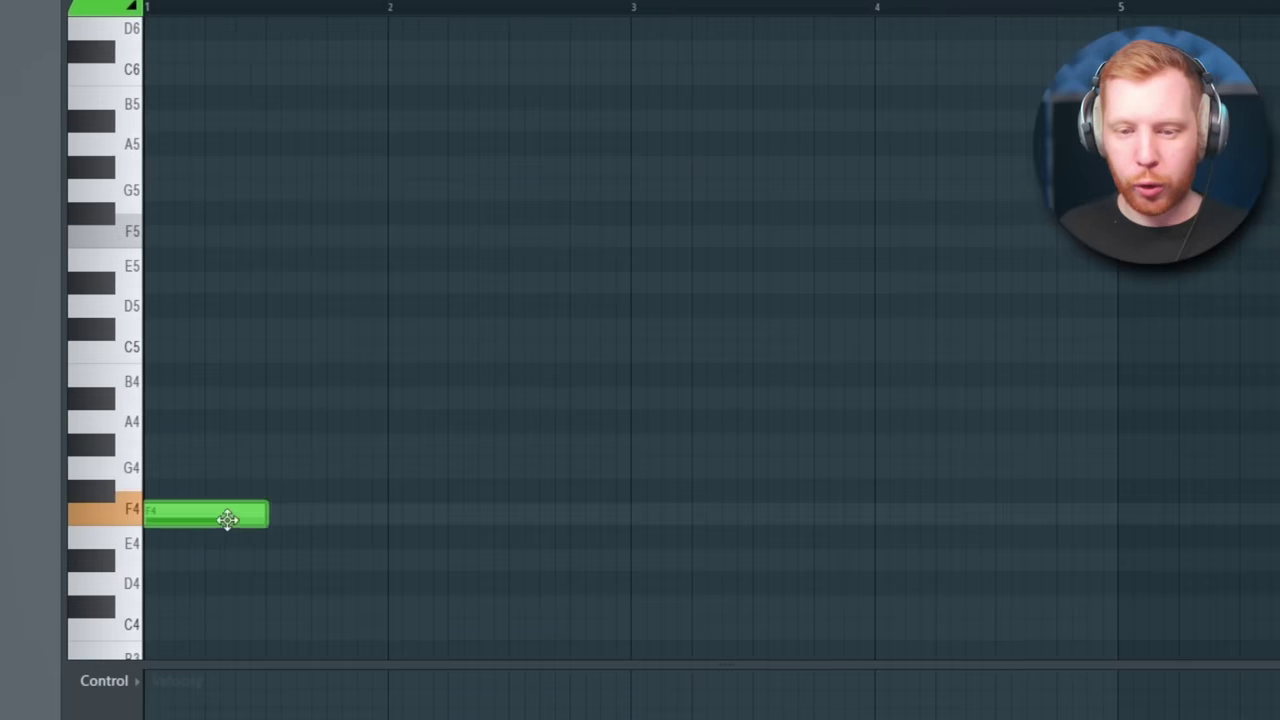
{"action": "left_click_drag", "start_coordinate": [227, 520], "coordinate": [274, 436]}
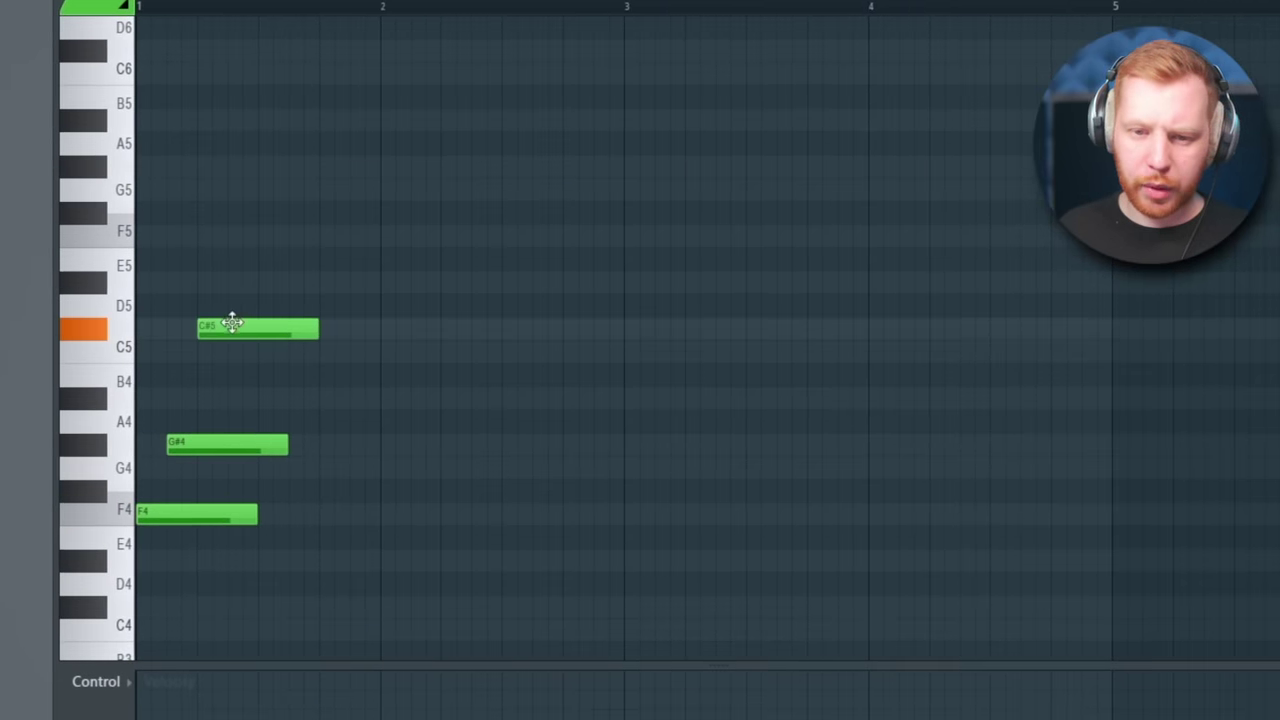
{"action": "left_click_drag", "start_coordinate": [231, 330], "coordinate": [234, 224]}
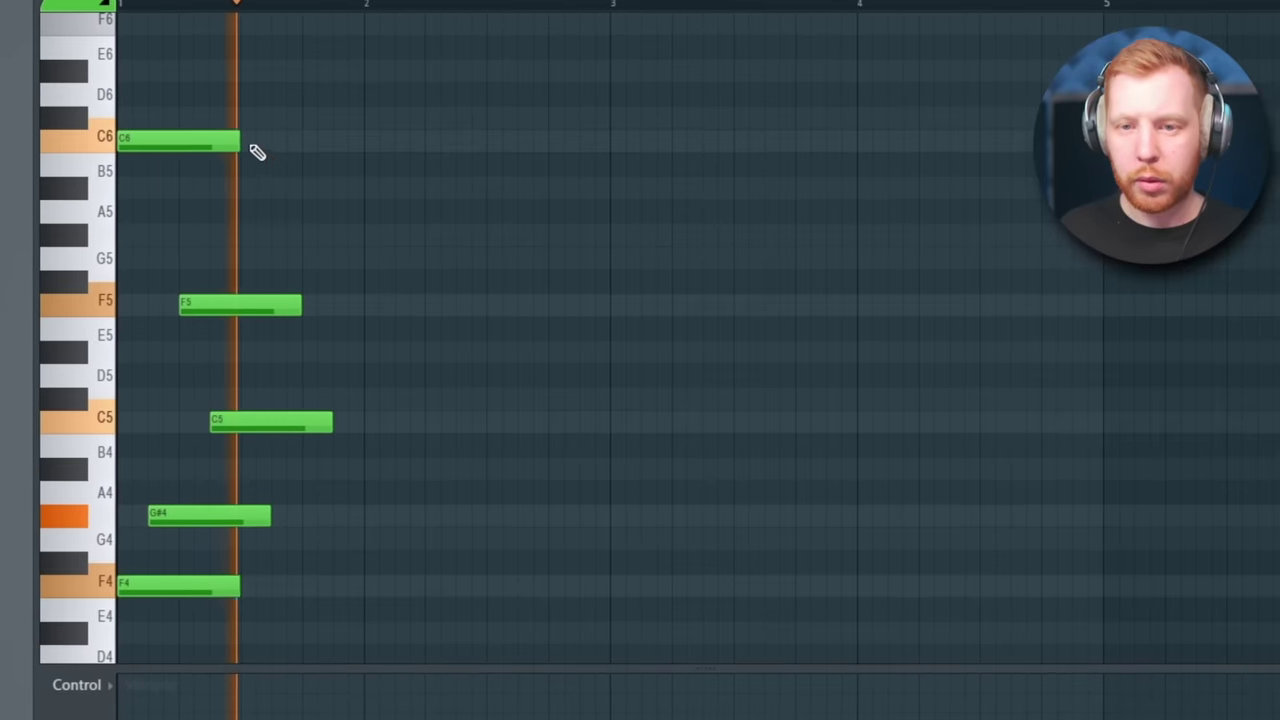
Step: Complete the first bar's arpeggio by adding second C6, F4, G#4 and C5 notes
{"action": "left_click", "coordinate": [255, 146]}
{"action": "left_click_drag", "start_coordinate": [294, 607], "coordinate": [295, 610]}
{"action": "left_click_drag", "start_coordinate": [289, 82], "coordinate": [287, 212]}
{"action": "left_click", "coordinate": [382, 481], "text": "ctrl"}
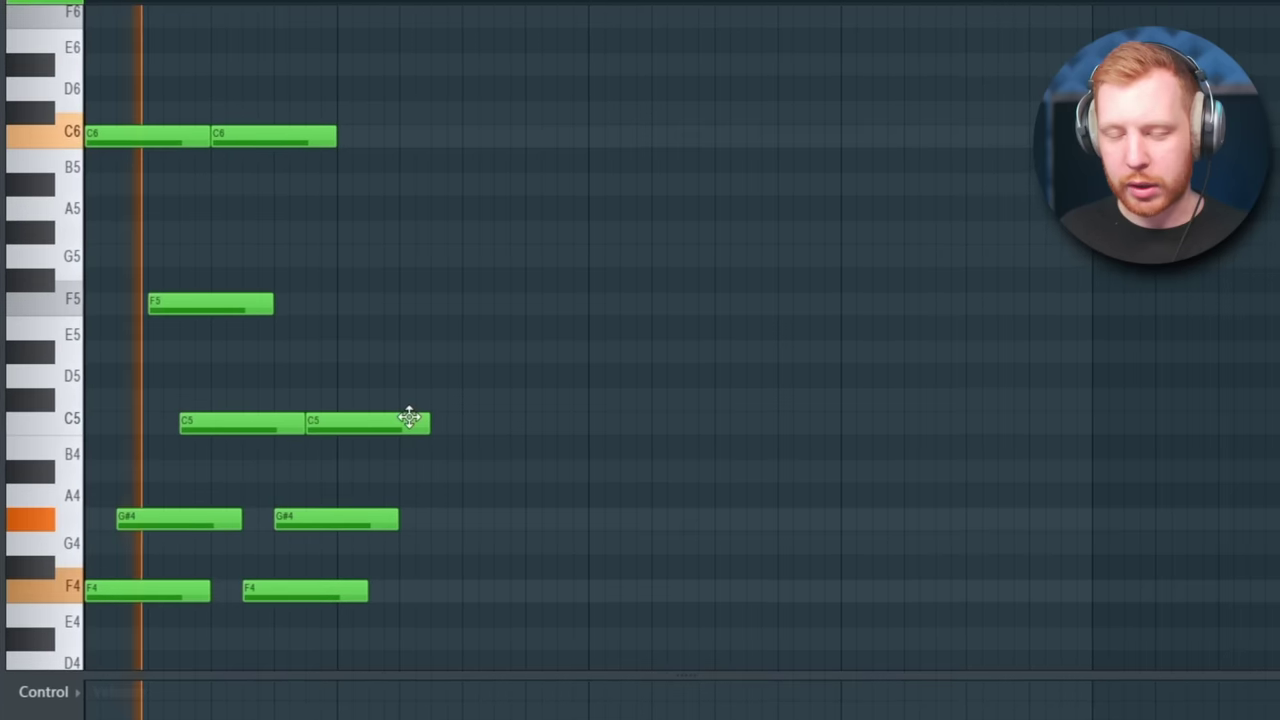
{"action": "key", "text": "space"}
Step: Duplicate the one-bar arpeggio to fill four bars and extend the F4 notes to close the gaps between them
{"action": "key", "text": "ctrl+b"}
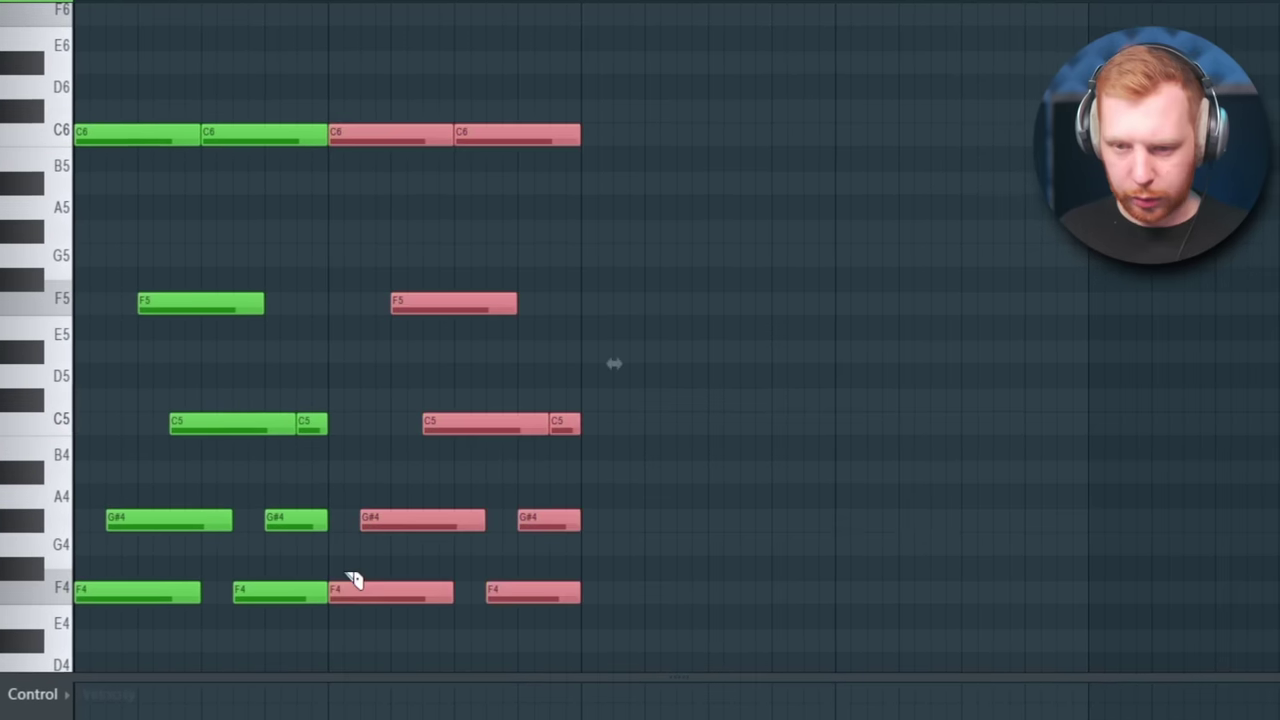
{"action": "key", "text": "ctrl+d"}
{"action": "key", "text": "space"}
{"action": "key", "text": "ctrl+b"}
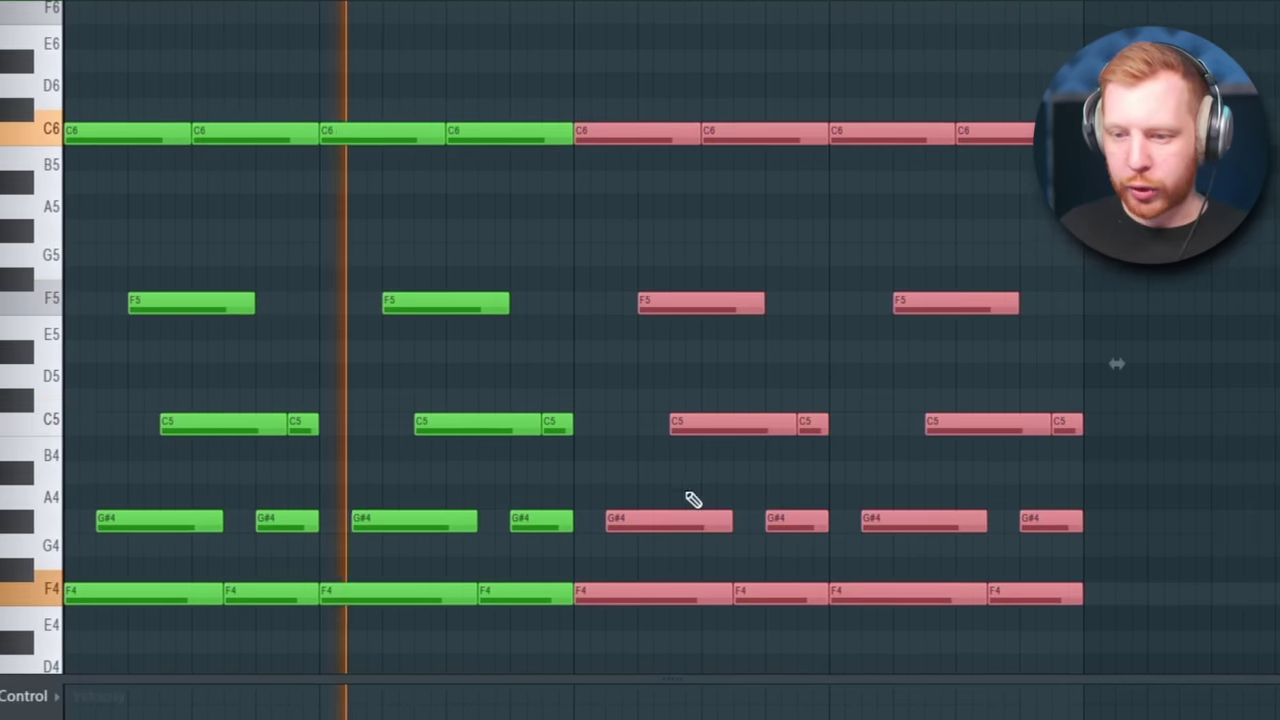
Step: Move the F4 bass notes down to C#4 in bar three and to C4 in bar four
{"action": "scroll", "coordinate": [745, 575], "scroll_direction": "down", "scroll_amount": 2}
{"action": "key", "text": "space"}
{"action": "left_click_drag", "start_coordinate": [646, 457], "coordinate": [780, 591]}
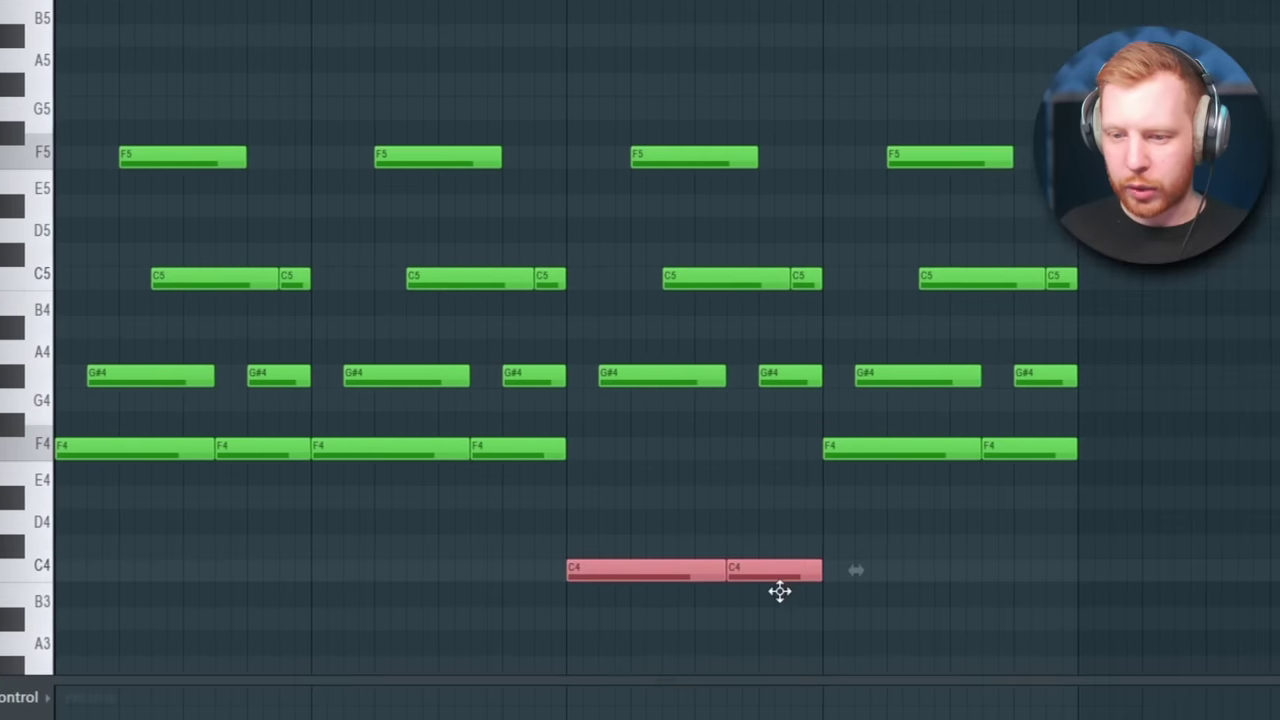
{"action": "left_click_drag", "start_coordinate": [871, 429], "coordinate": [1040, 577]}
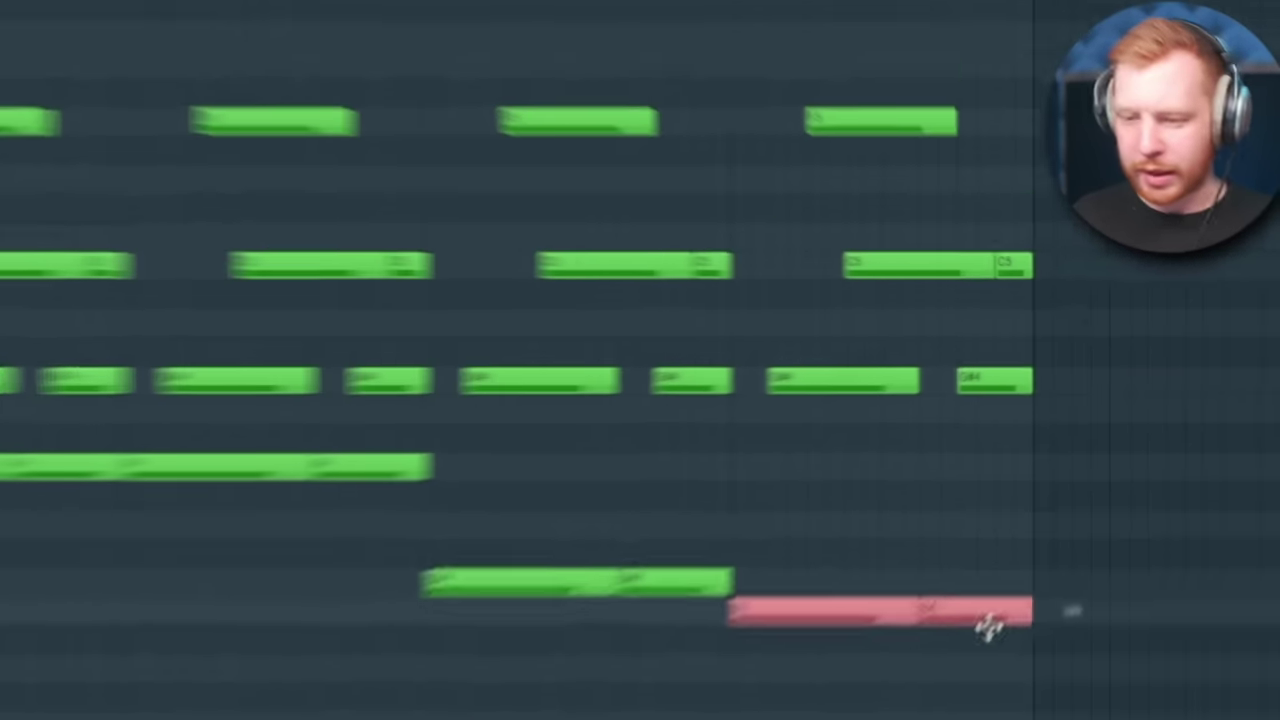
{"action": "left_click_drag", "start_coordinate": [477, 543], "coordinate": [705, 679]}
{"action": "left_click", "coordinate": [548, 688], "text": "ctrl"}
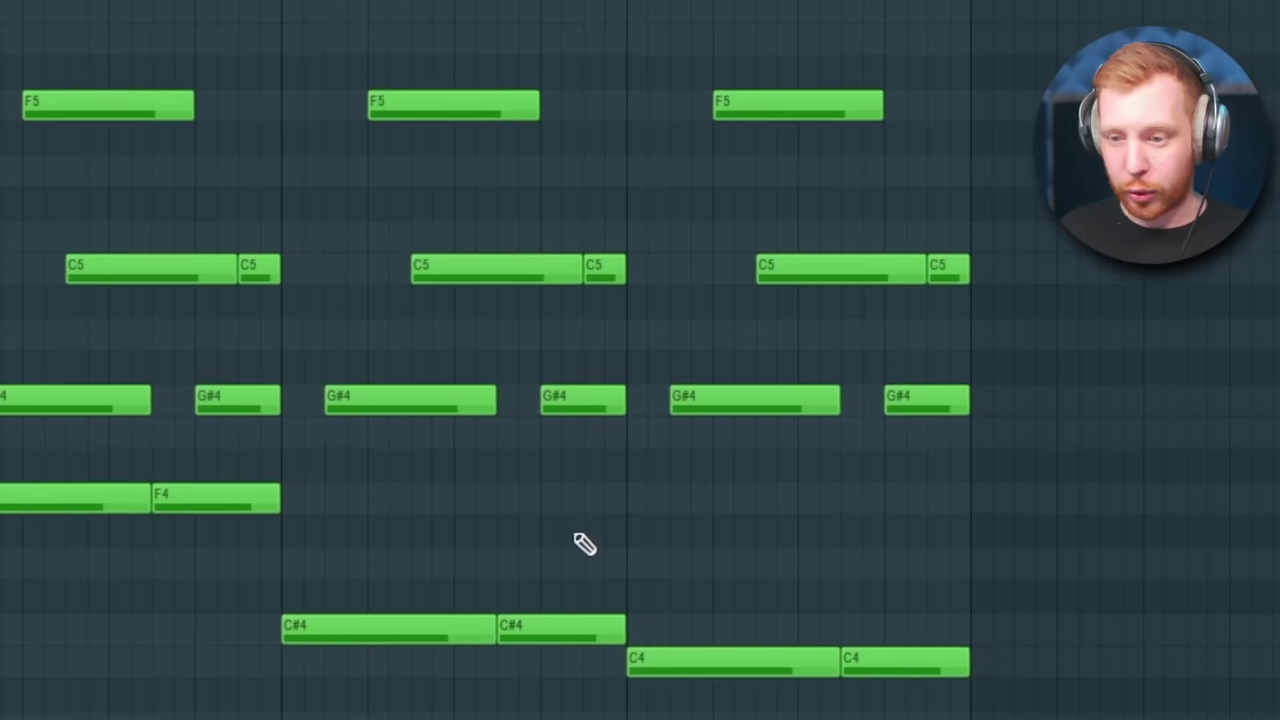
Step: Raise bar three's top notes to C#6 and slice the second C6 note in half in bars one and two
{"action": "left_click", "coordinate": [458, 502]}
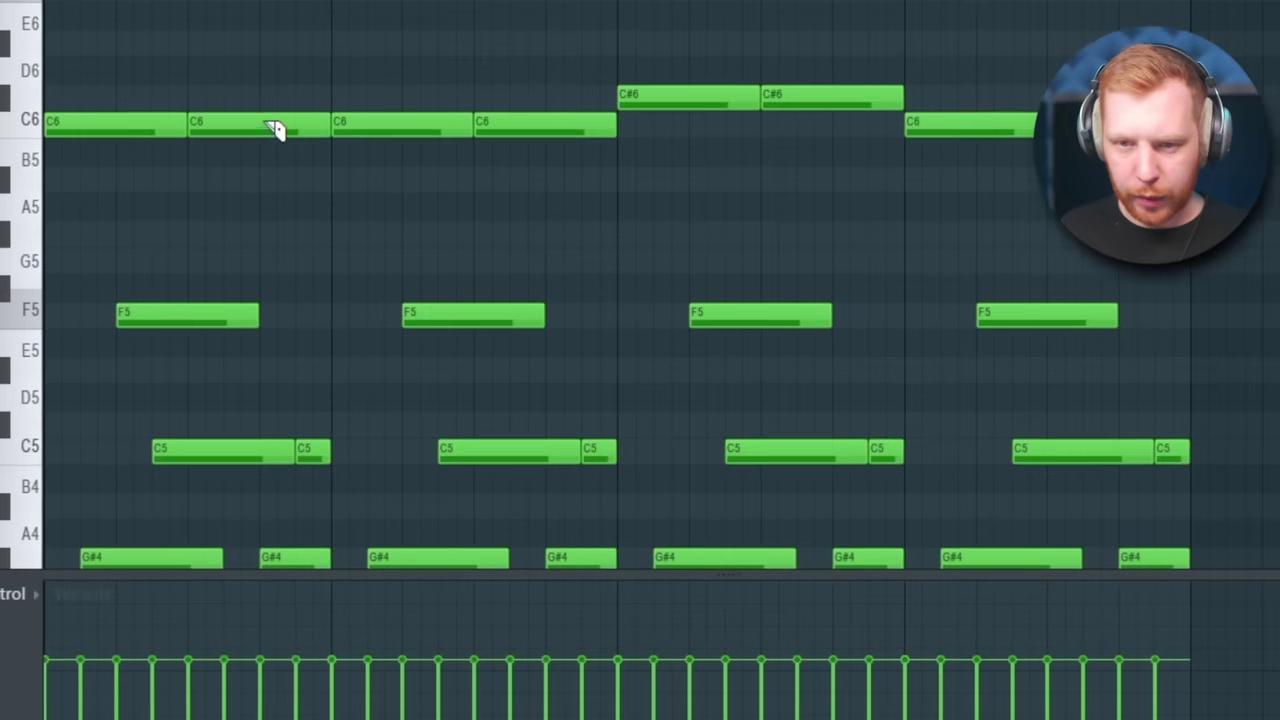
{"action": "left_click_drag", "start_coordinate": [263, 110], "coordinate": [262, 144]}
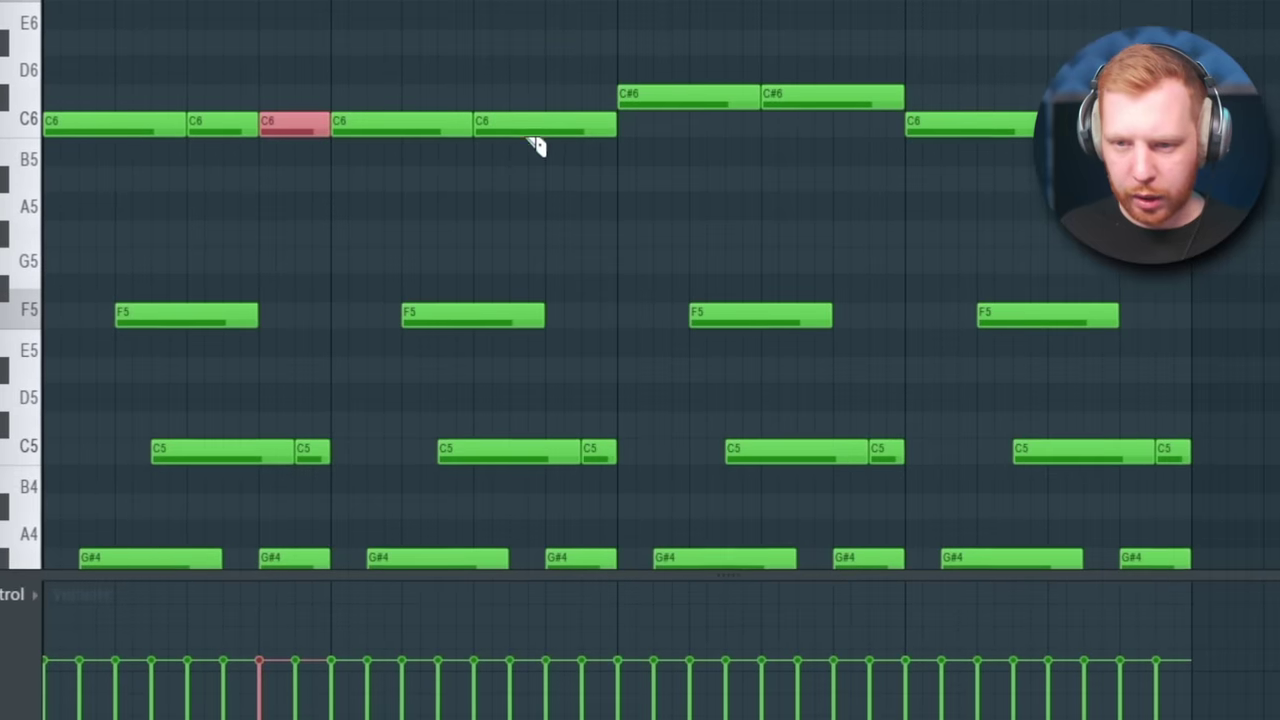
{"action": "left_click_drag", "start_coordinate": [545, 106], "coordinate": [546, 141]}
{"action": "key", "text": "space"}
{"action": "right_click", "coordinate": [620, 201]}
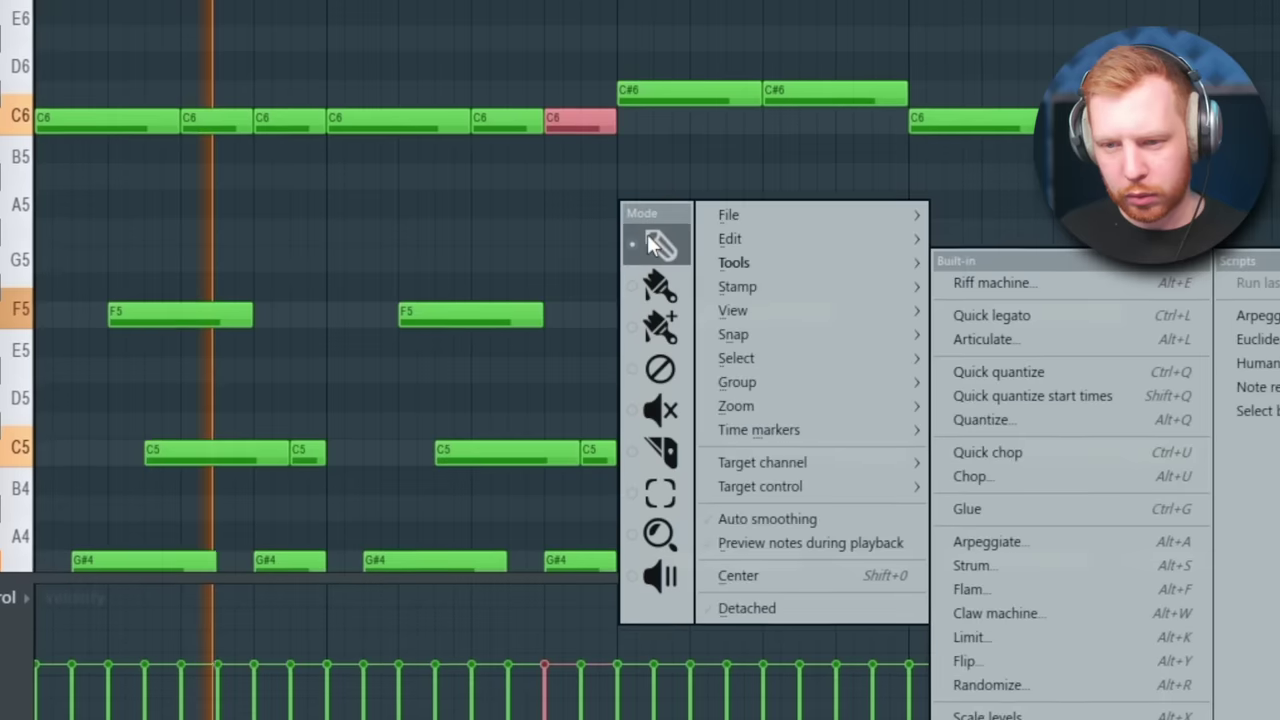
{"action": "left_click", "coordinate": [652, 238]}
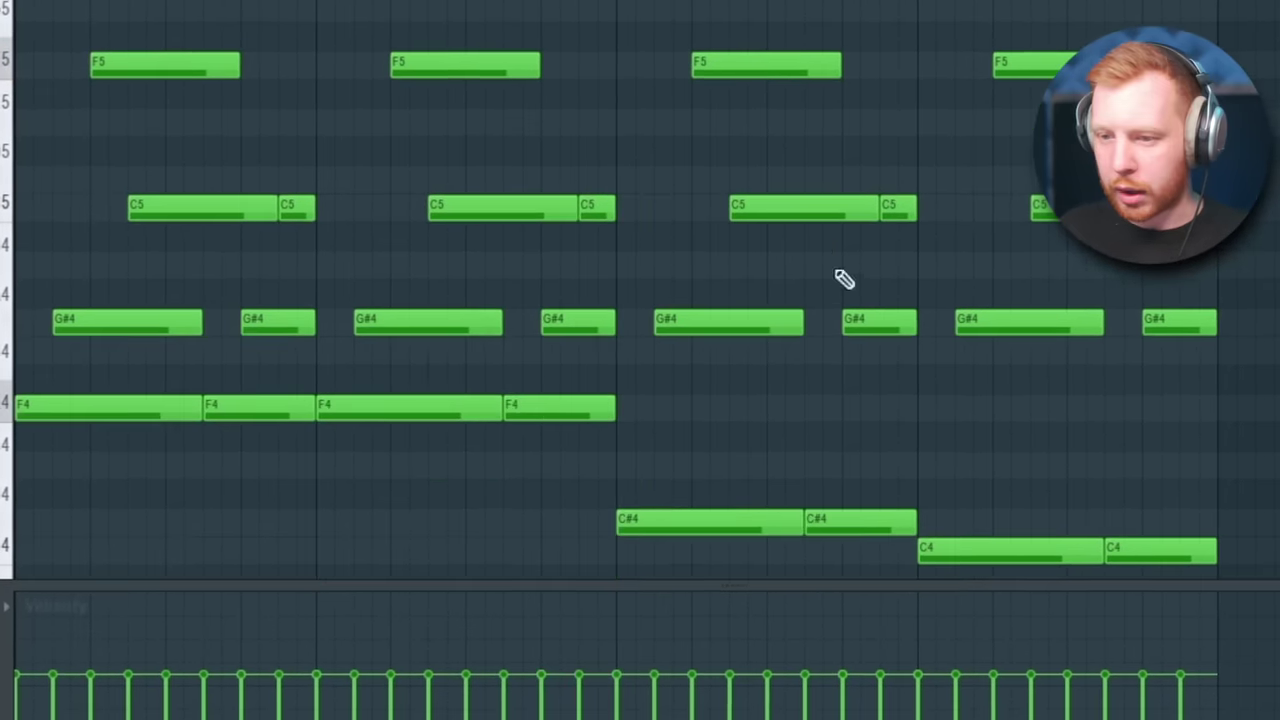
Step: Raise bar three's C5 notes to C#5 and lower bar four's G#4 notes to G4
{"action": "mouse_move", "coordinate": [781, 174]}
{"action": "left_mouse_down"}
{"action": "mouse_move", "coordinate": [828, 198]}
{"action": "mouse_move", "coordinate": [920, 194]}
{"action": "left_mouse_up"}
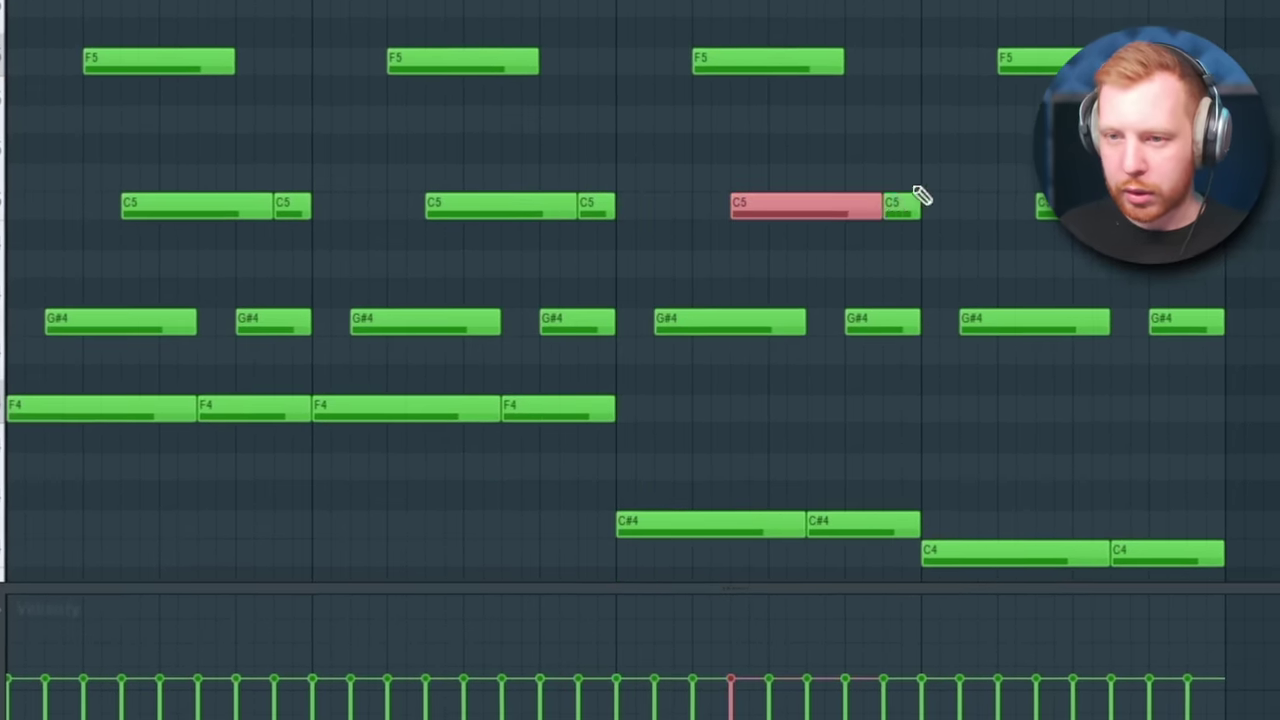
{"action": "left_click_drag", "start_coordinate": [814, 203], "coordinate": [846, 168]}
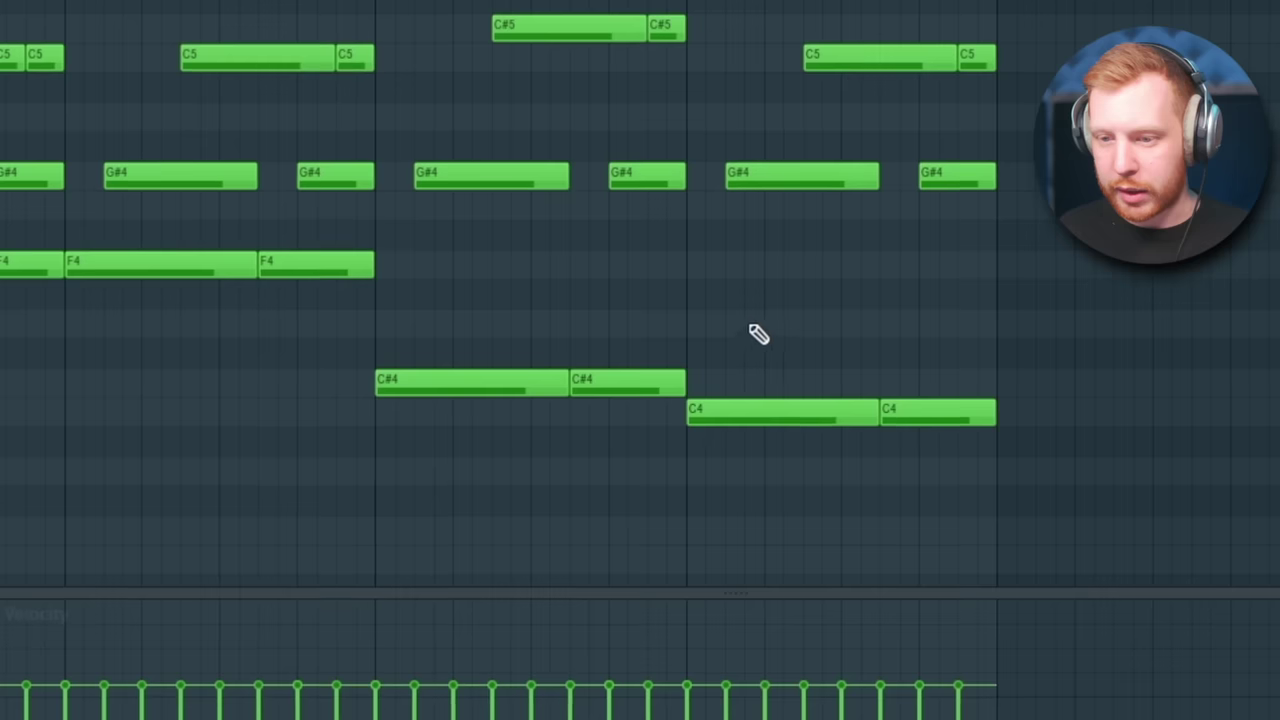
{"action": "left_click", "coordinate": [759, 334]}
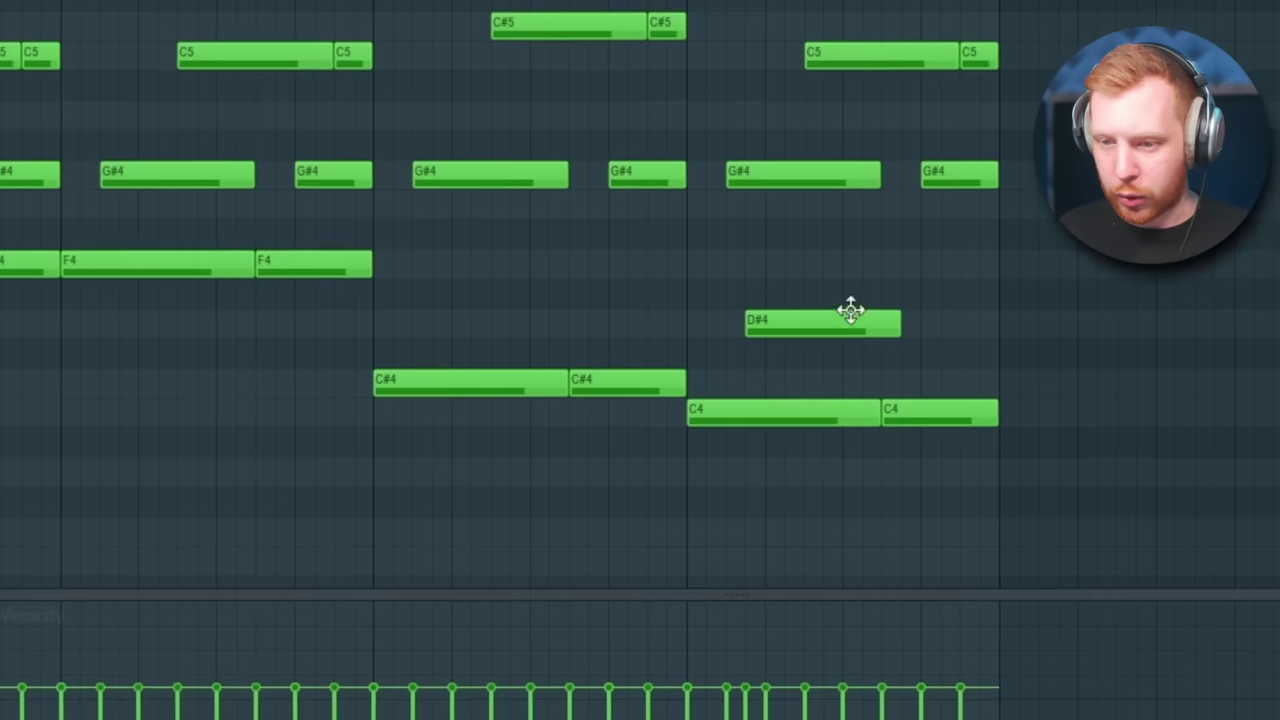
{"action": "left_click_drag", "start_coordinate": [775, 234], "coordinate": [971, 163]}
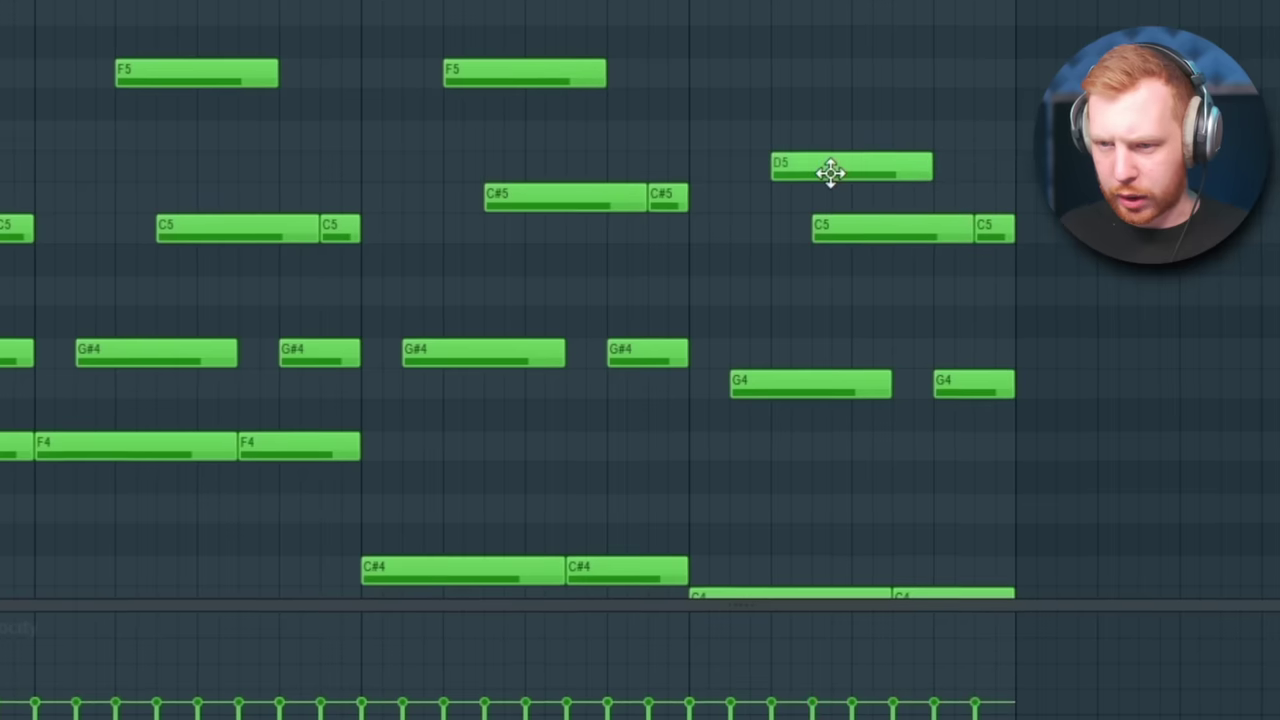
Step: Place bar four's upper note on E5 and play back the progression
{"action": "left_click_drag", "start_coordinate": [830, 172], "coordinate": [831, 120]}
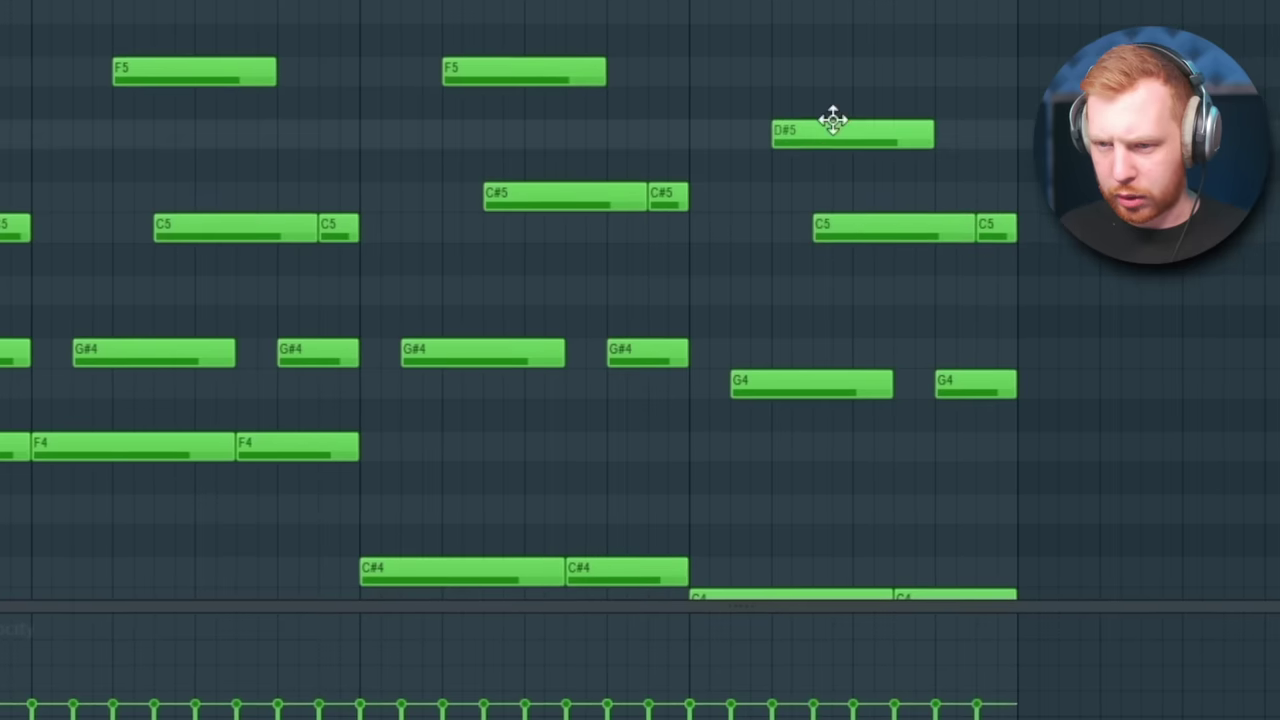
{"action": "key", "text": "space"}
{"action": "scroll", "coordinate": [1000, 210], "scroll_direction": "down", "scroll_amount": 2, "text": "ctrl"}
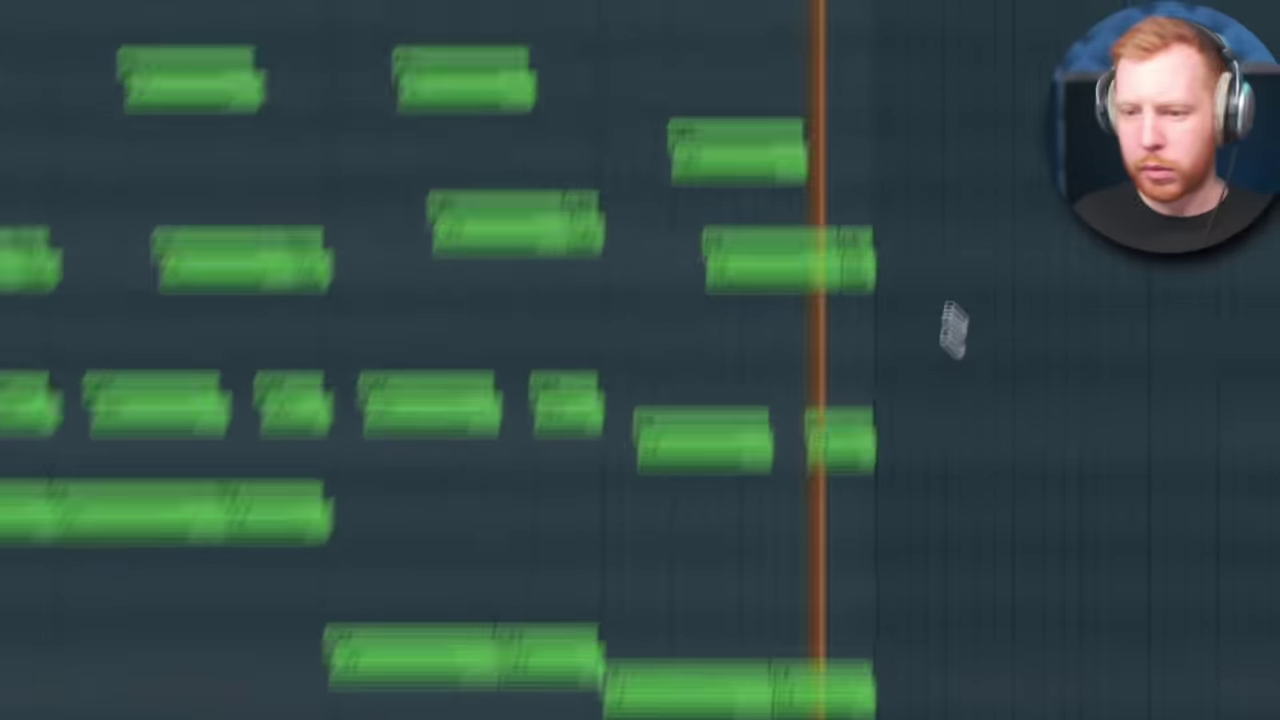
{"action": "left_click_drag", "start_coordinate": [777, 129], "coordinate": [777, 98]}
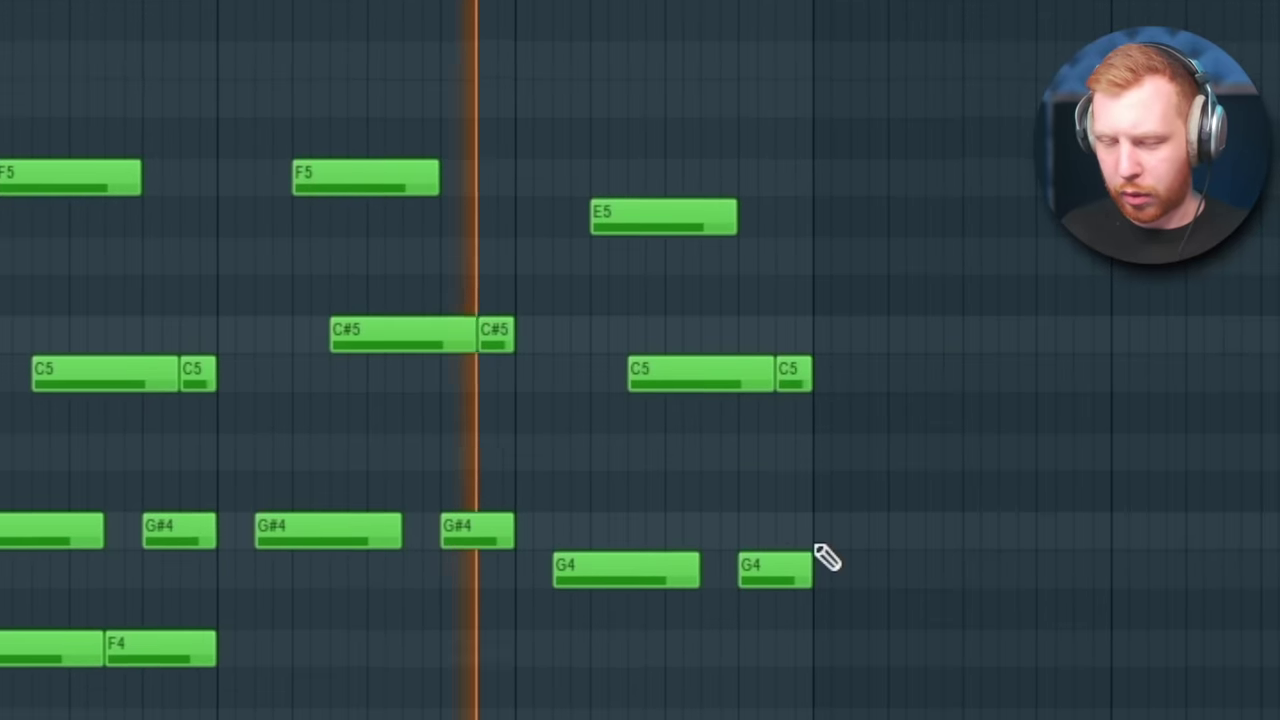
{"action": "key", "text": "space"}
{"action": "left_click_drag", "start_coordinate": [680, 357], "coordinate": [740, 541]}
{"action": "right_click", "coordinate": [943, 520]}
{"action": "scroll", "coordinate": [943, 520], "scroll_direction": "down", "scroll_amount": 3}
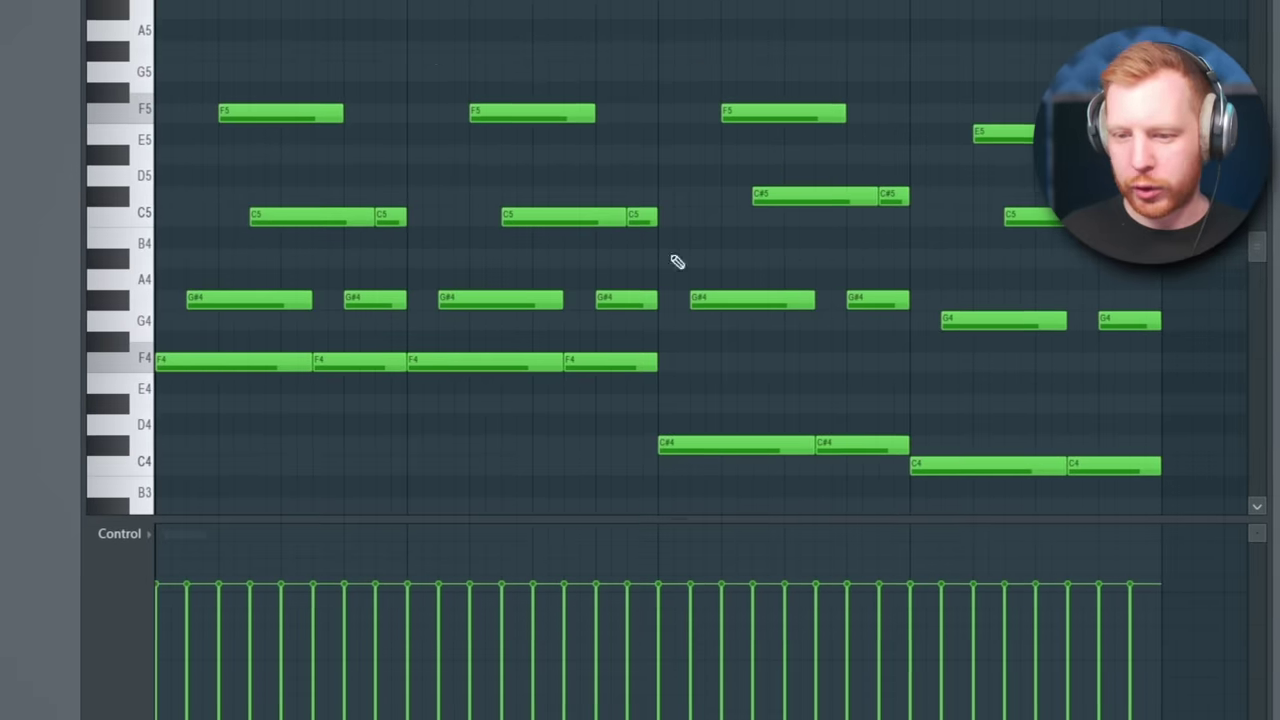
{"action": "left_click_drag", "start_coordinate": [648, 505], "coordinate": [1180, 8]}
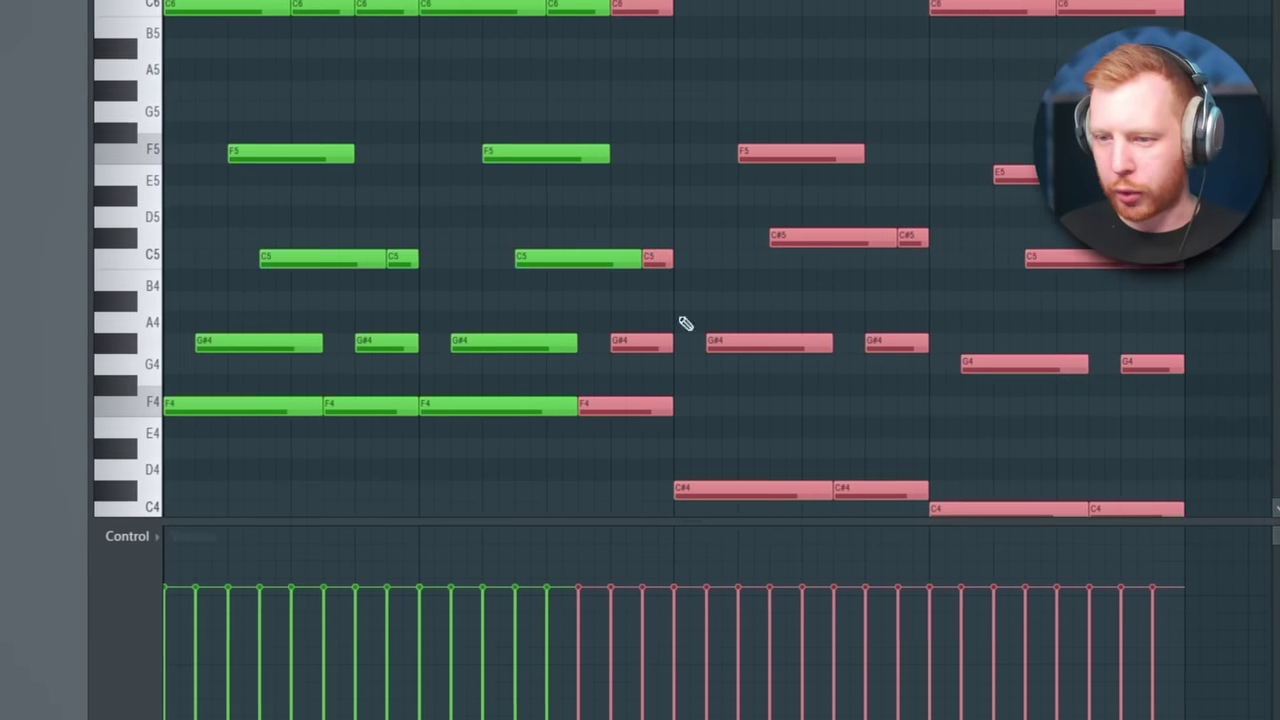
{"action": "scroll", "coordinate": [245, 340], "scroll_direction": "down", "scroll_amount": 2}
{"action": "right_click", "coordinate": [312, 279]}
{"action": "key", "text": "ctrl+z"}
{"action": "left_click", "coordinate": [308, 281], "text": "ctrl"}
{"action": "left_click", "coordinate": [384, 283], "text": "ctrl+shift"}
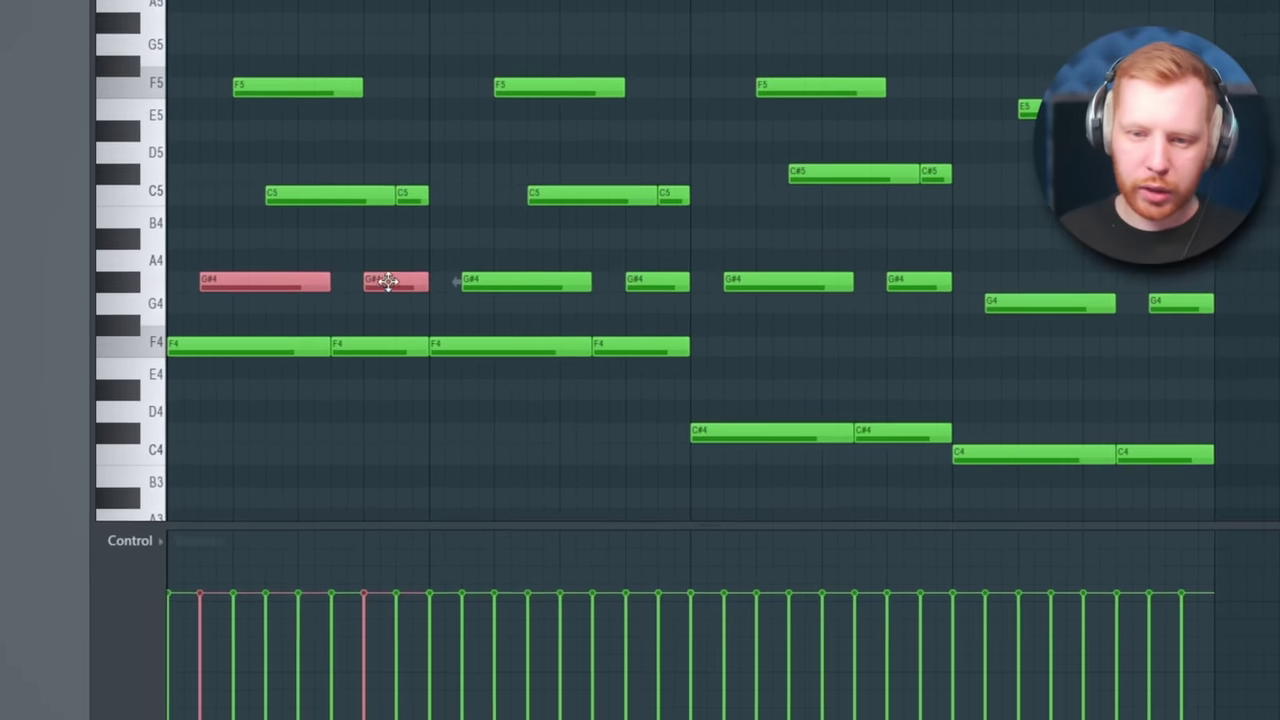
{"action": "left_click", "coordinate": [290, 249], "text": "ctrl"}
Step: Lower the velocities of the inner arpeggio notes and the repeated top notes across the four bars
{"action": "left_click", "coordinate": [291, 280], "text": "ctrl+shift"}
{"action": "left_click", "coordinate": [340, 193], "text": "ctrl+shift"}
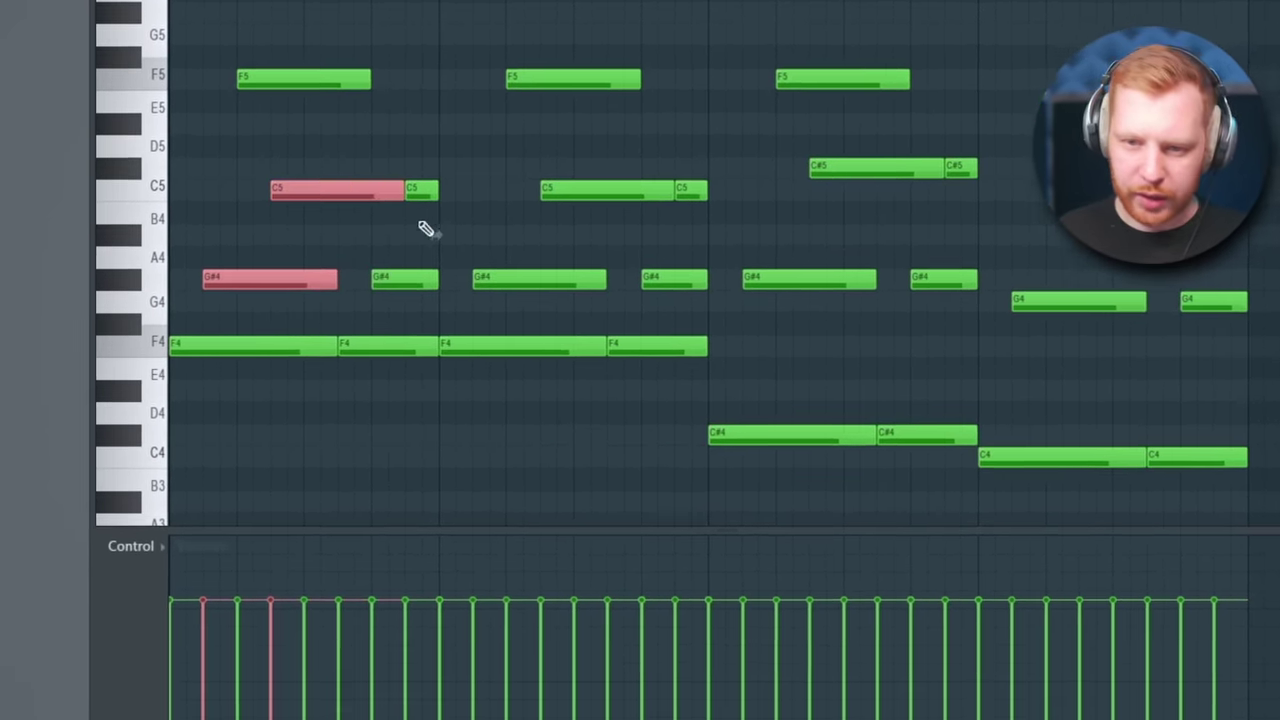
{"action": "left_click", "coordinate": [412, 195], "text": "ctrl+shift"}
{"action": "scroll", "coordinate": [388, 199], "scroll_direction": "down", "scroll_amount": 2}
{"action": "scroll", "coordinate": [397, 193], "scroll_direction": "down", "scroll_amount": 2}
{"action": "key", "text": "space"}
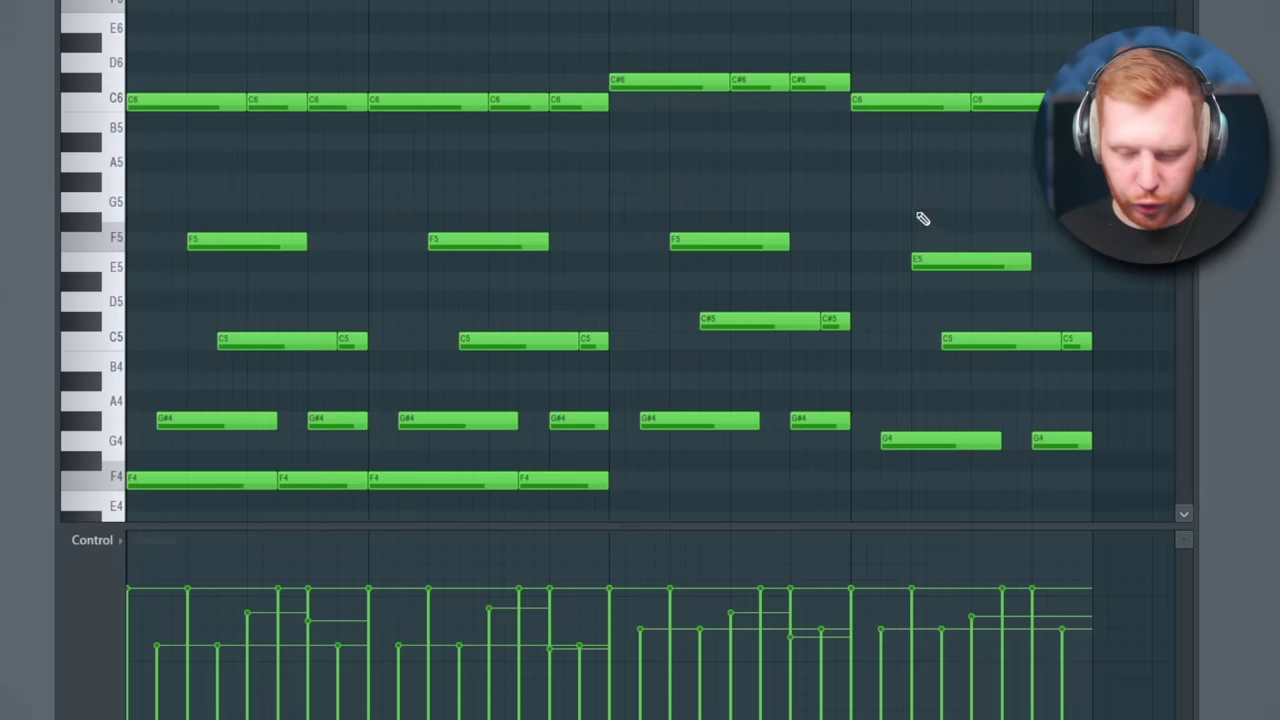
Step: Randomize the note velocities slightly with the piano roll randomizer and play the result
{"action": "key", "text": "alt+r"}
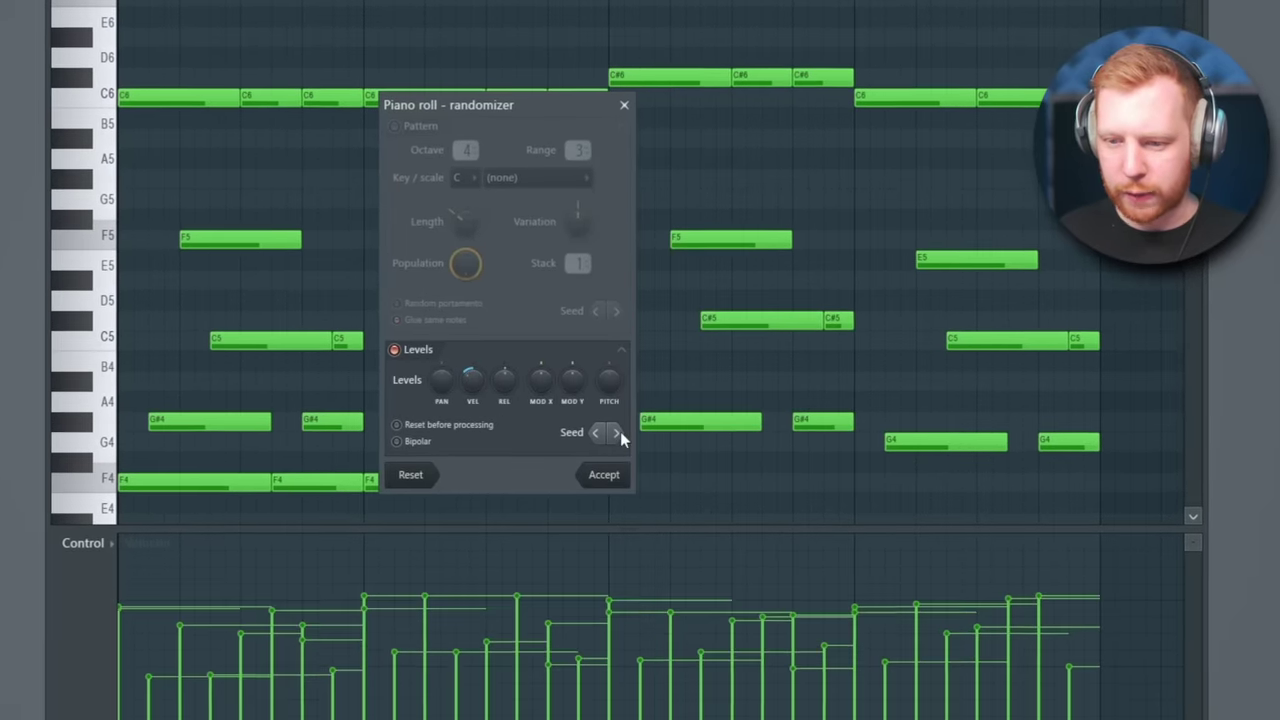
{"action": "left_click", "coordinate": [605, 476]}
{"action": "key", "text": "space"}
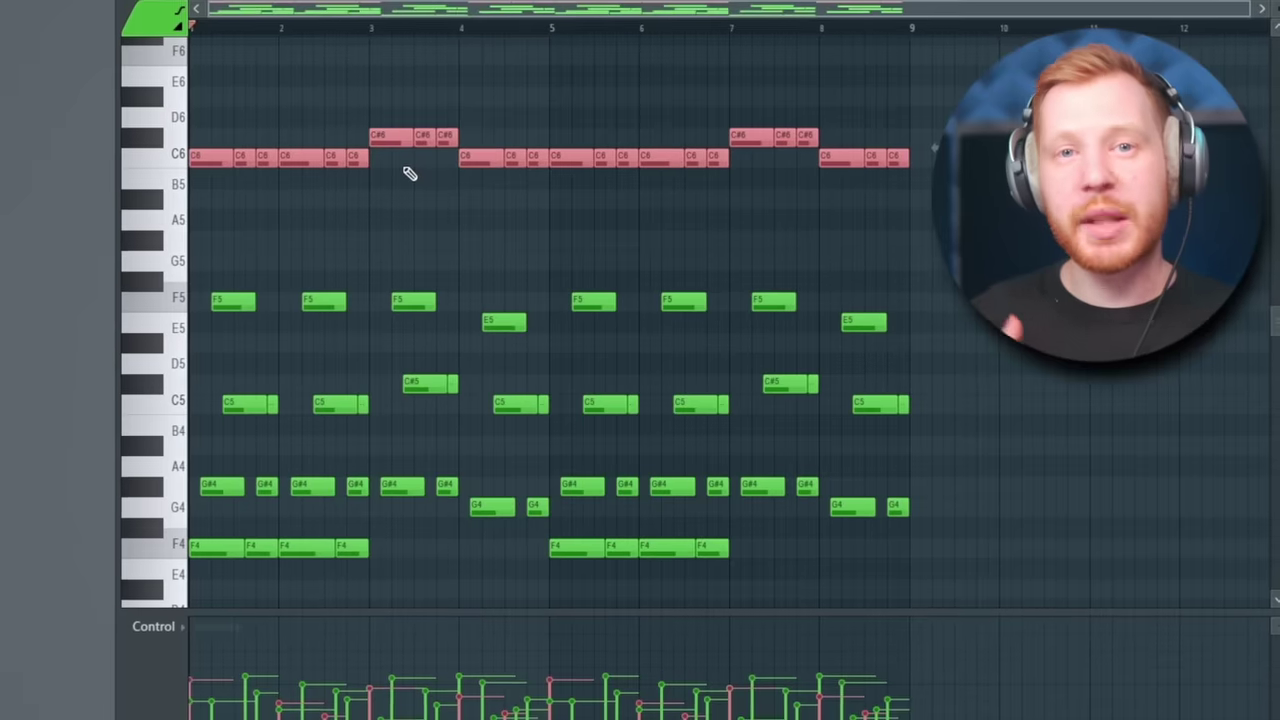
Step: Remove the C6 and C#6 top notes from the eight-bar arpeggio and audition B5 in the other channel's piano roll
{"action": "key", "text": "Delete"}
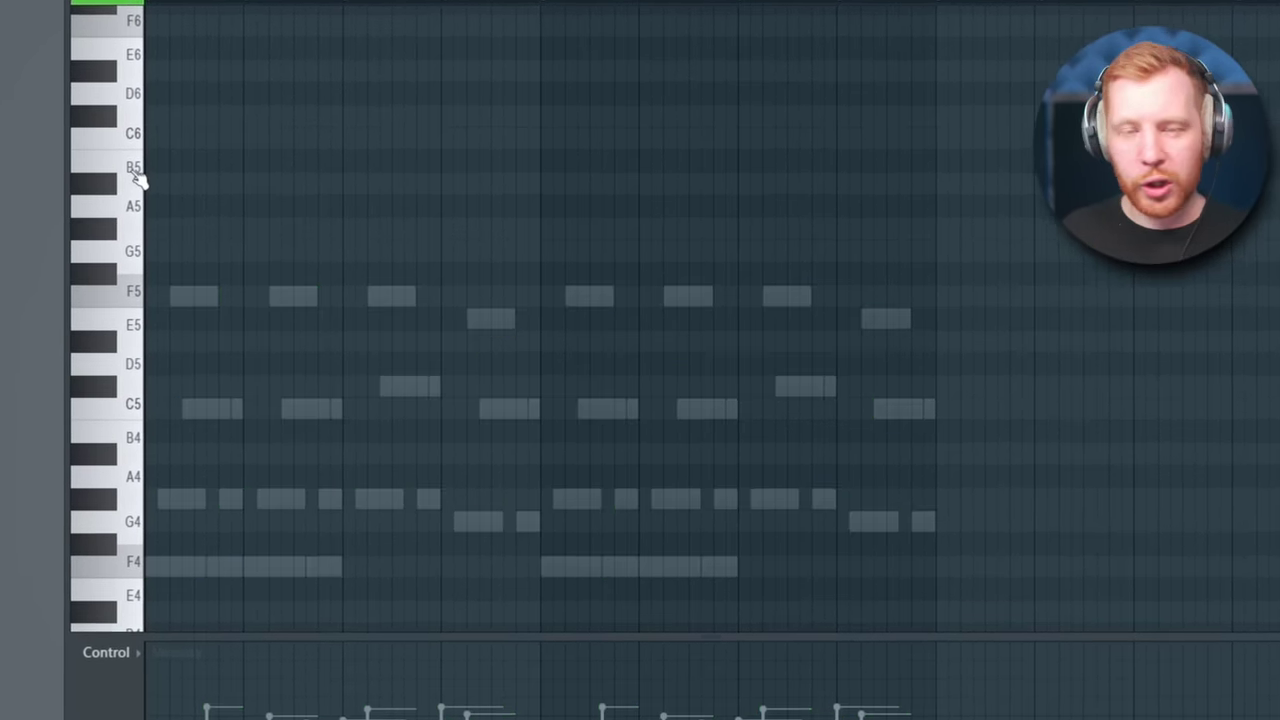
{"action": "left_click", "coordinate": [139, 176]}
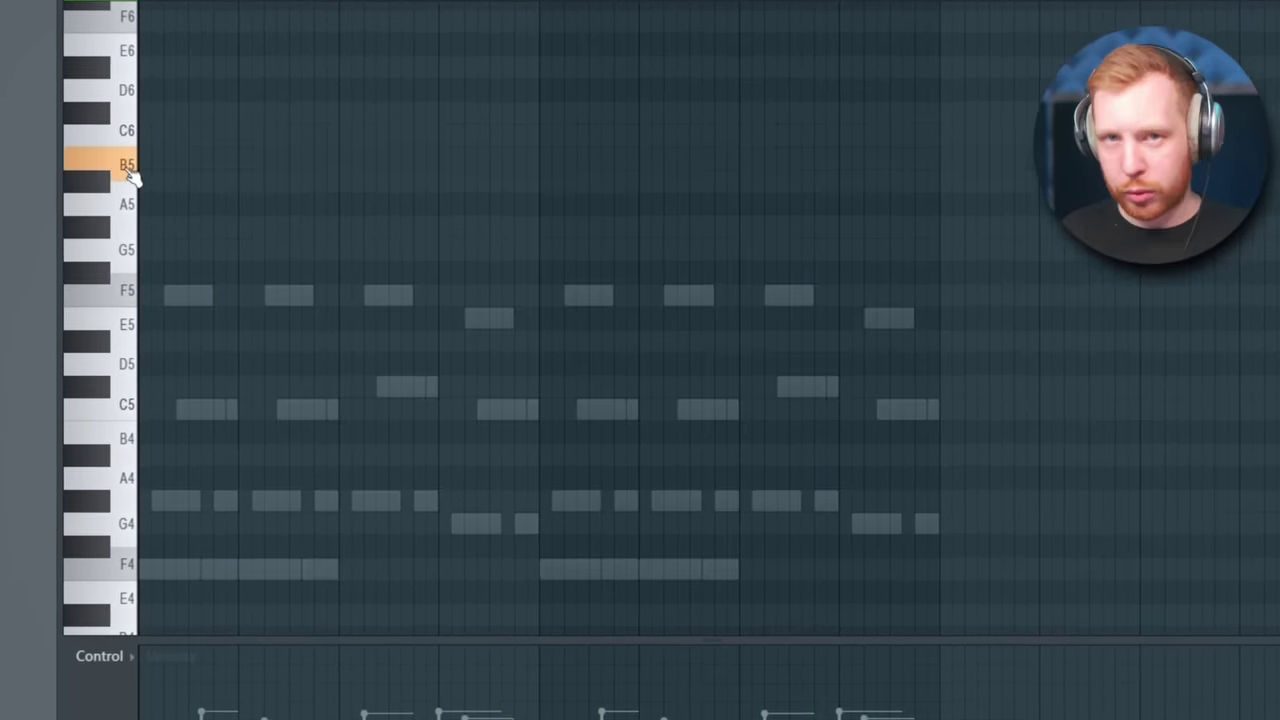
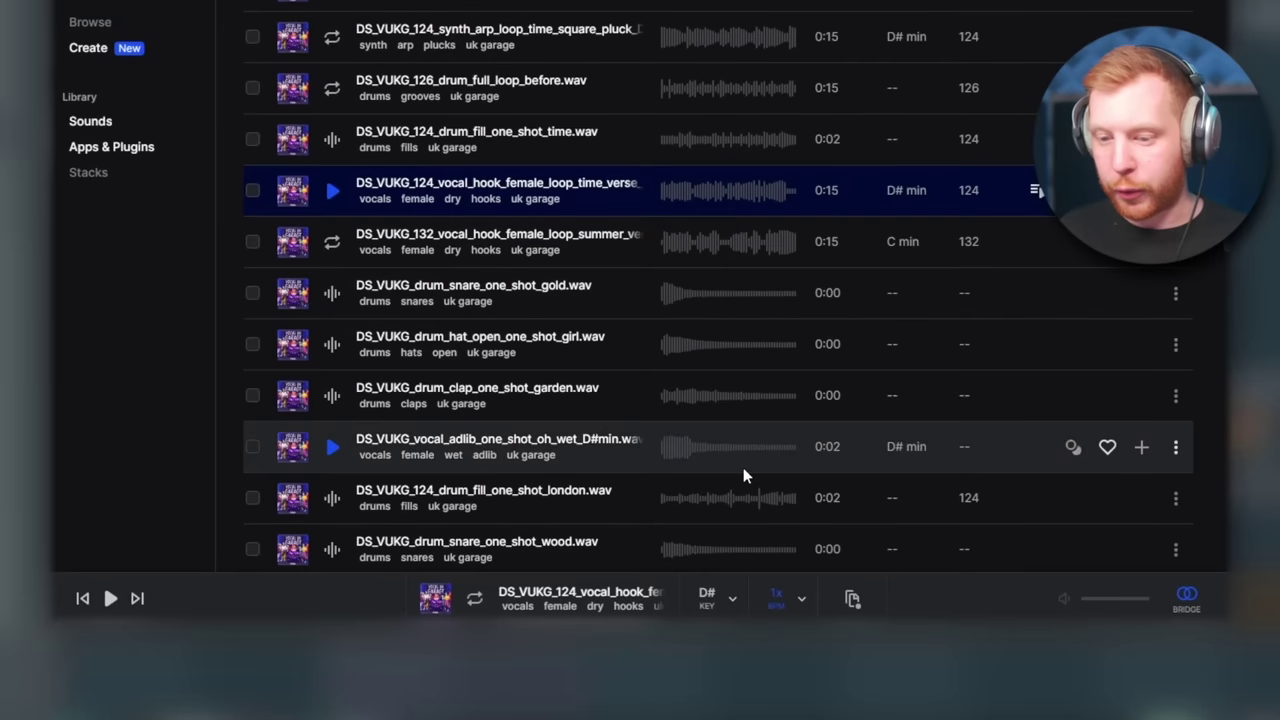
Step: Open the verse vocal hook sample's transpose and tempo options, and set its playlist clip's time-stretching mode to Stretch
{"action": "left_click", "coordinate": [724, 603]}
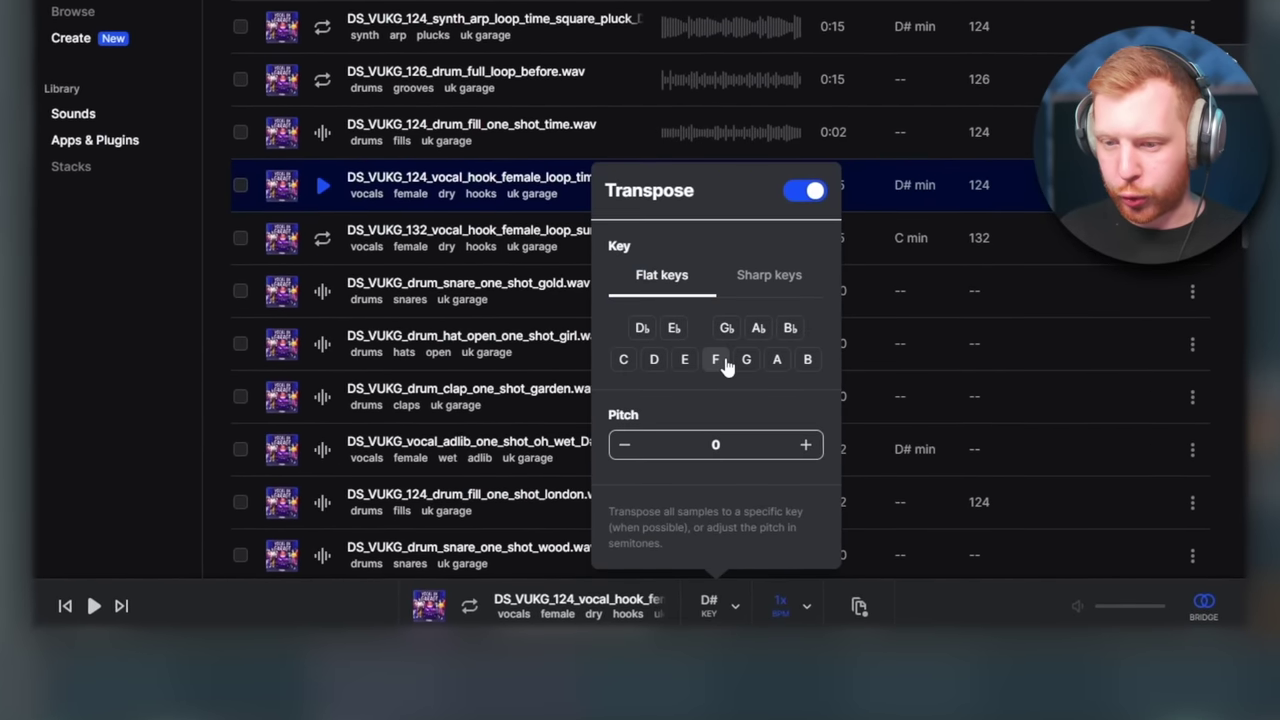
{"action": "left_click", "coordinate": [799, 617]}
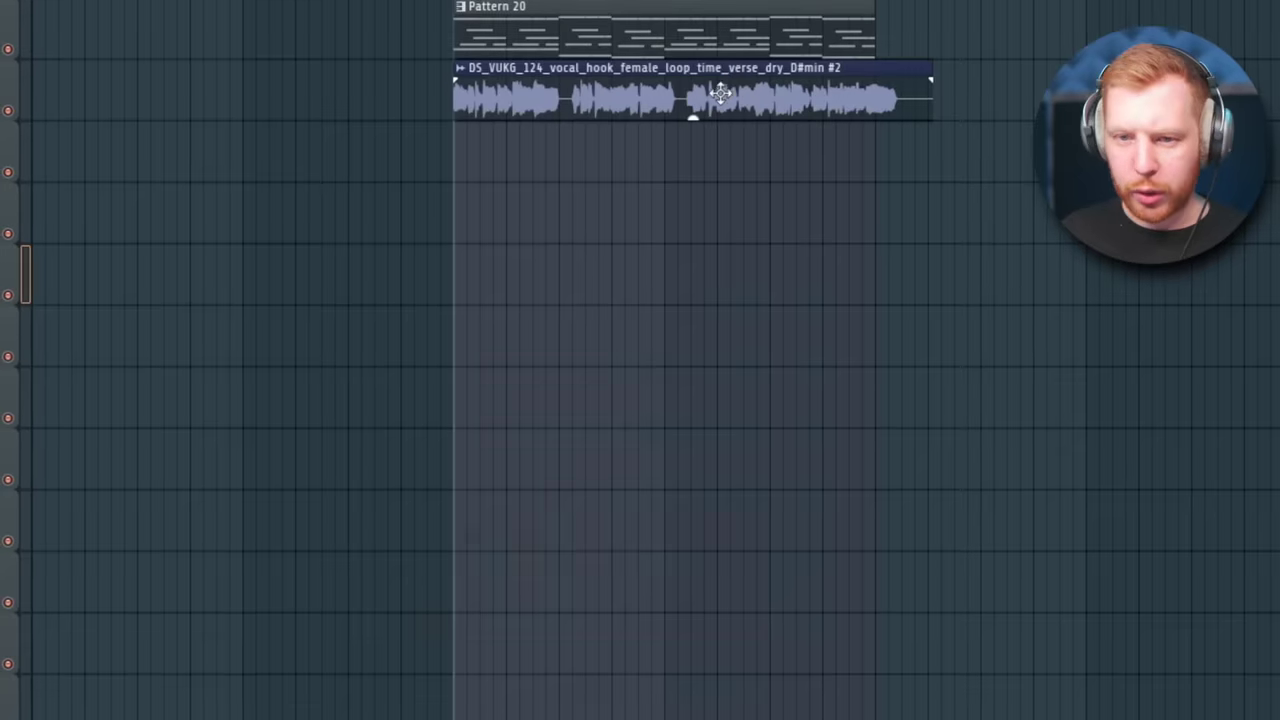
{"action": "double_click", "coordinate": [720, 93]}
{"action": "left_click", "coordinate": [740, 393]}
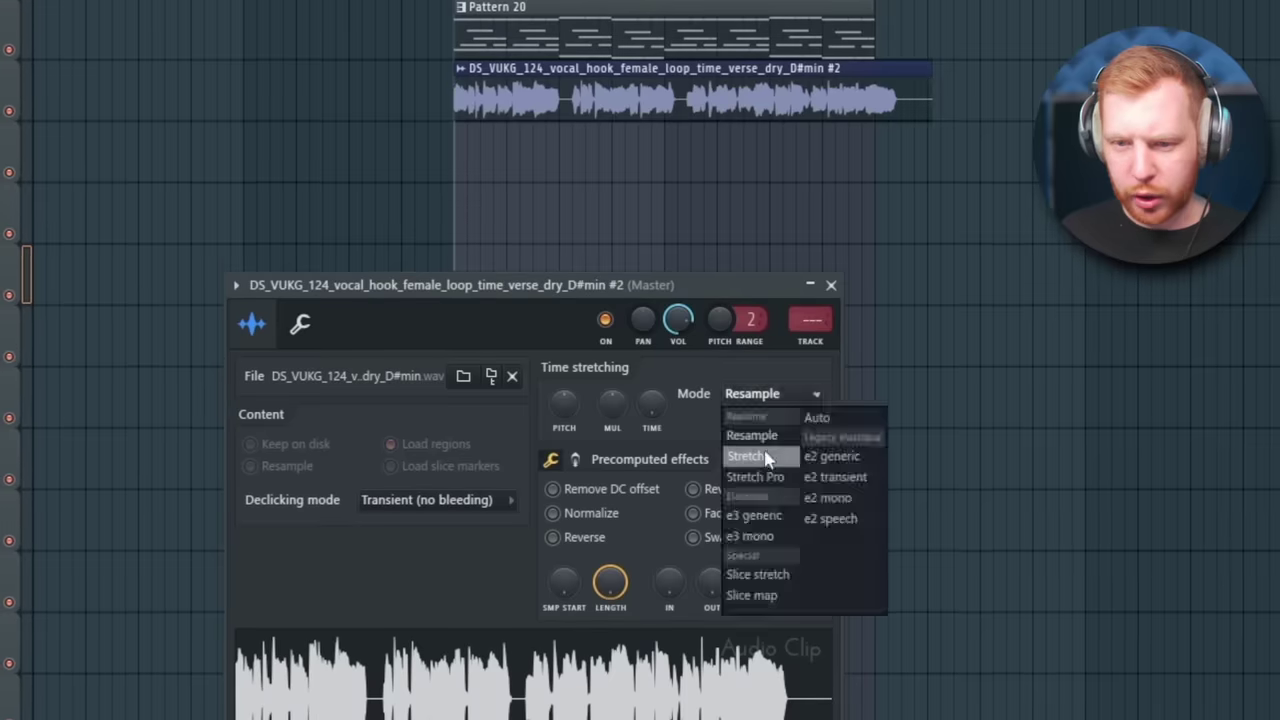
{"action": "left_click", "coordinate": [749, 454]}
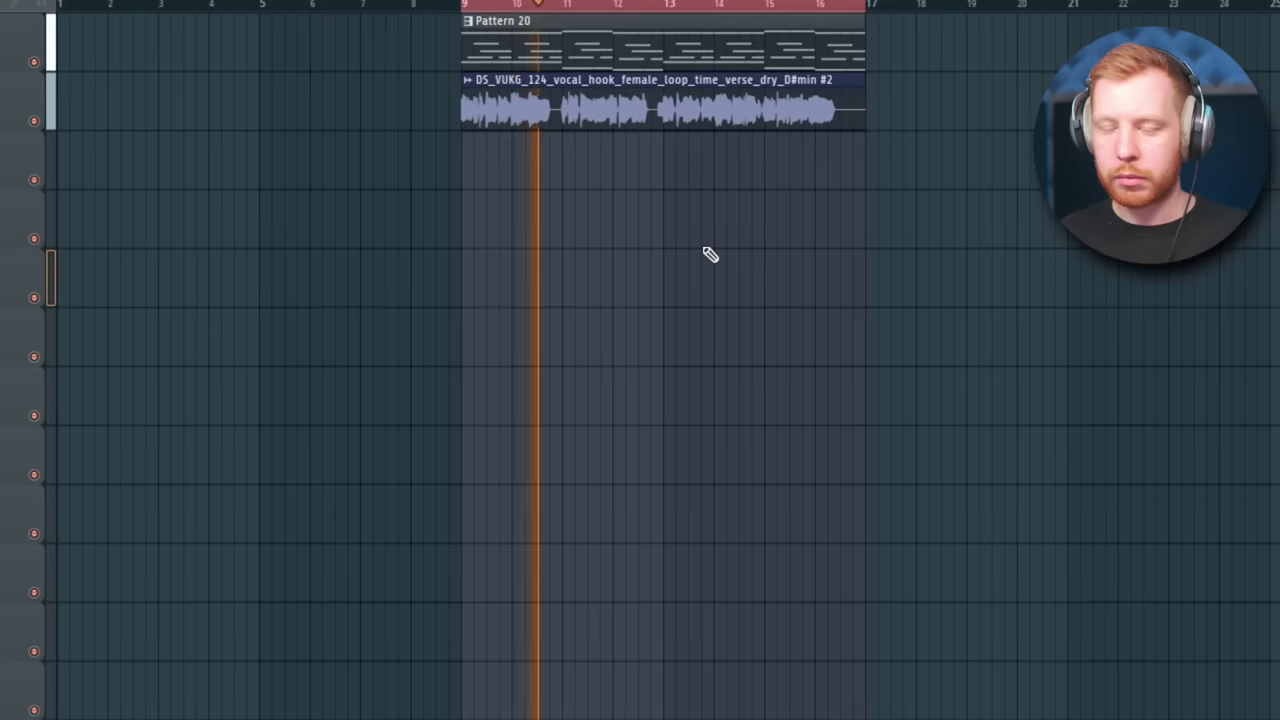
Step: Open the verse vocal clip's channel settings to check its mixer routing and volume, and play the vocal over the arpeggio
{"action": "double_click", "coordinate": [677, 104]}
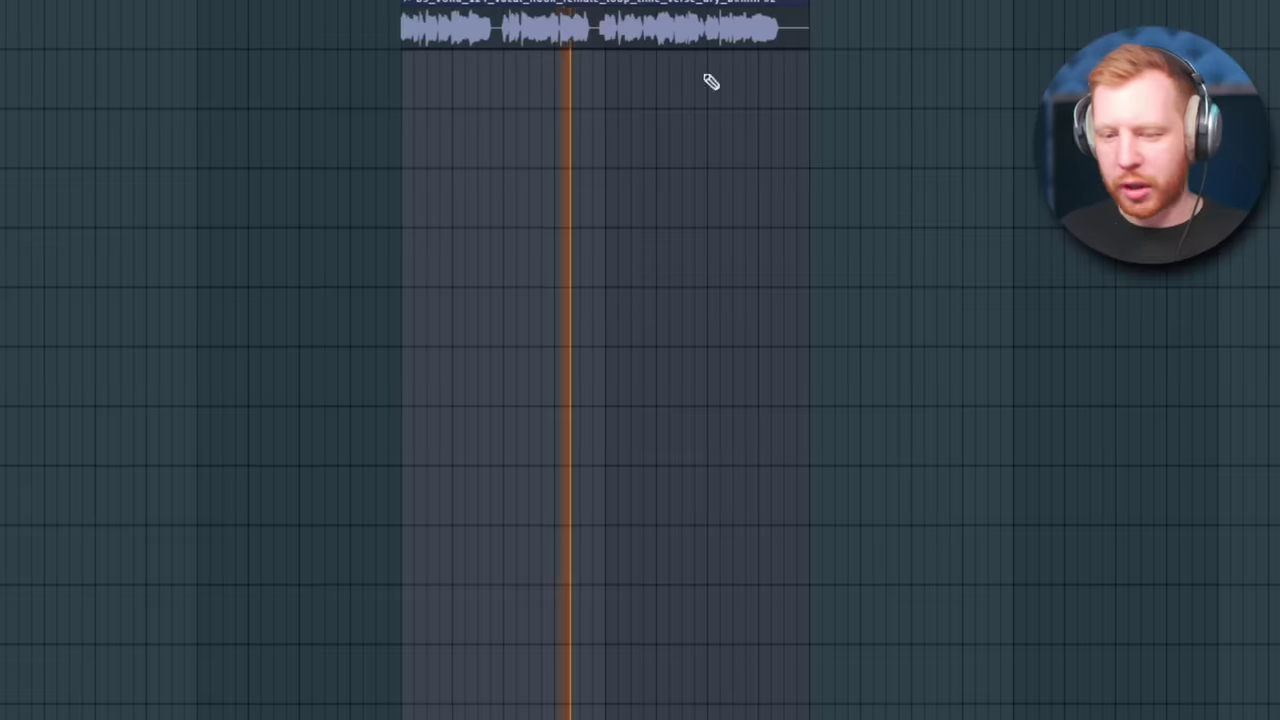
{"action": "double_click", "coordinate": [608, 22]}
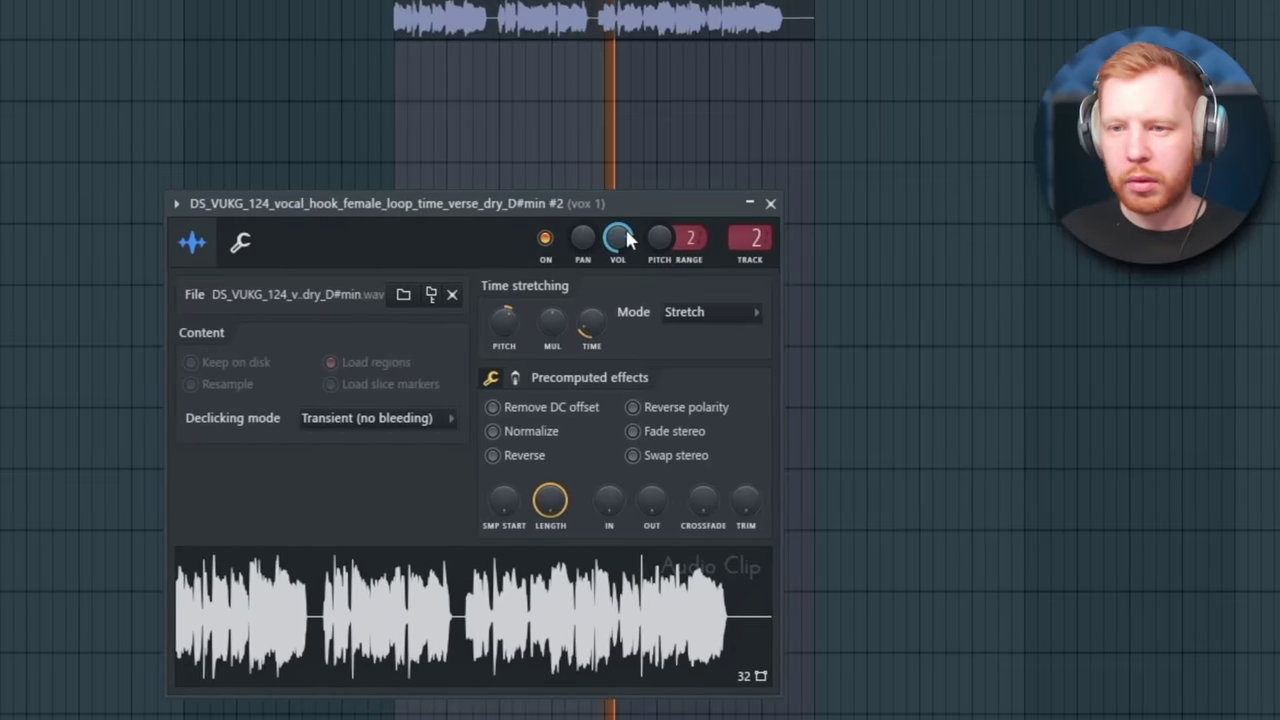
{"action": "key", "text": "Escape"}
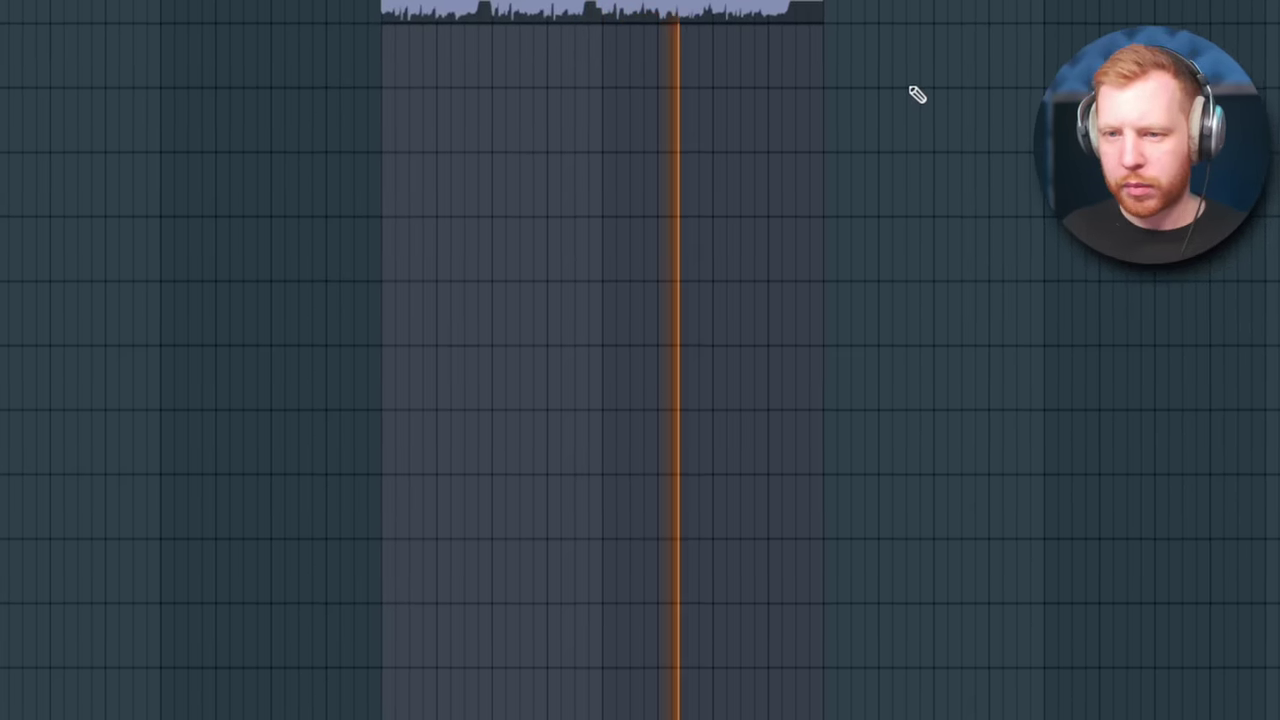
{"action": "key", "text": "space"}
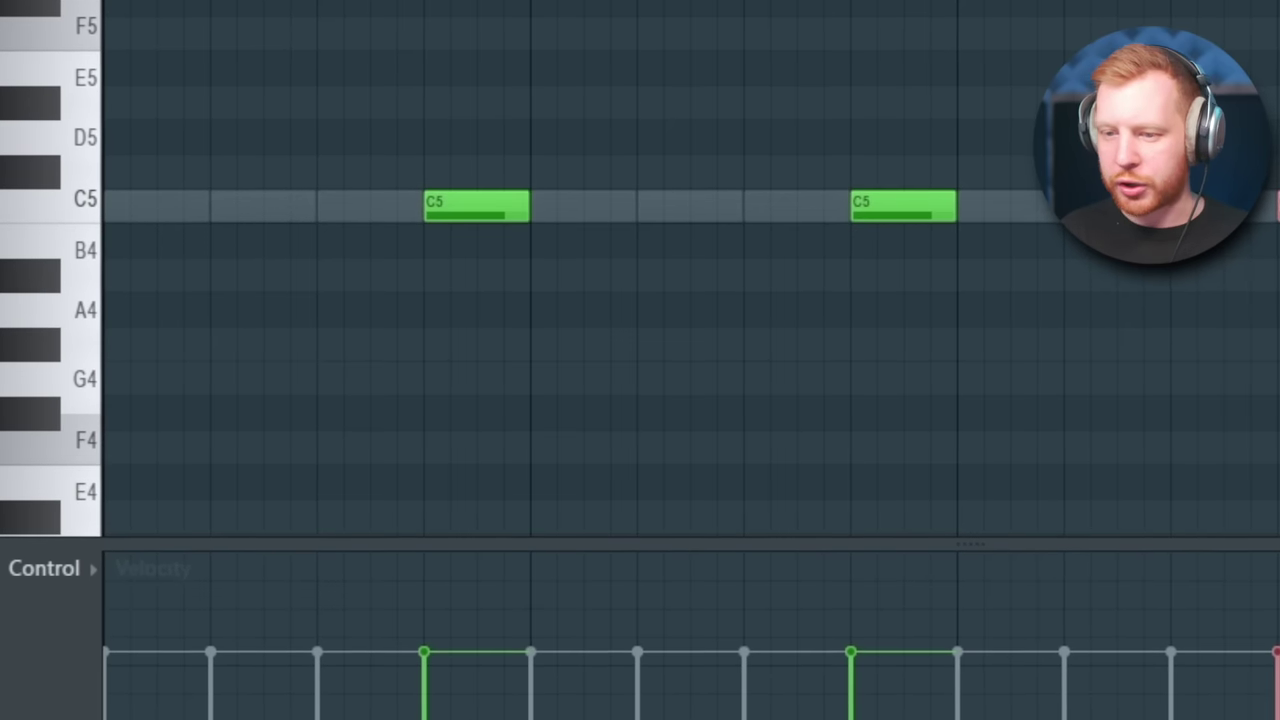
Step: Play the short hat pattern and select its two C5 notes in the piano roll
{"action": "key", "text": "space"}
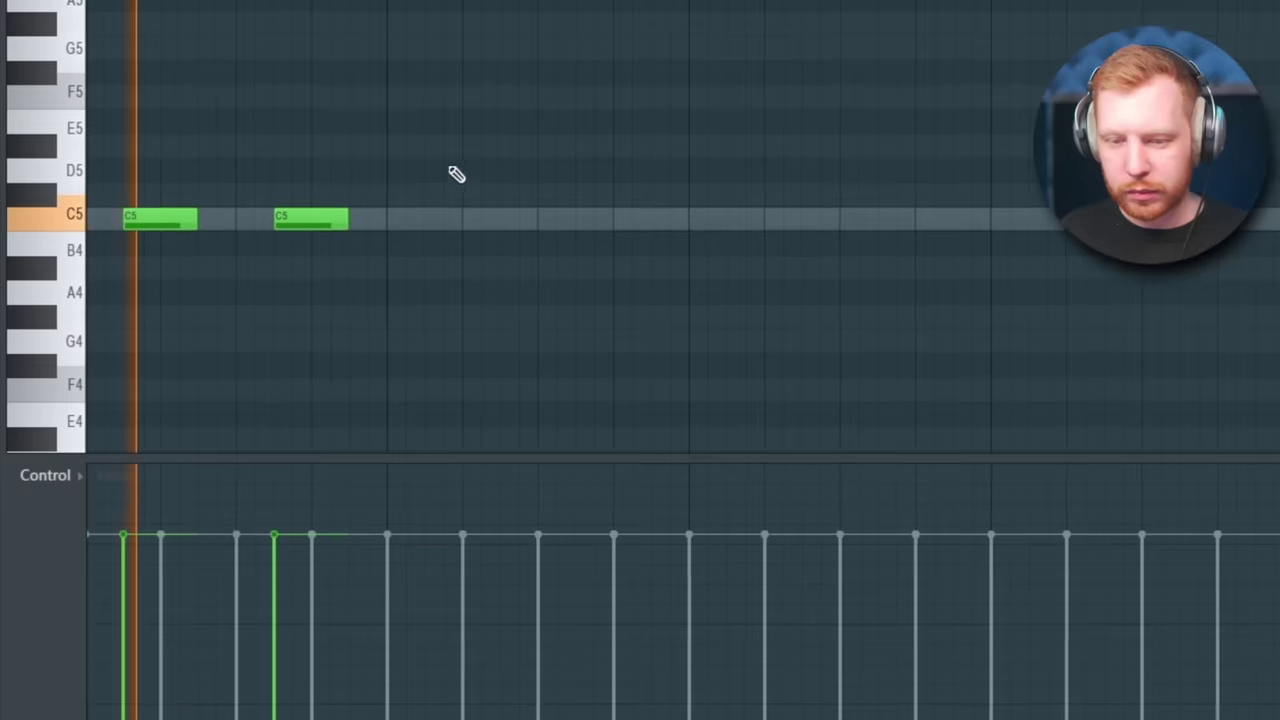
{"action": "left_click_drag", "start_coordinate": [456, 174], "coordinate": [166, 229]}
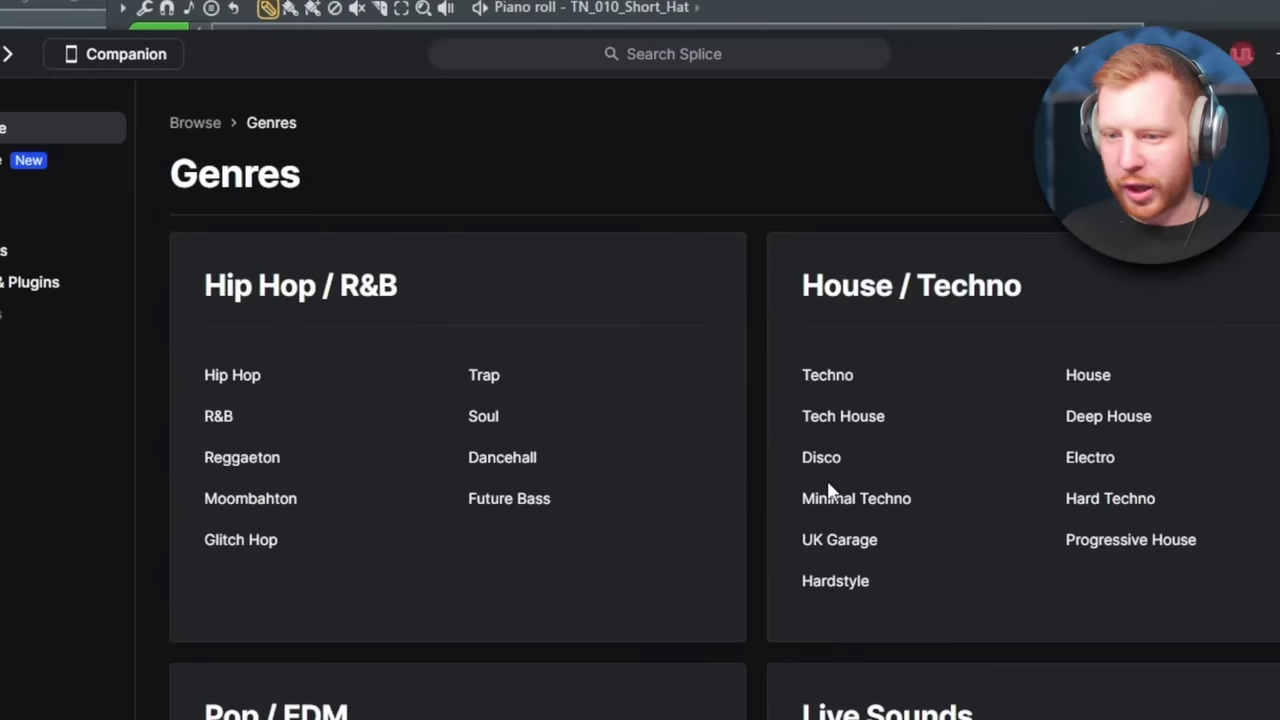
Step: Open Splice's UK Garage genre and browse its list of drum samples
{"action": "left_click", "coordinate": [830, 537]}
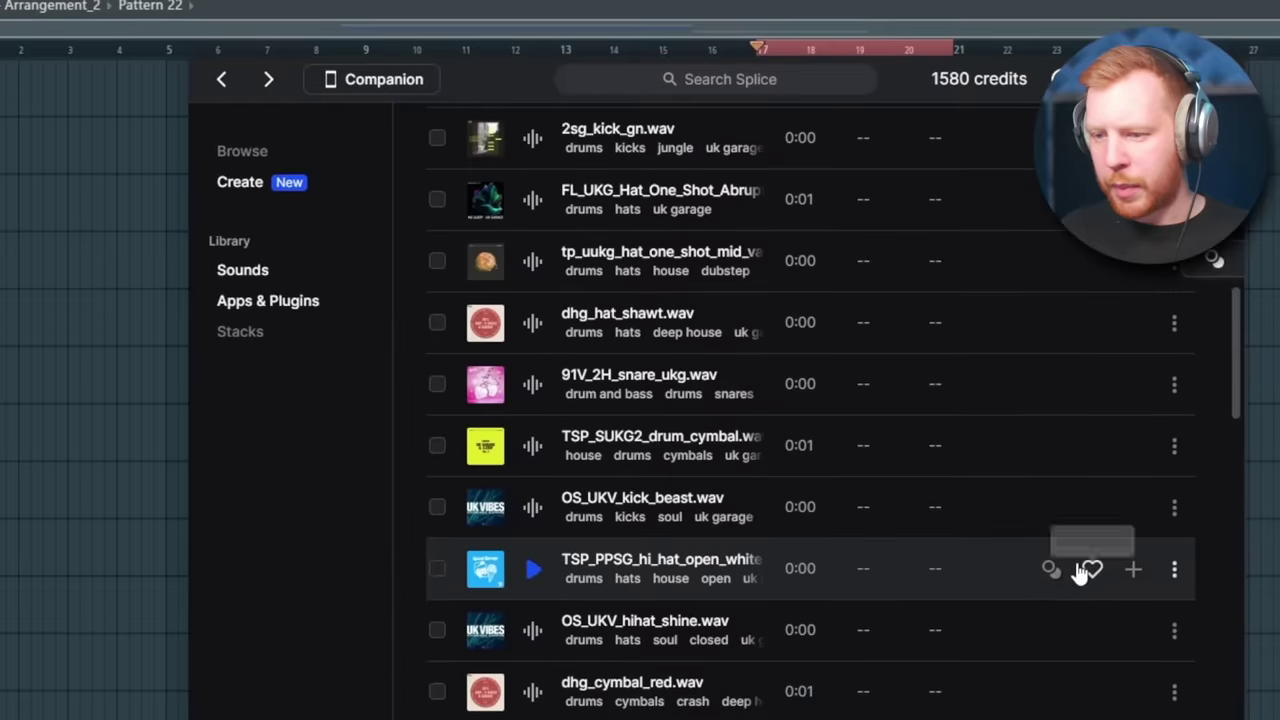
{"action": "scroll", "coordinate": [1098, 546], "scroll_direction": "down", "scroll_amount": 5}
{"action": "scroll", "coordinate": [1098, 546], "scroll_direction": "down", "scroll_amount": 12}
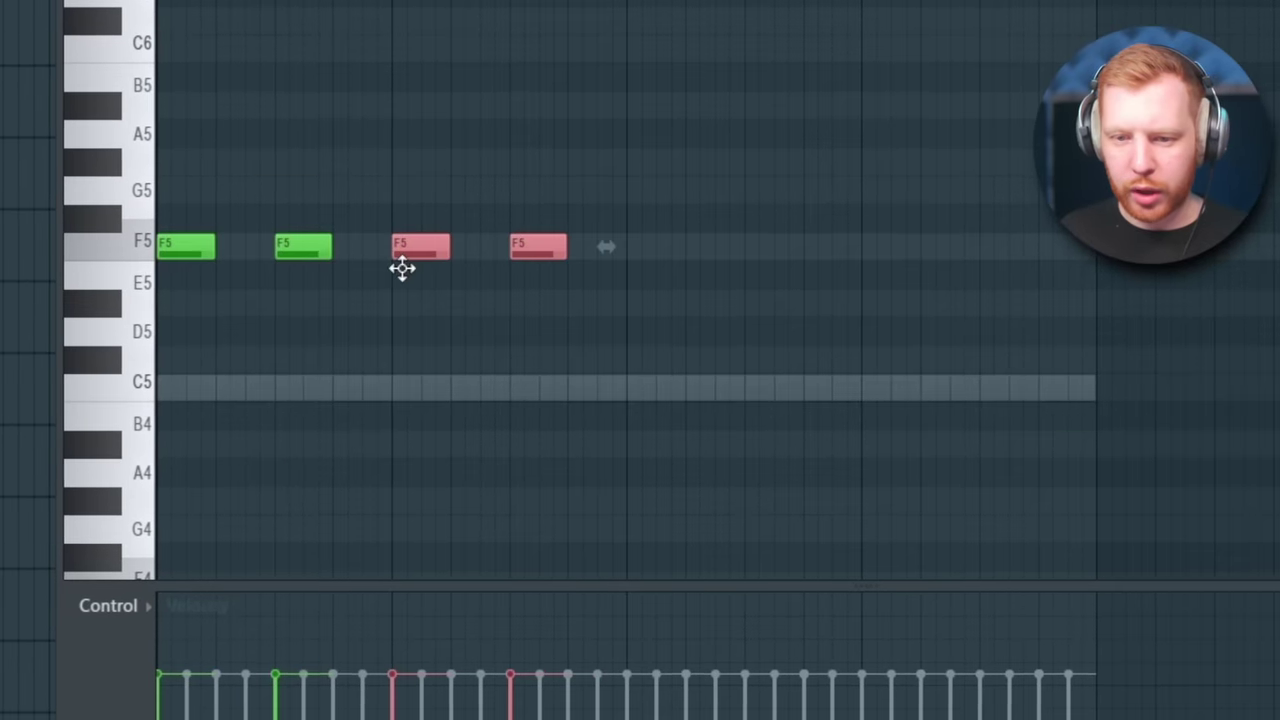
Step: Place the copied F5 bass notes on C#5 in bar three, and copy the offbeat F5 pair into bar two in the other bass channel
{"action": "left_click_drag", "start_coordinate": [403, 250], "coordinate": [892, 388]}
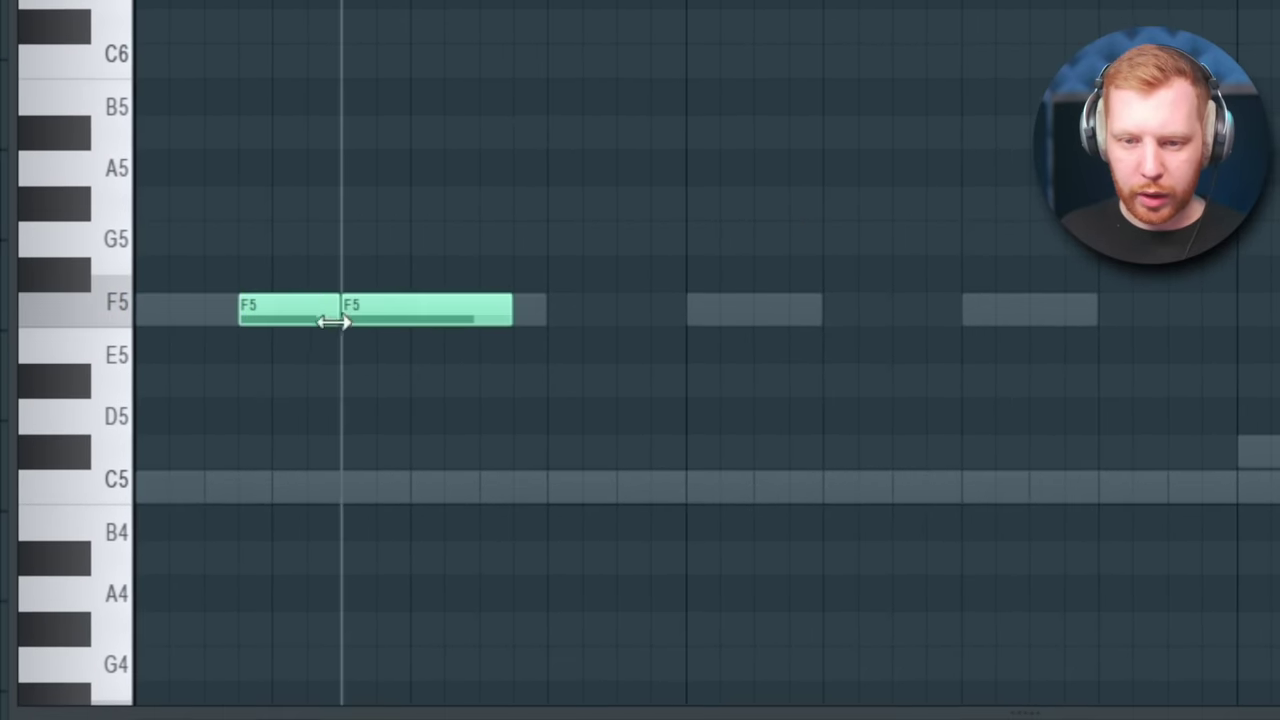
{"action": "scroll", "coordinate": [367, 394], "scroll_direction": "down", "scroll_amount": 2}
{"action": "left_click_drag", "start_coordinate": [583, 191], "coordinate": [154, 431]}
{"action": "left_click_drag", "start_coordinate": [337, 306], "coordinate": [712, 344]}
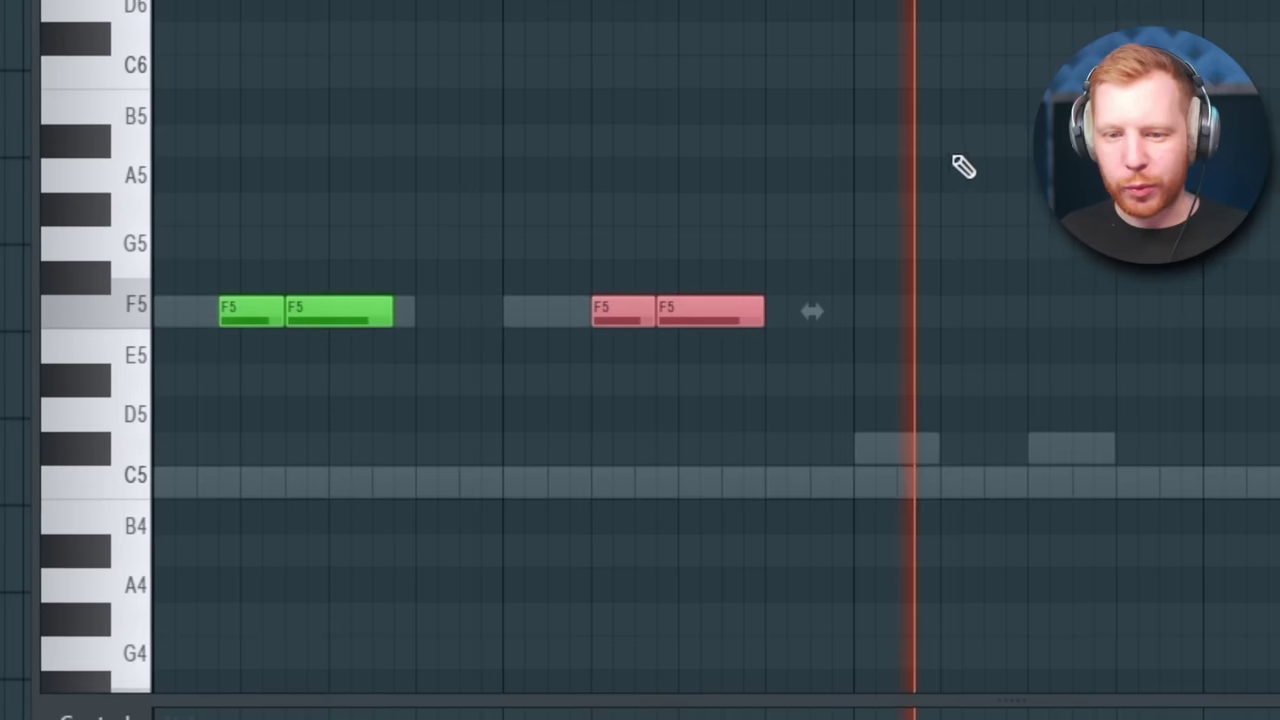
{"action": "key", "text": "ctrl+a"}
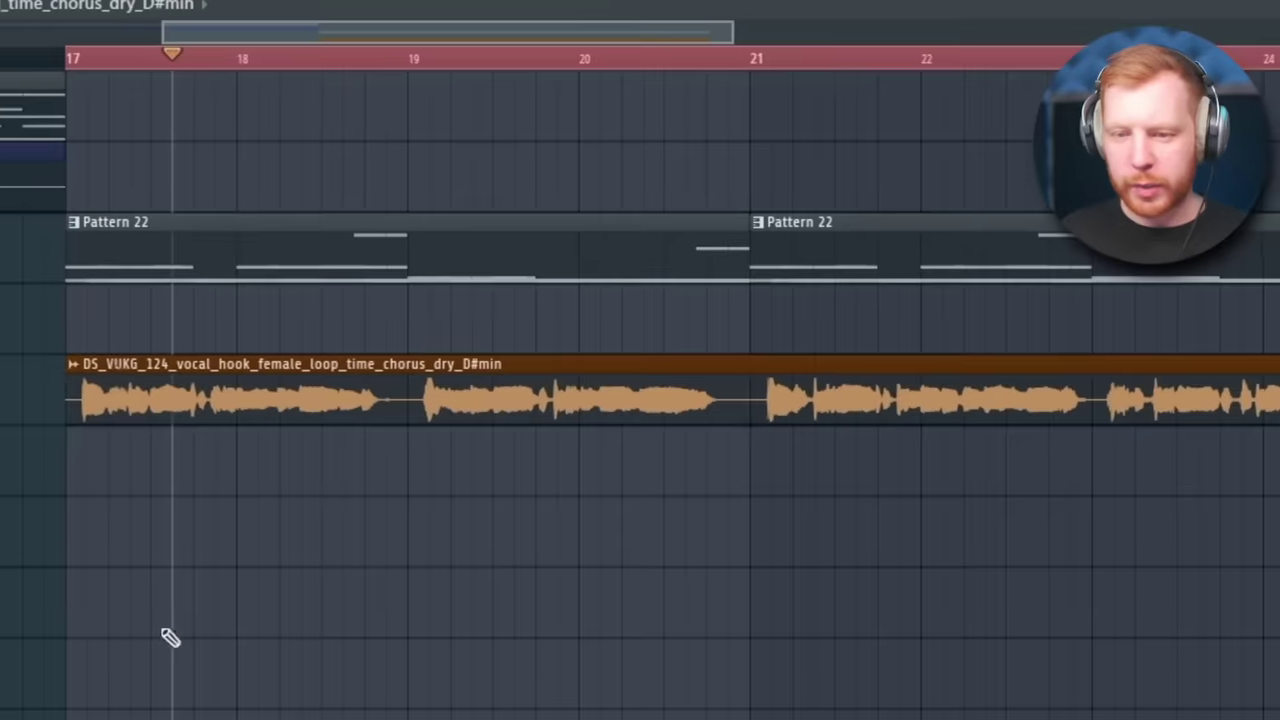
Step: Audition the chorus vocal from bar 17, set its time-stretching mode to Stretch Pro and lower the formant slightly
{"action": "left_click", "coordinate": [60, 58]}
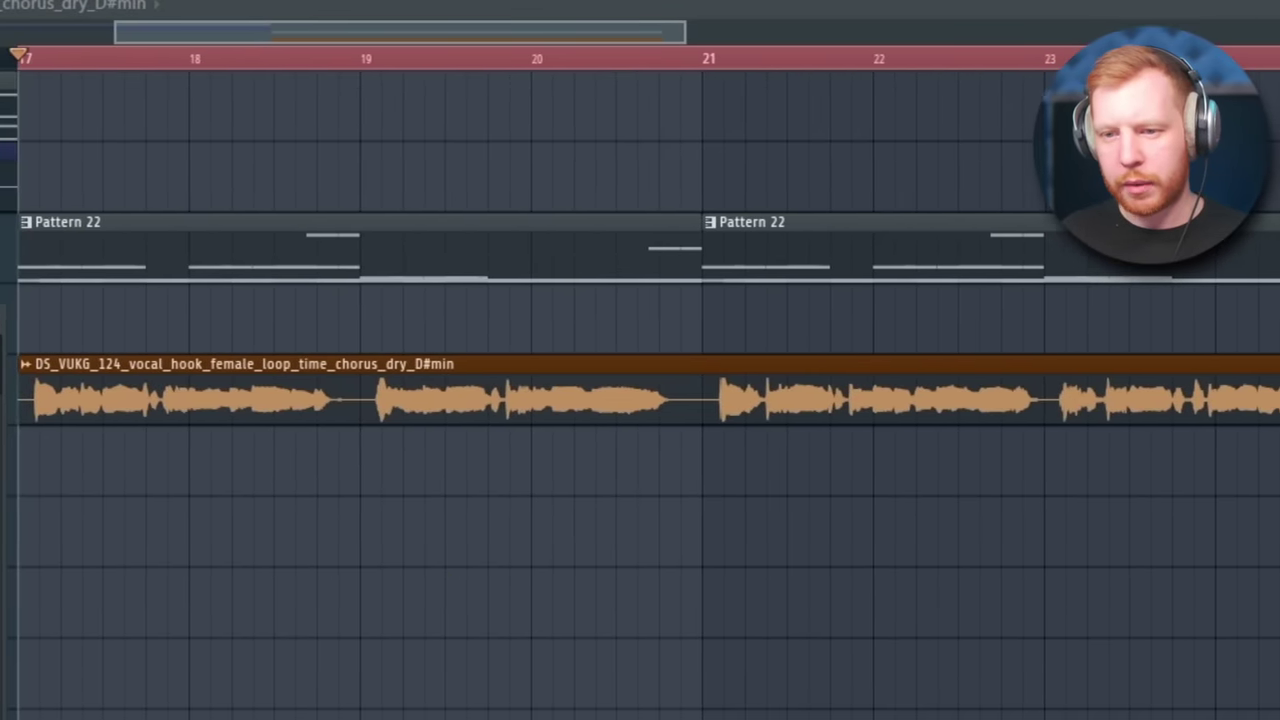
{"action": "key", "text": "space"}
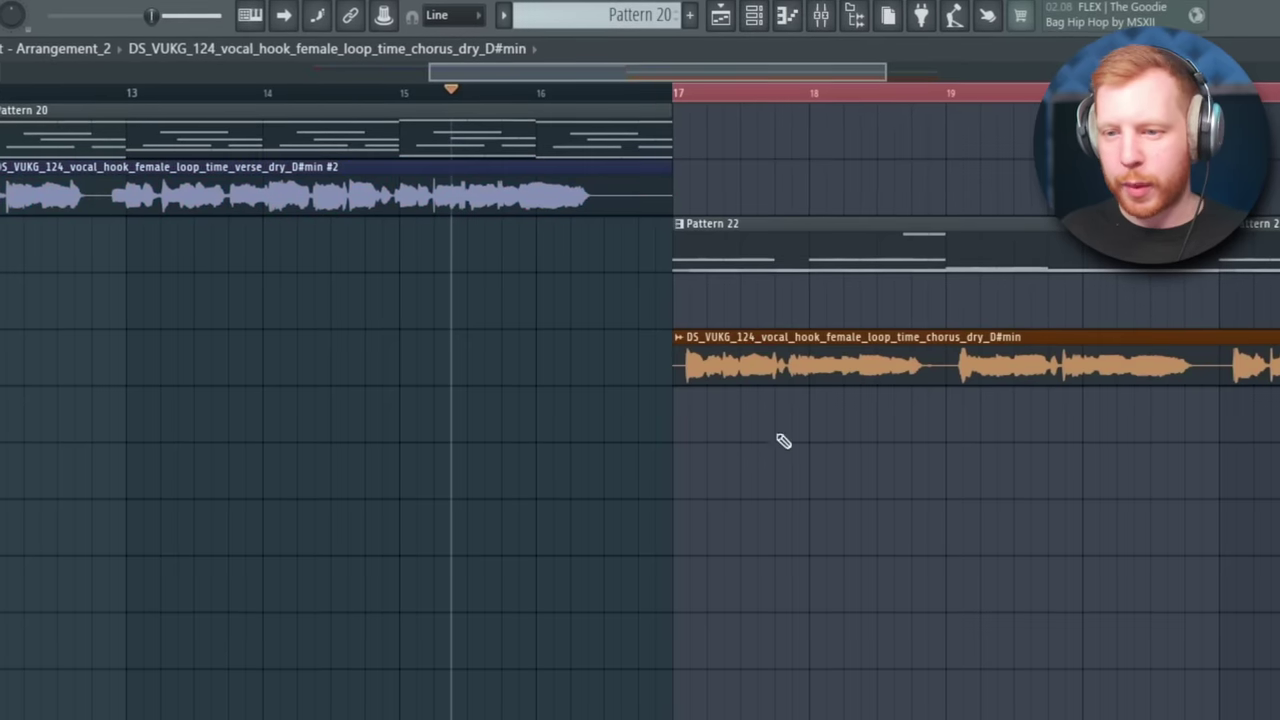
{"action": "double_click", "coordinate": [800, 355]}
{"action": "left_click", "coordinate": [835, 447]}
{"action": "left_click", "coordinate": [845, 505]}
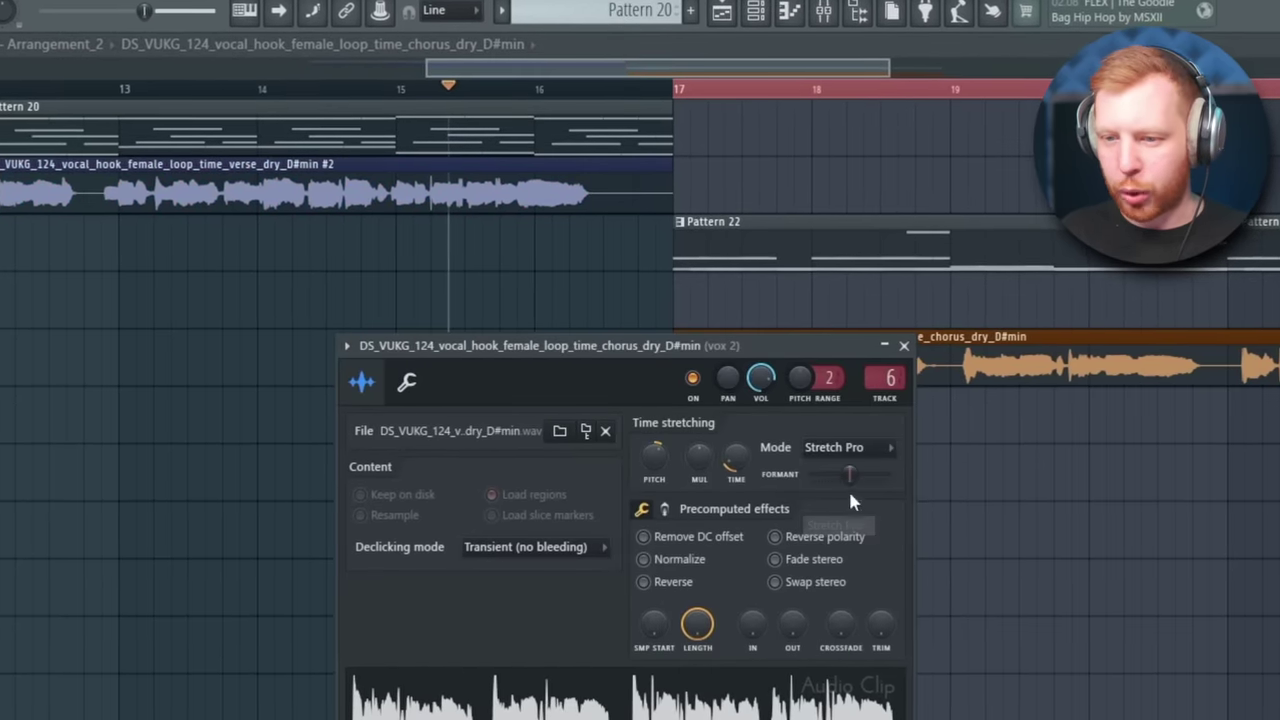
{"action": "left_click_drag", "start_coordinate": [850, 475], "coordinate": [832, 475]}
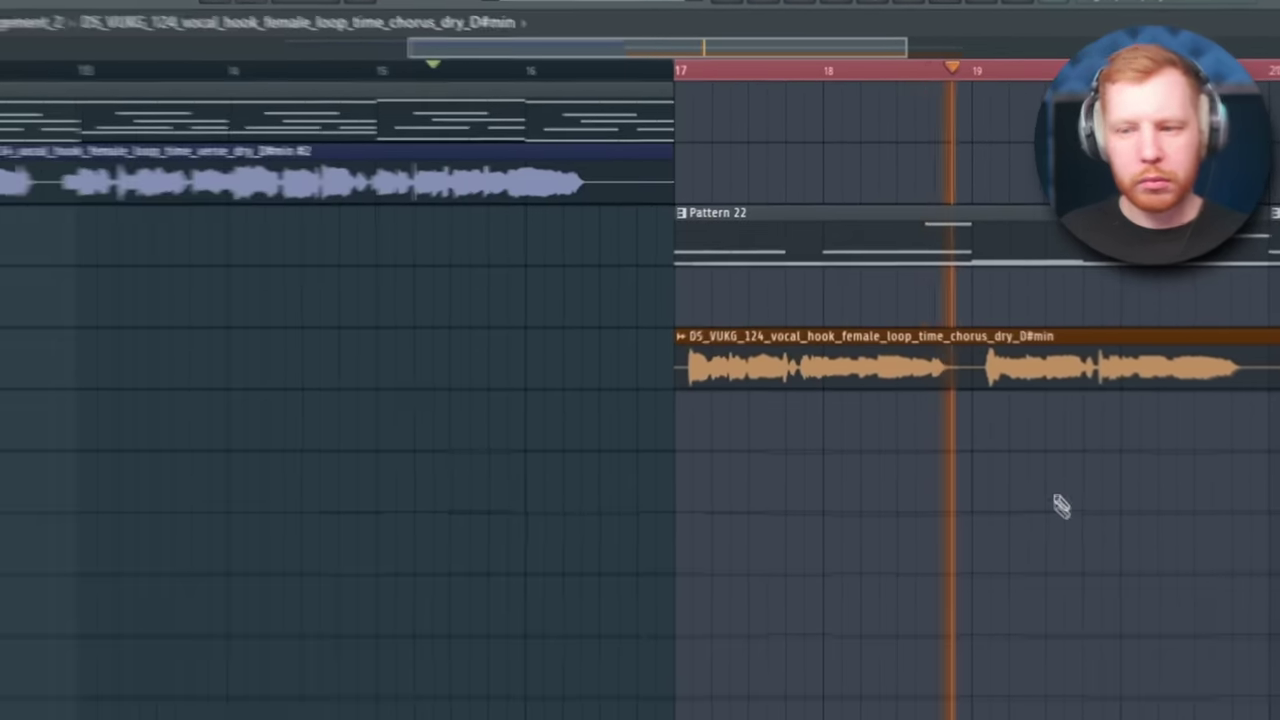
{"action": "key", "text": "space"}
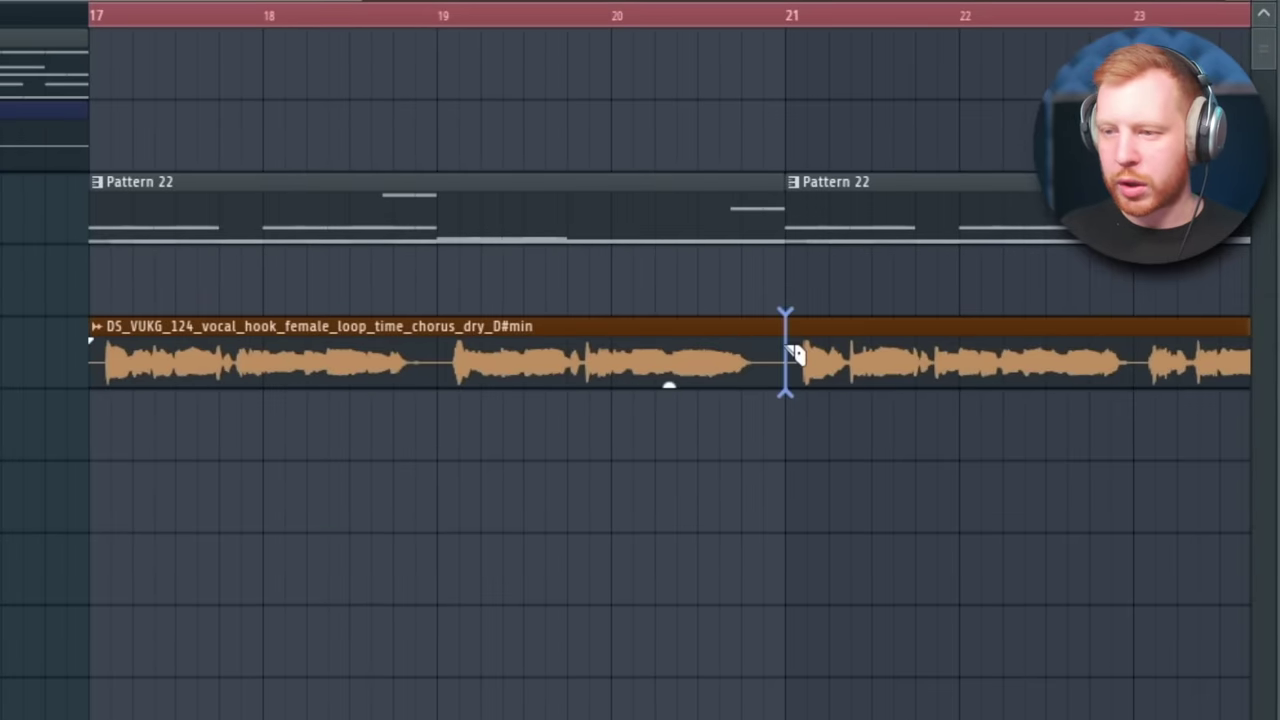
Step: Slice the chorus vocal clip at bar 21 and move the remaining part away to the middle of bar 22
{"action": "left_click", "coordinate": [788, 348]}
{"action": "middle_click", "coordinate": [722, 490]}
{"action": "left_click", "coordinate": [757, 533]}
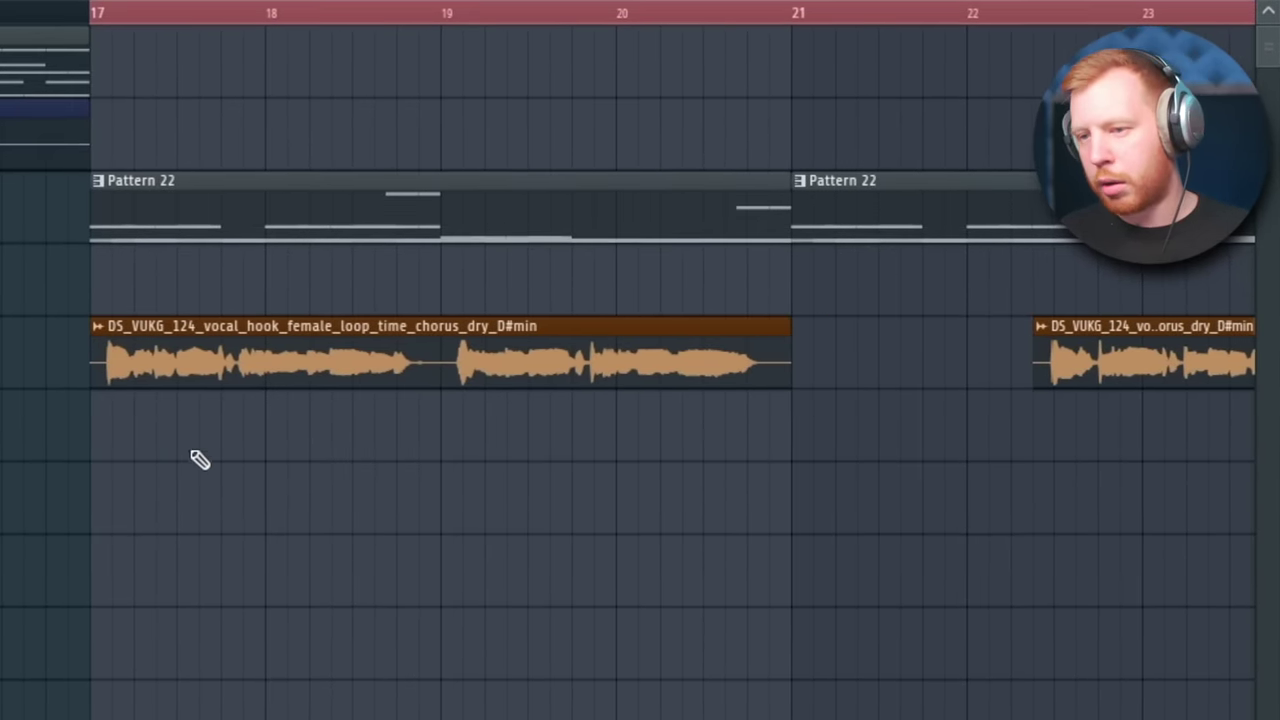
Step: Slice the first word off the chorus vocal, place it on the track below at bar 17, and play the result
{"action": "scroll", "coordinate": [72, 363], "scroll_direction": "up", "scroll_amount": 5}
{"action": "left_click", "coordinate": [171, 362]}
{"action": "left_click", "coordinate": [309, 362]}
{"action": "left_click_drag", "start_coordinate": [235, 362], "coordinate": [130, 437]}
{"action": "right_click", "coordinate": [117, 362]}
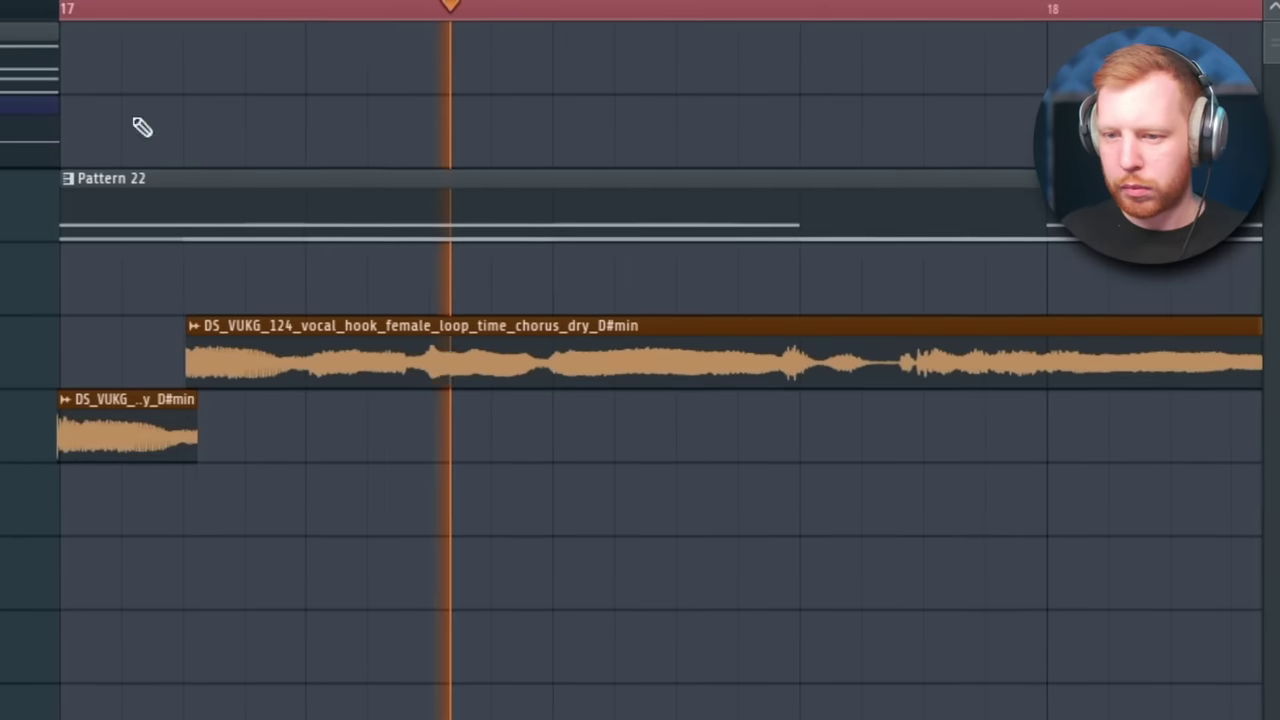
{"action": "key", "text": "space"}
Step: Rearrange short fragments of the chorus vocal as chops in bar 18 and play them back
{"action": "scroll", "coordinate": [31, 554], "scroll_direction": "right", "scroll_amount": 2}
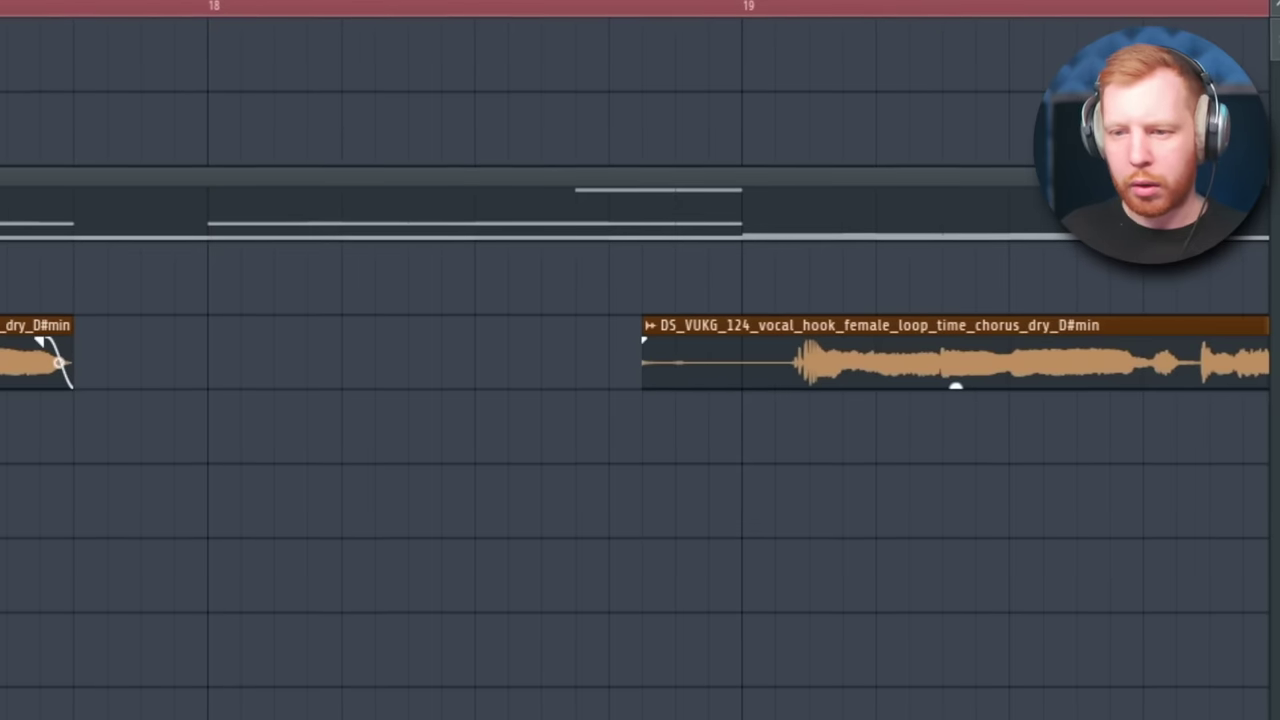
{"action": "left_click_drag", "start_coordinate": [561, 459], "coordinate": [237, 448]}
{"action": "key", "text": "space"}
{"action": "left_click_drag", "start_coordinate": [390, 300], "coordinate": [329, 256]}
{"action": "left_click_drag", "start_coordinate": [252, 279], "coordinate": [2, 270]}
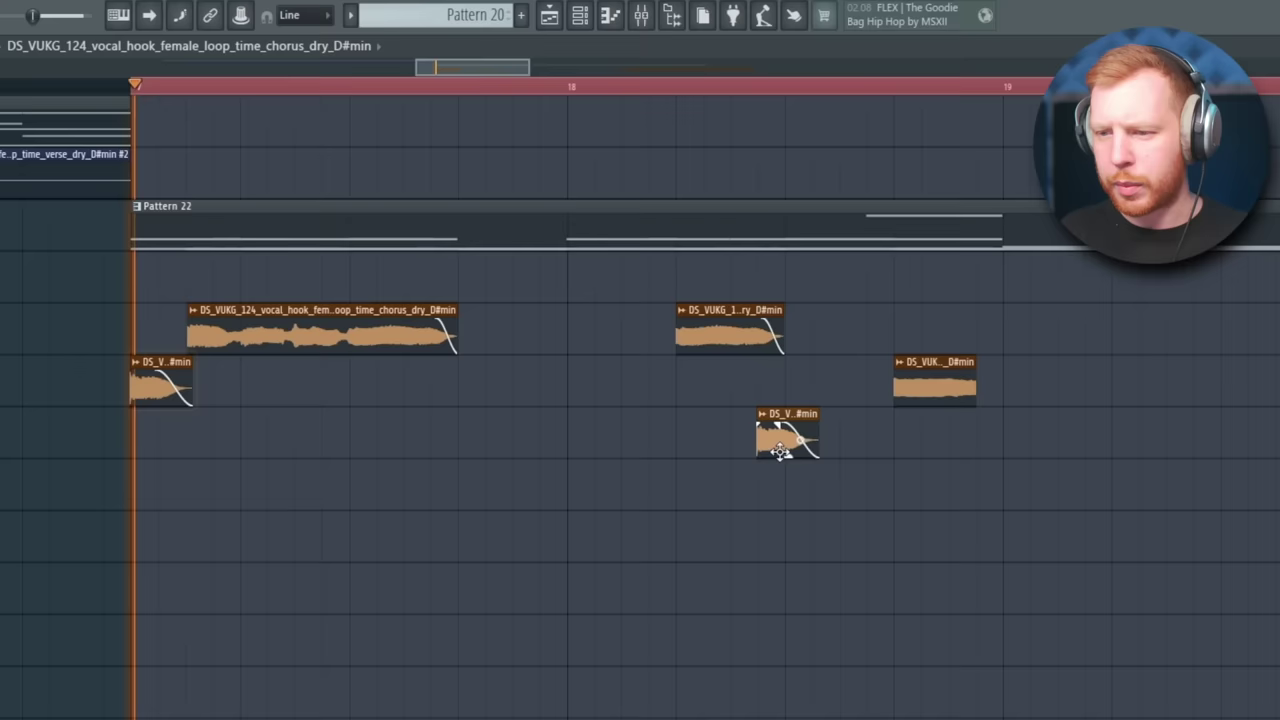
Step: Move the short copied chop to just before the last chop in bar 18, play it, and fade out the last chop
{"action": "left_click_drag", "start_coordinate": [786, 449], "coordinate": [857, 443]}
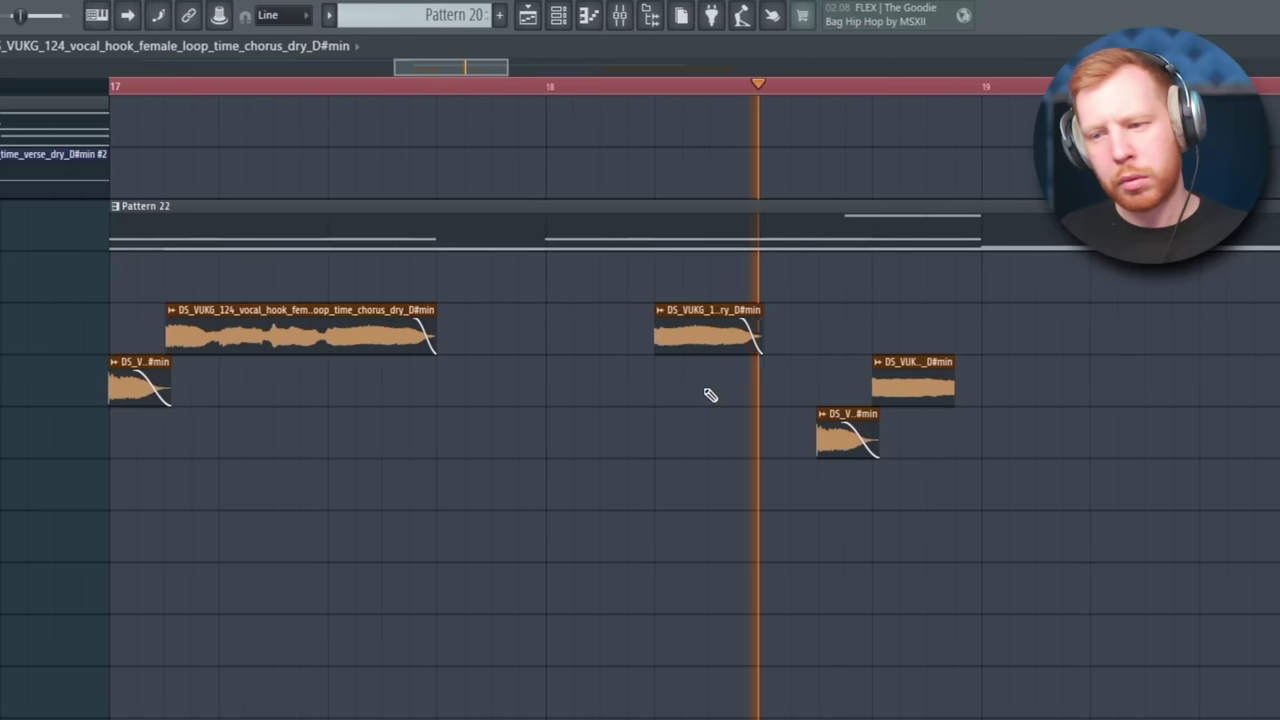
{"action": "key", "text": "space"}
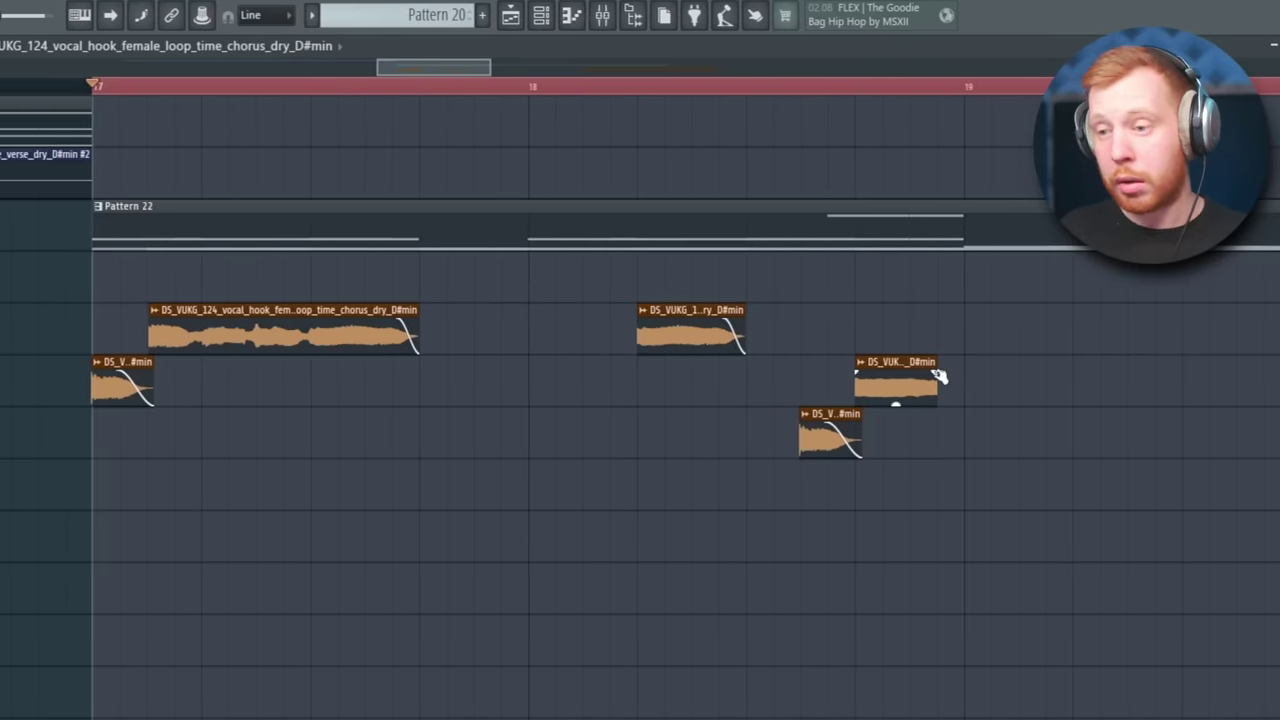
{"action": "left_click_drag", "start_coordinate": [937, 374], "coordinate": [910, 375]}
Step: Switch back to the Draw tool and review the vocal chops in bars 19 and 20 during playback
{"action": "scroll", "coordinate": [849, 374], "scroll_direction": "down", "scroll_amount": 3}
{"action": "scroll", "coordinate": [595, 337], "scroll_direction": "right", "scroll_amount": 3}
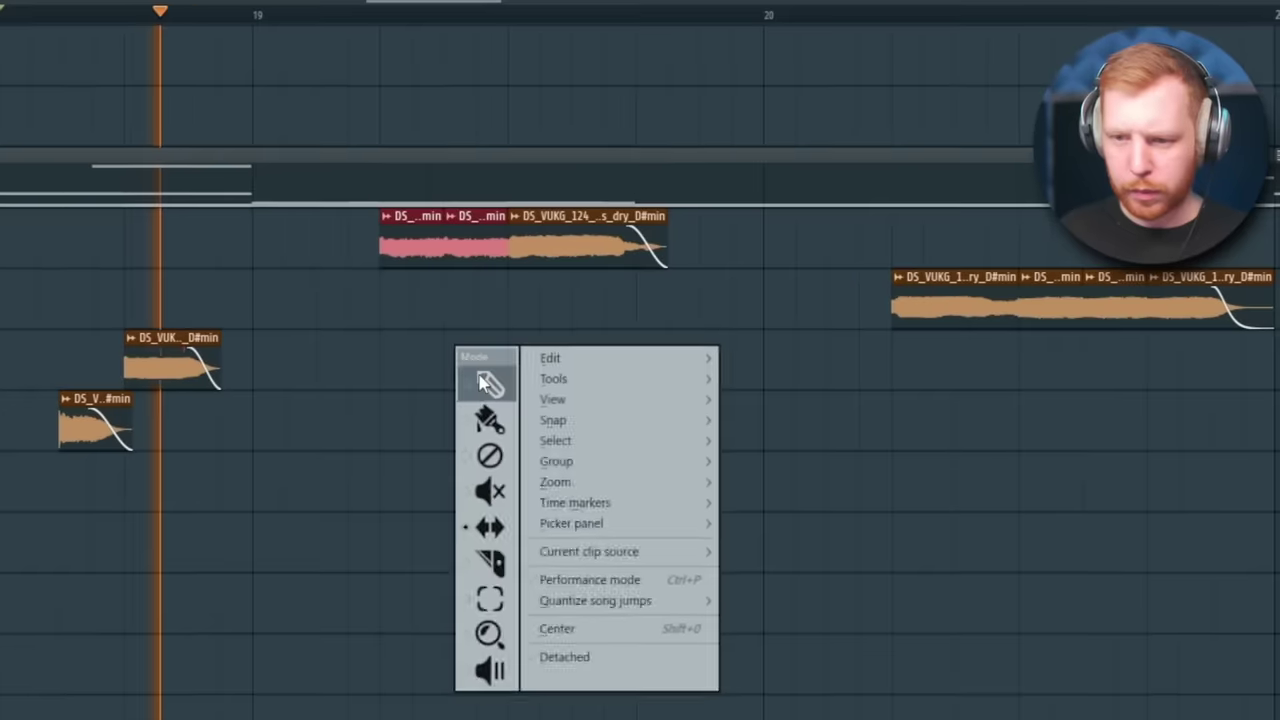
{"action": "left_click", "coordinate": [480, 372]}
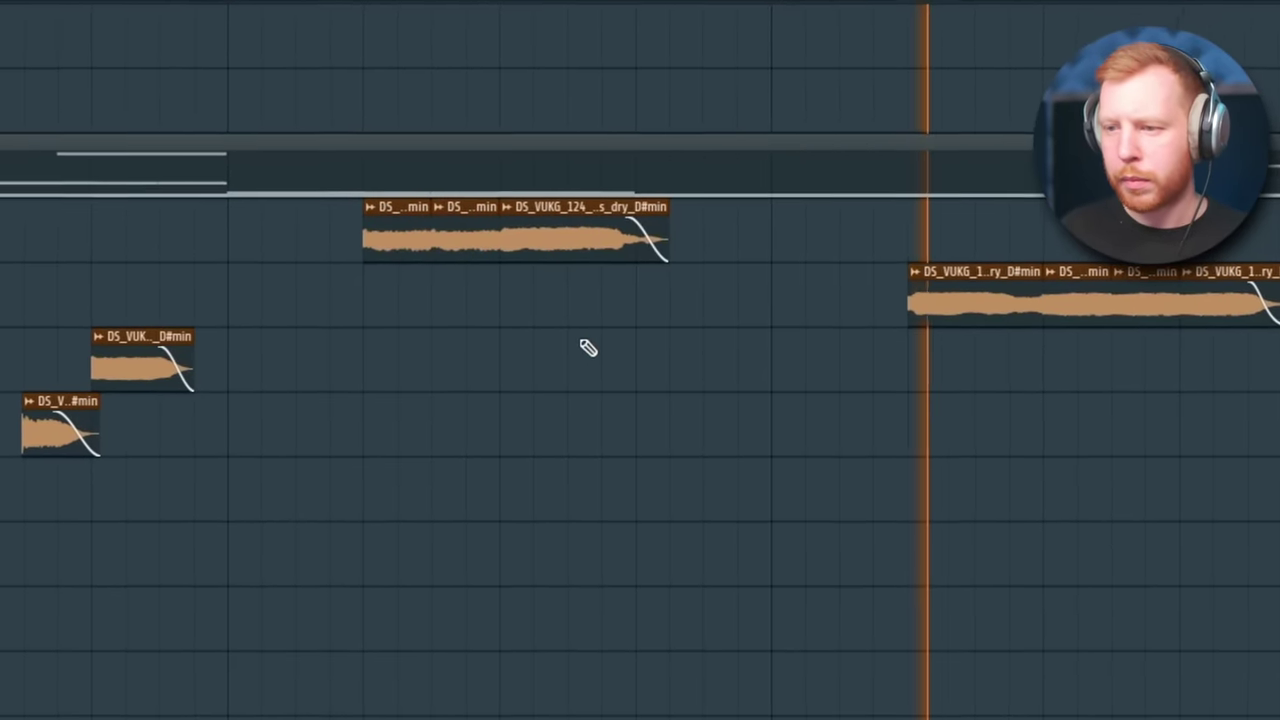
{"action": "scroll", "coordinate": [586, 348], "scroll_direction": "down", "scroll_amount": 3}
{"action": "scroll", "coordinate": [586, 347], "scroll_direction": "down", "scroll_amount": 3}
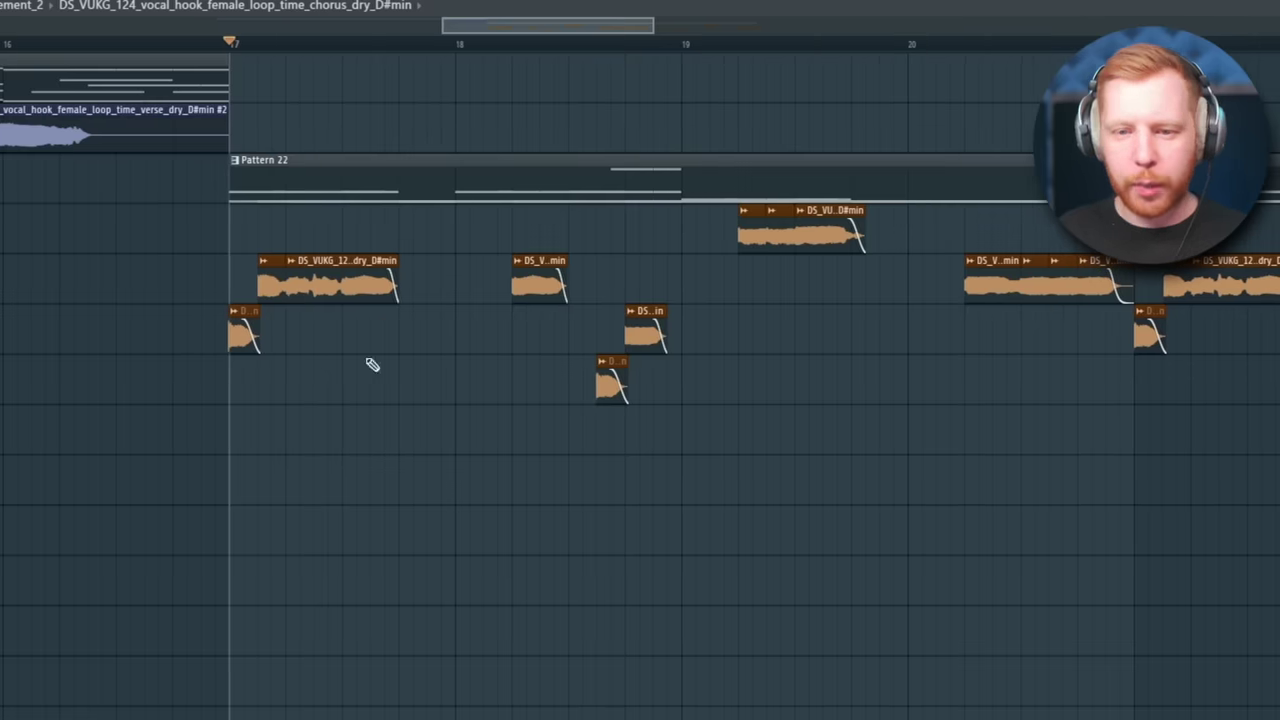
Step: Select the vocal chops group by group across bars 17 and 18 to examine the chopped phrases
{"action": "left_click_drag", "start_coordinate": [440, 236], "coordinate": [205, 364]}
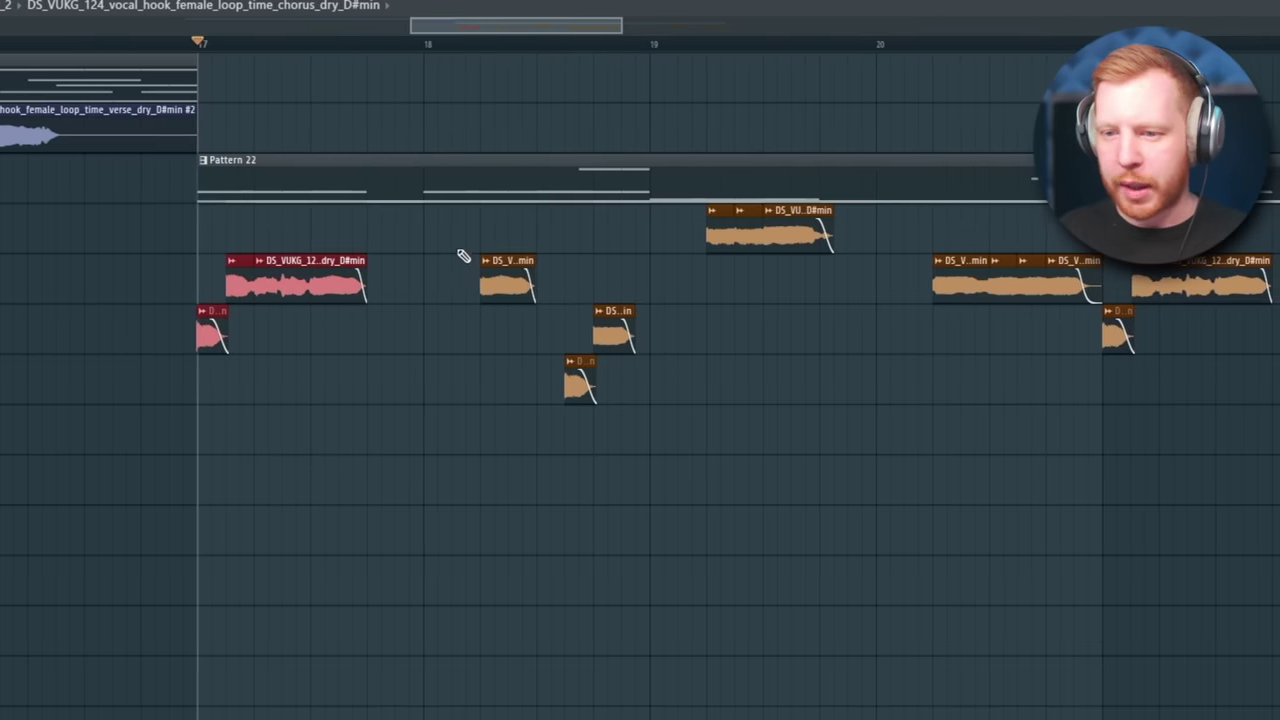
{"action": "left_click_drag", "start_coordinate": [634, 440], "coordinate": [484, 370]}
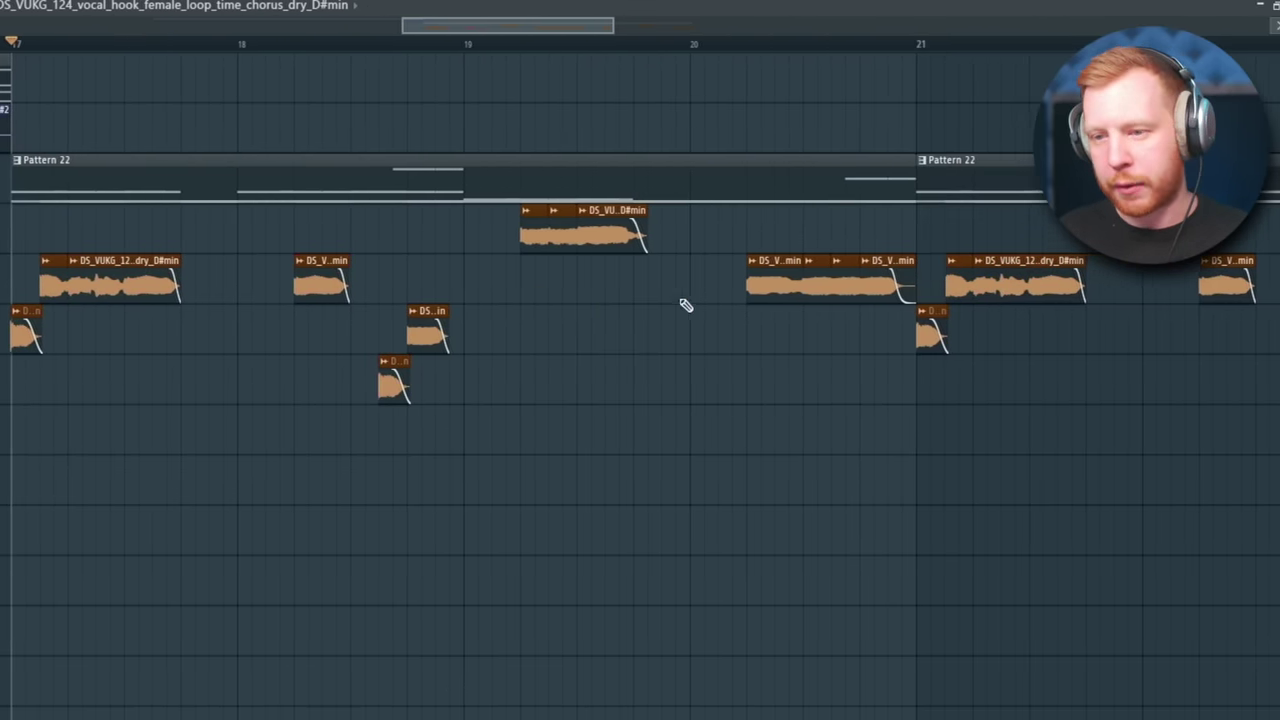
{"action": "left_click_drag", "start_coordinate": [707, 482], "coordinate": [430, 440]}
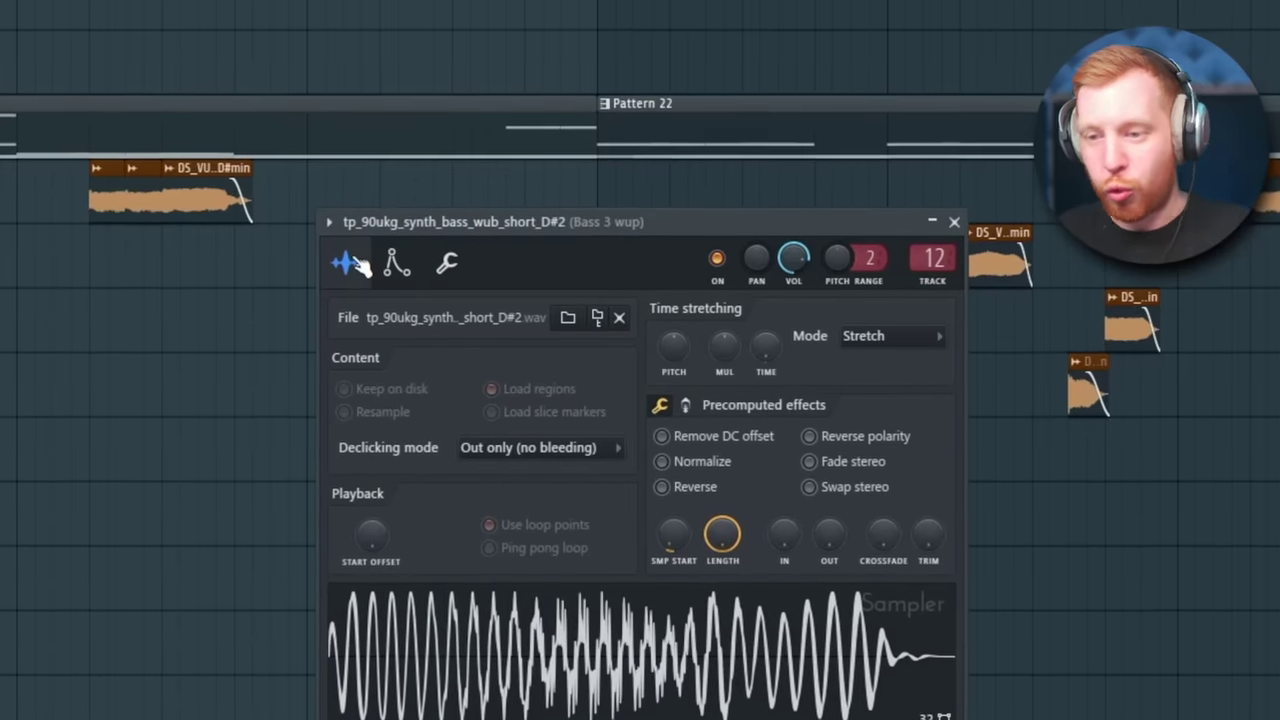
Step: Open the envelope settings of the short bass wub sampler
{"action": "left_click", "coordinate": [393, 260]}
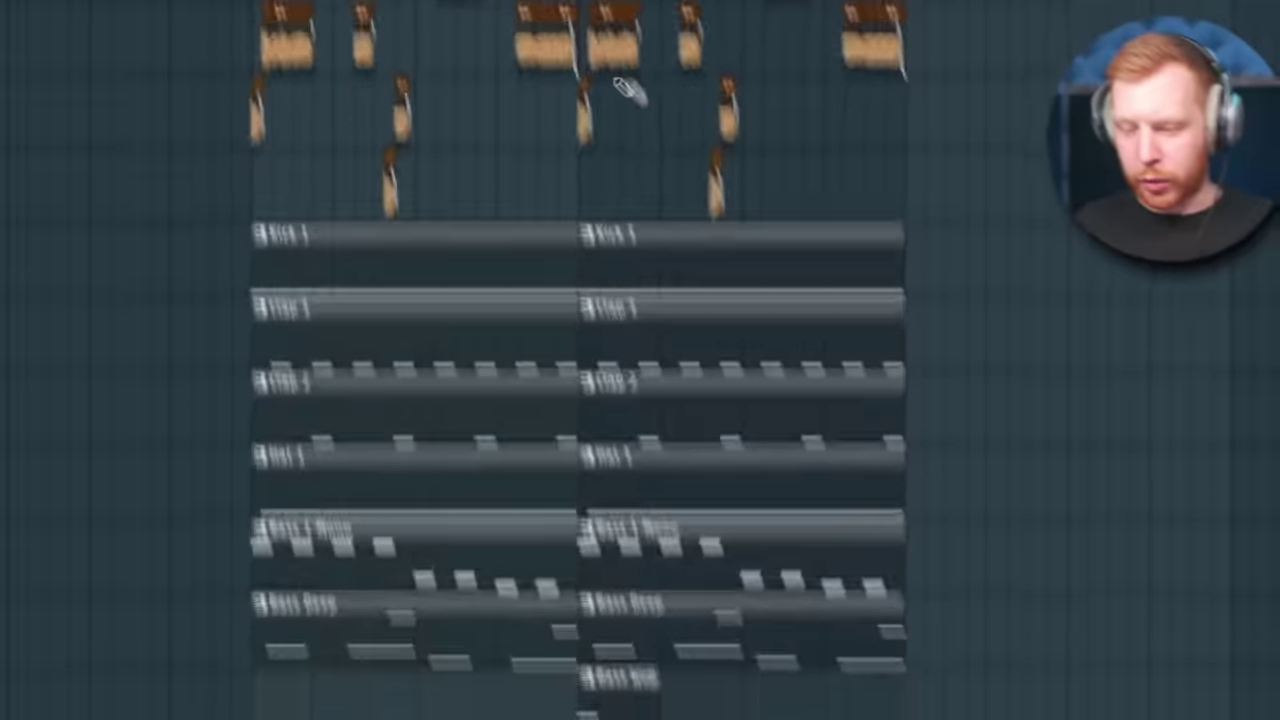
Step: Cut the first beat of bar 21 out of the kick, clap, hat and bass clips above the Bass Wup clip
{"action": "scroll", "coordinate": [509, 414], "scroll_direction": "up", "scroll_amount": 4}
{"action": "scroll", "coordinate": [474, 205], "scroll_direction": "down", "scroll_amount": 3}
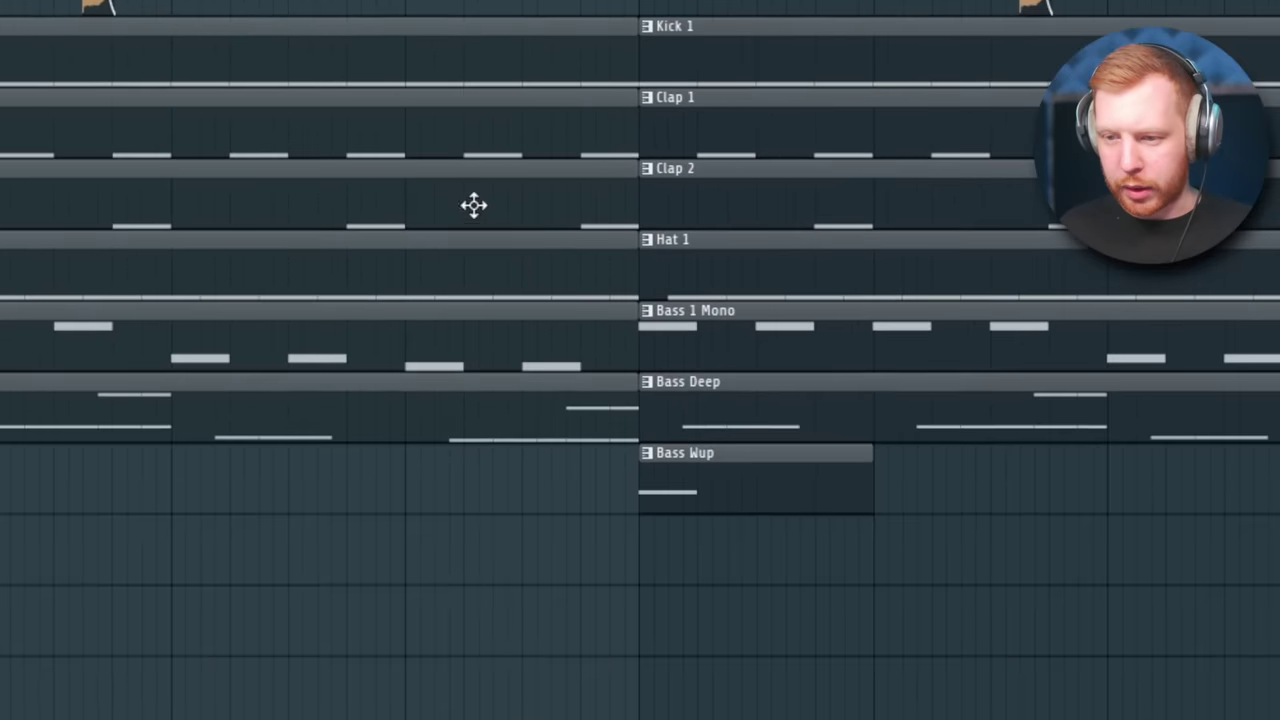
{"action": "left_click_drag", "start_coordinate": [718, 10], "coordinate": [675, 415]}
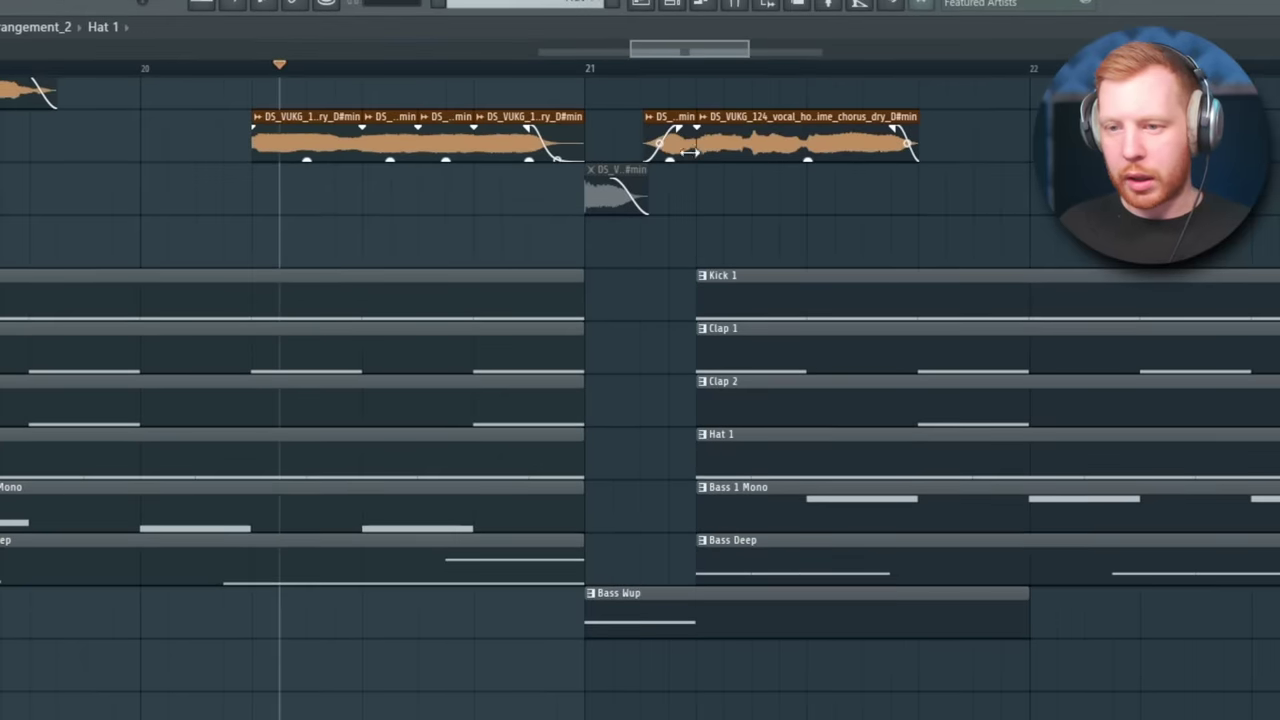
Step: Play back bars 20 to 24 to check the transition around the Bass Wup clip at bar 21
{"action": "scroll", "coordinate": [320, 215], "scroll_direction": "down", "scroll_amount": 2}
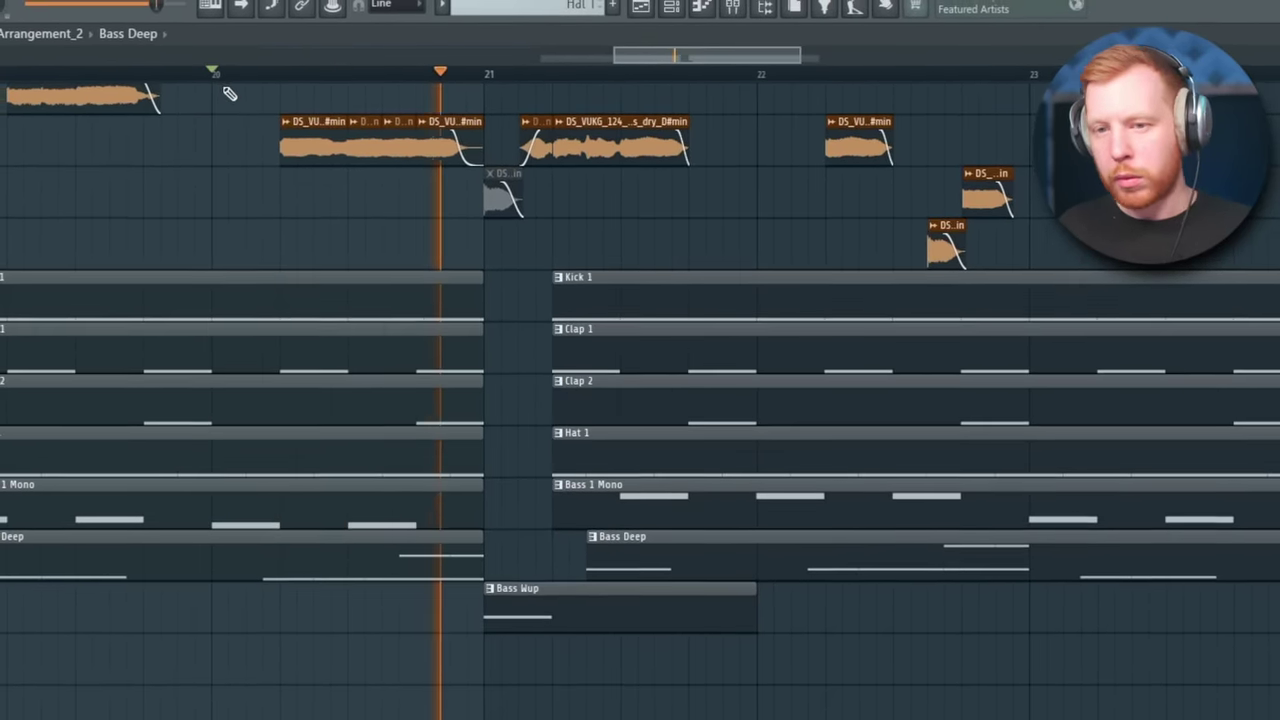
{"action": "scroll", "coordinate": [531, 466], "scroll_direction": "down", "scroll_amount": 3}
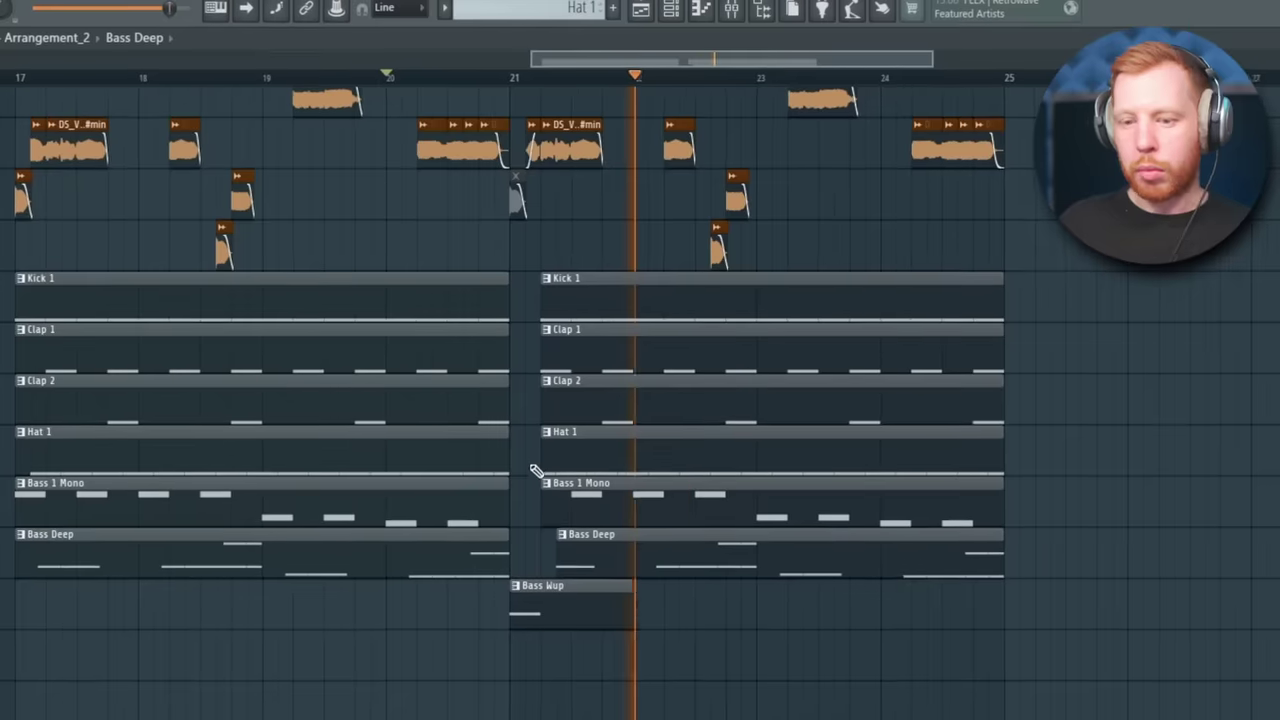
{"action": "scroll", "coordinate": [537, 467], "scroll_direction": "down", "scroll_amount": 2}
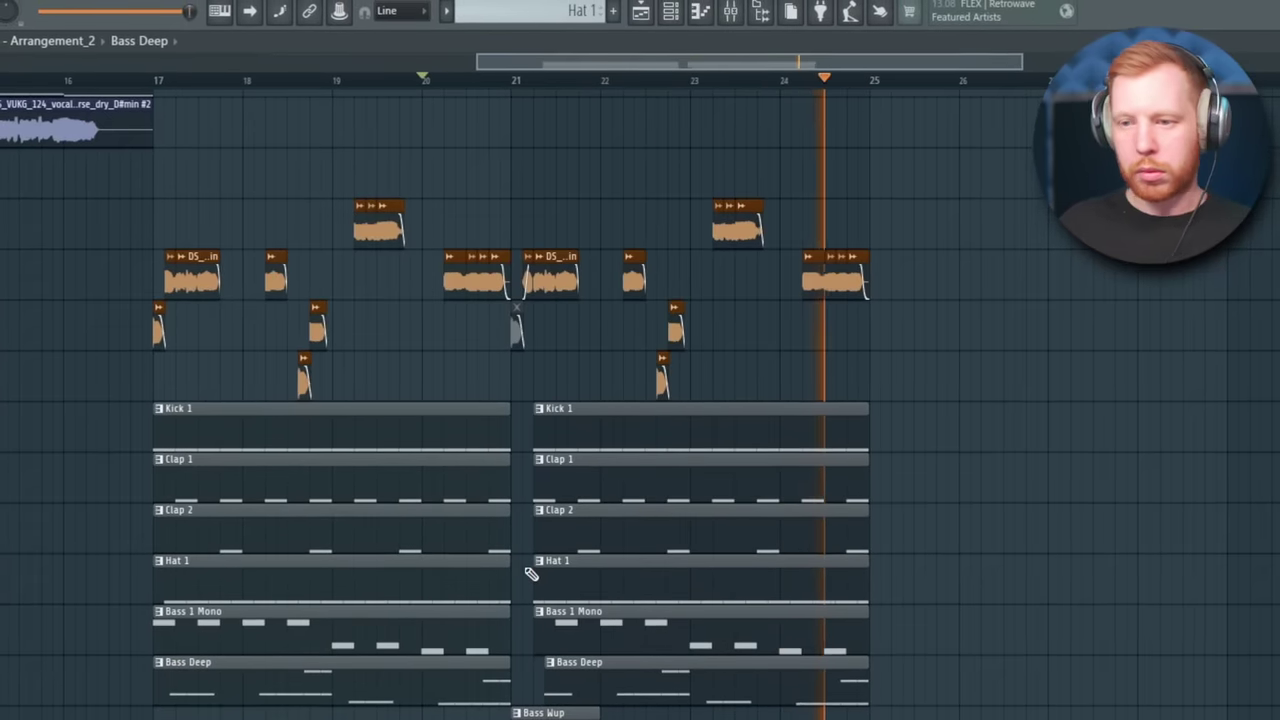
Step: Extend the single vocal chop to the full length of its sample and consolidate the selected clip into new audio
{"action": "left_click_drag", "start_coordinate": [1279, 252], "coordinate": [949, 617]}
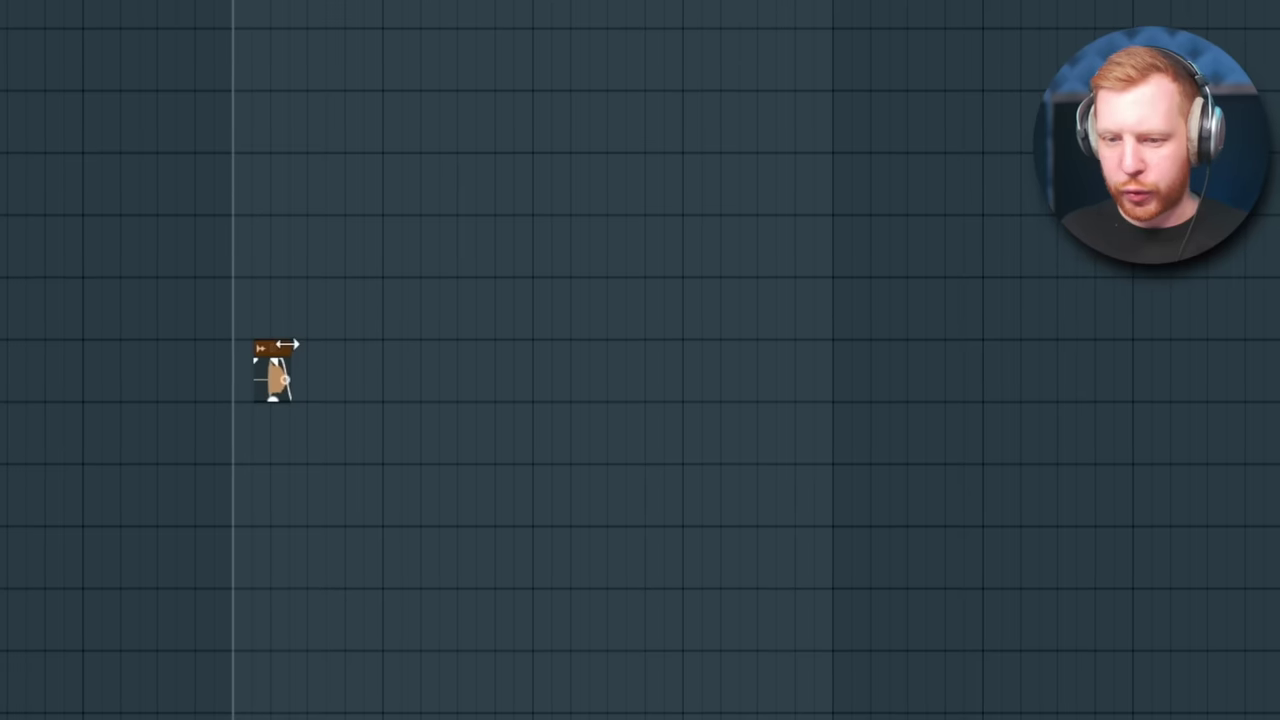
{"action": "left_click_drag", "start_coordinate": [287, 344], "coordinate": [1279, 348]}
{"action": "left_click_drag", "start_coordinate": [1237, 106], "coordinate": [0, 517]}
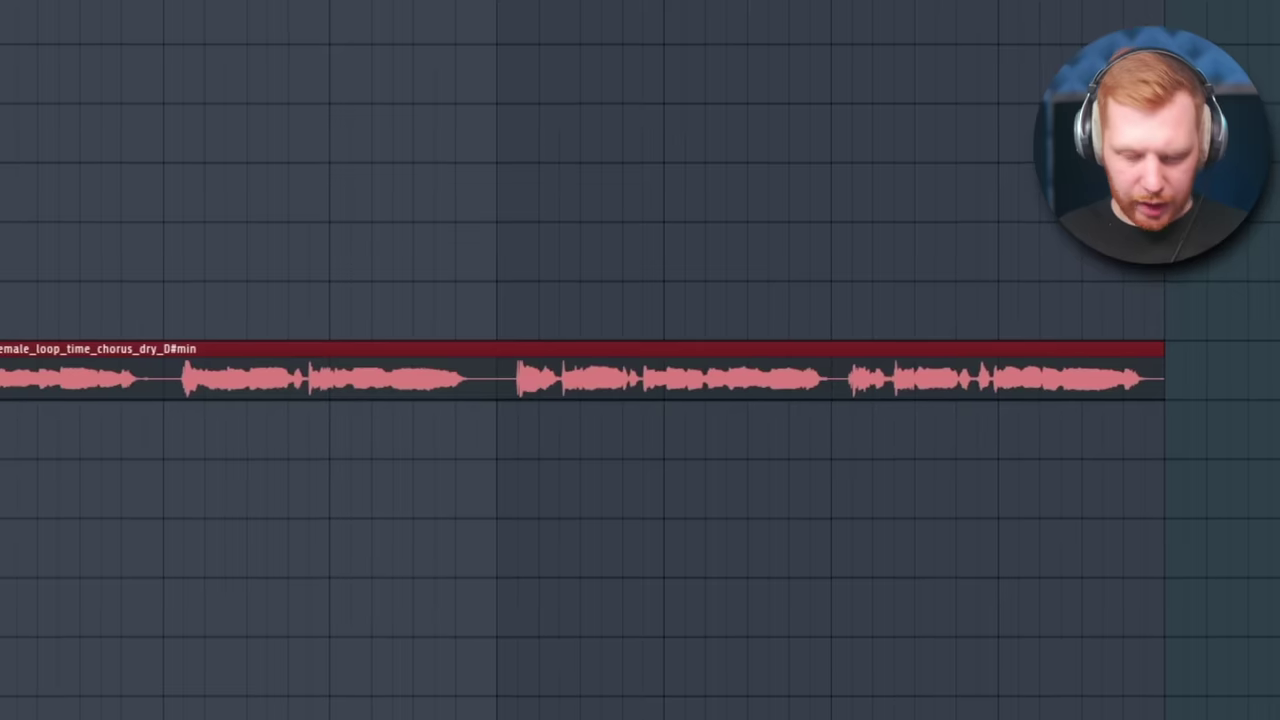
{"action": "key", "text": "ctrl+alt+c"}
Step: Open the consolidated vocal hook's channel settings and load its audio into a new Slicex channel
{"action": "left_click", "coordinate": [392, 446]}
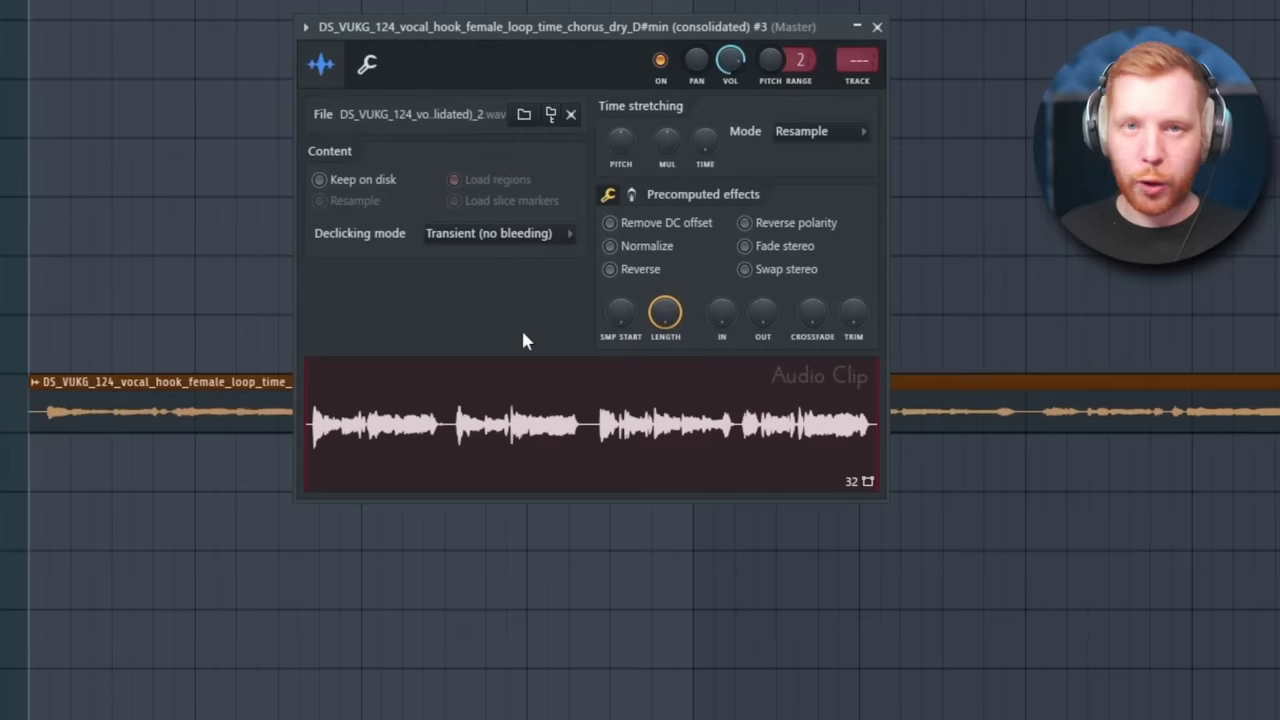
{"action": "right_click", "coordinate": [565, 420]}
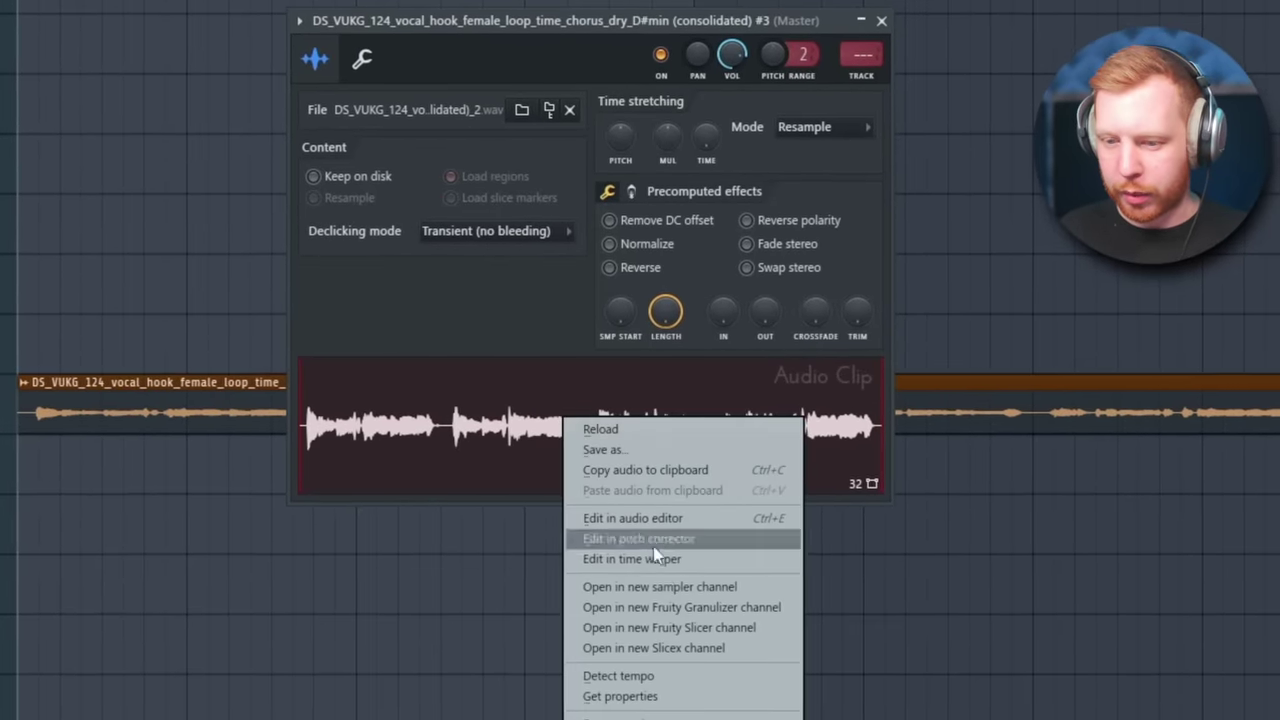
{"action": "left_click", "coordinate": [752, 648]}
{"action": "left_click", "coordinate": [507, 116]}
{"action": "left_click", "coordinate": [553, 344]}
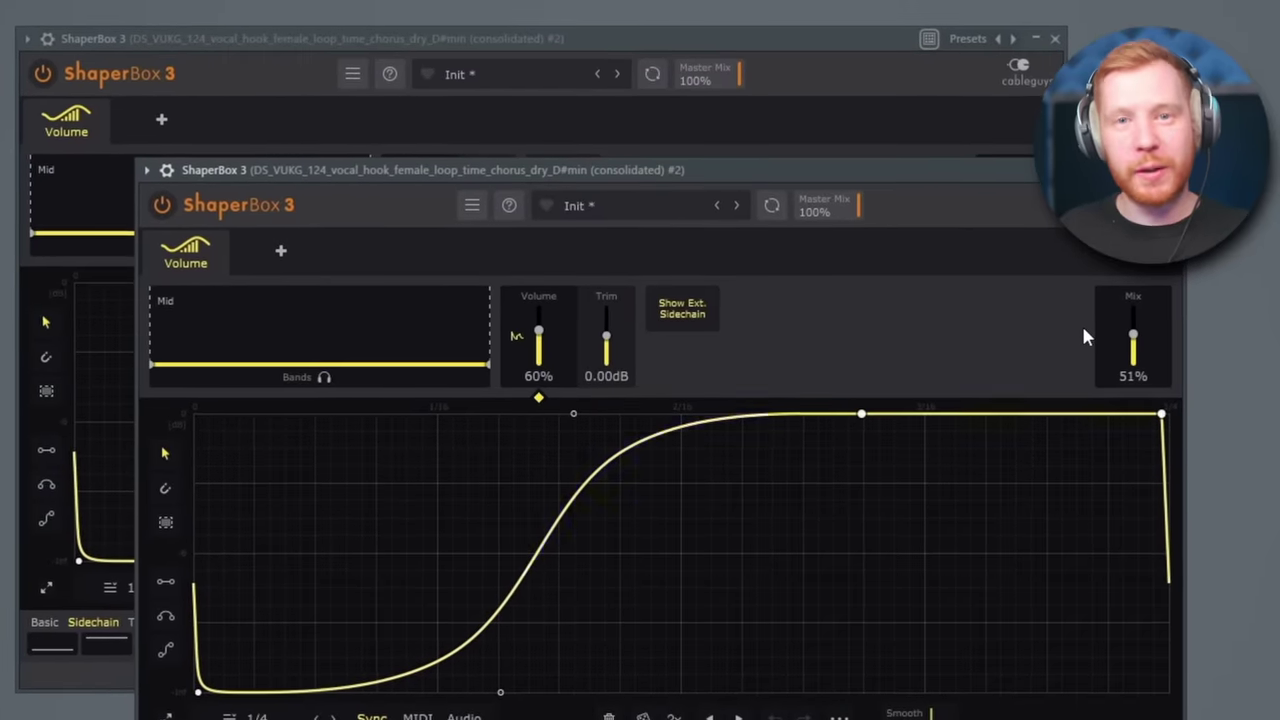
Step: Close the OS_FC_130_drum_loop_lively settings, slice the loop clip and delete unwanted hits, leaving gaps between the remaining slices
{"action": "key", "text": "space"}
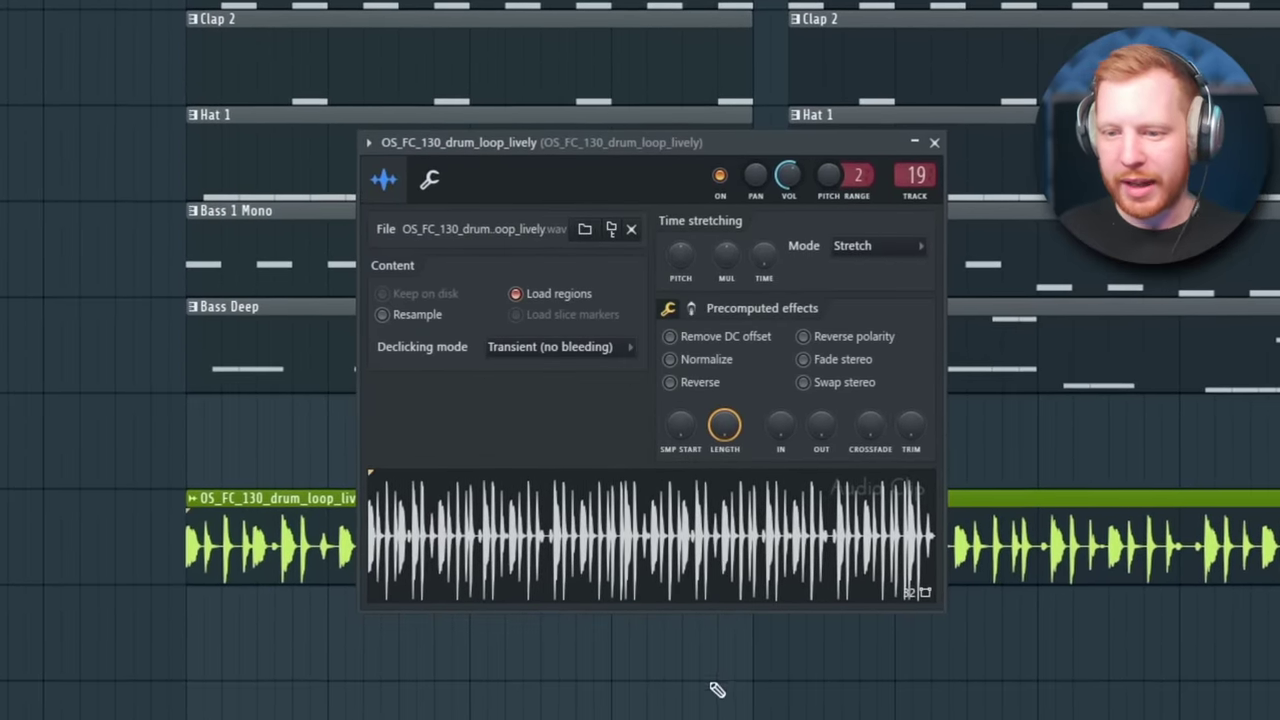
{"action": "key", "text": "Escape"}
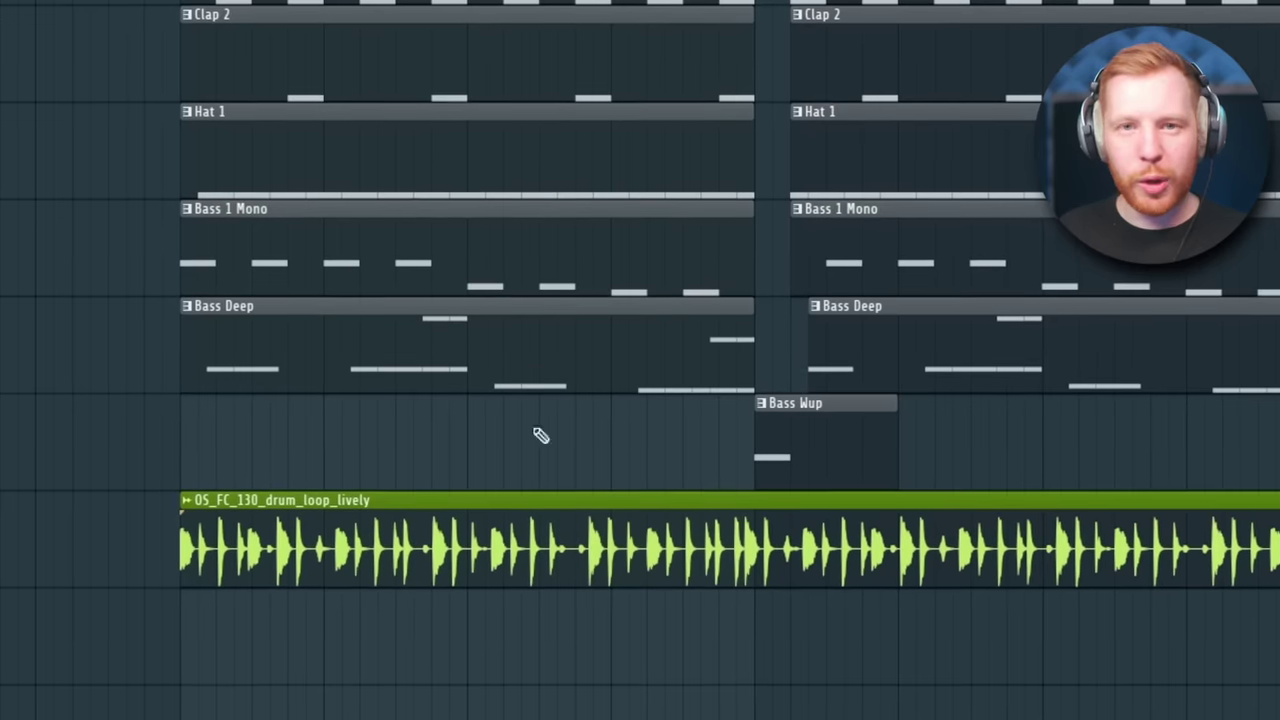
{"action": "double_click", "coordinate": [510, 535]}
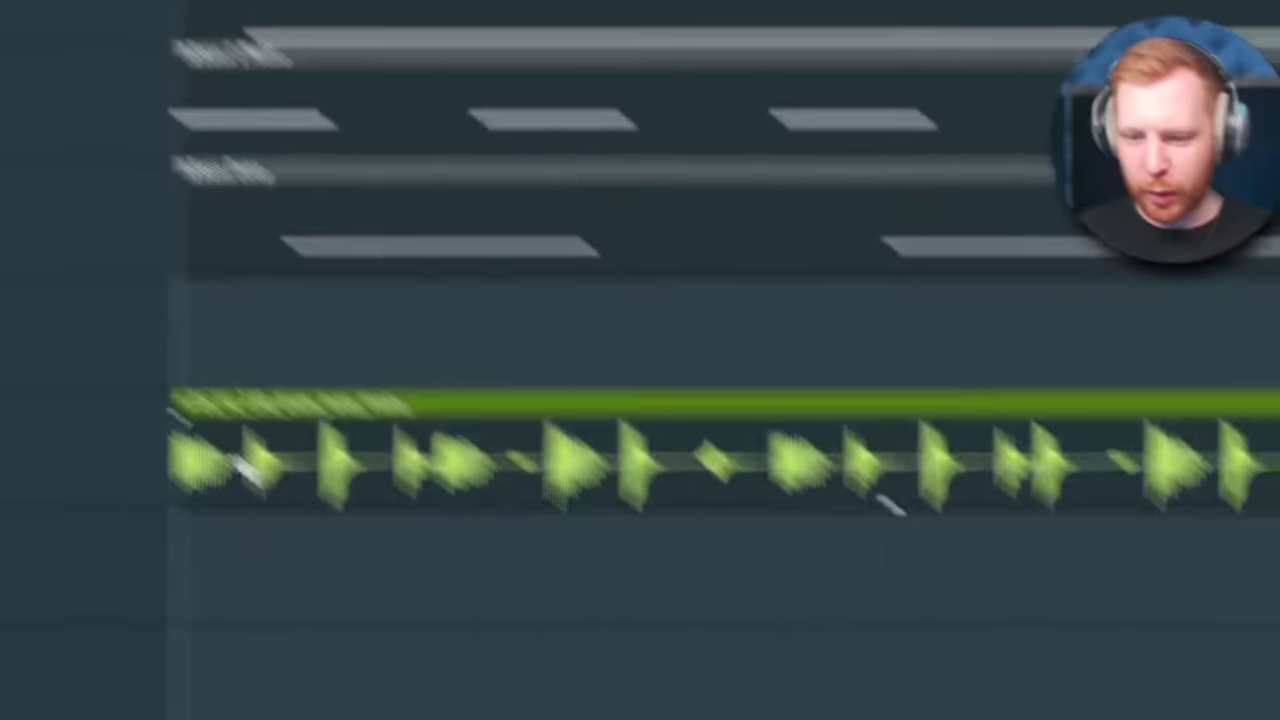
{"action": "right_click", "coordinate": [245, 455]}
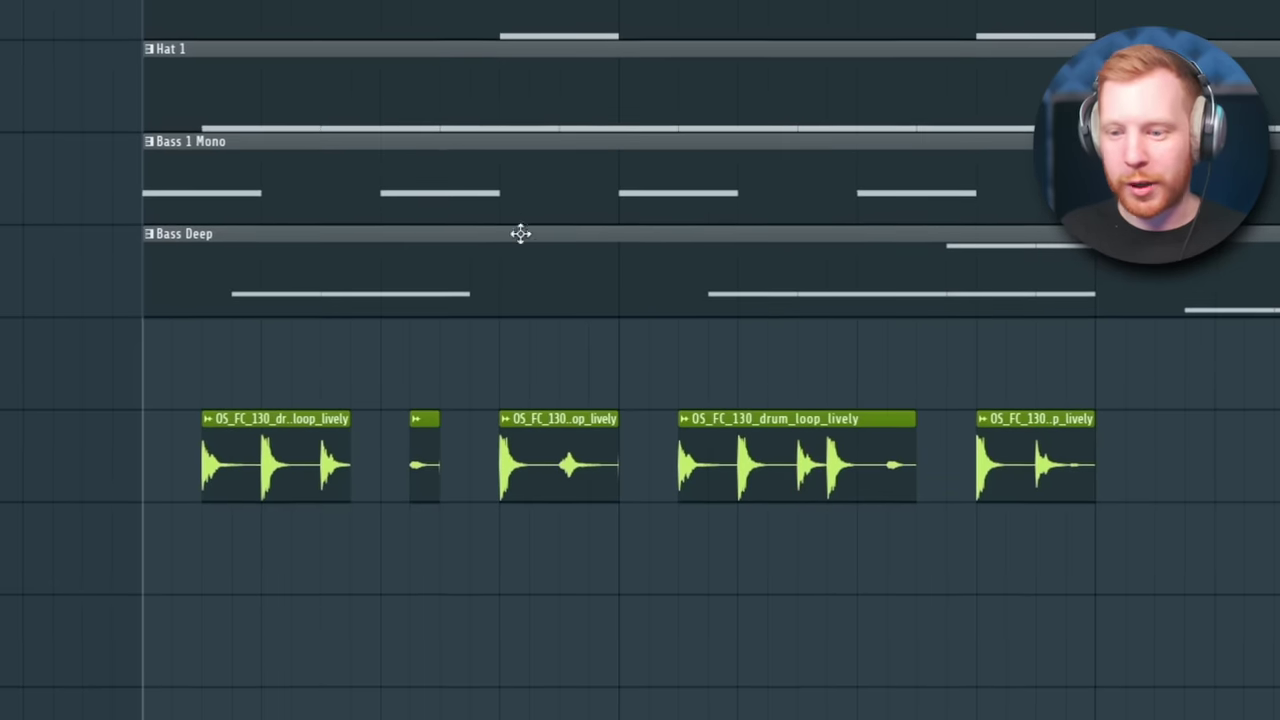
{"action": "left_click_drag", "start_coordinate": [449, 414], "coordinate": [1040, 537]}
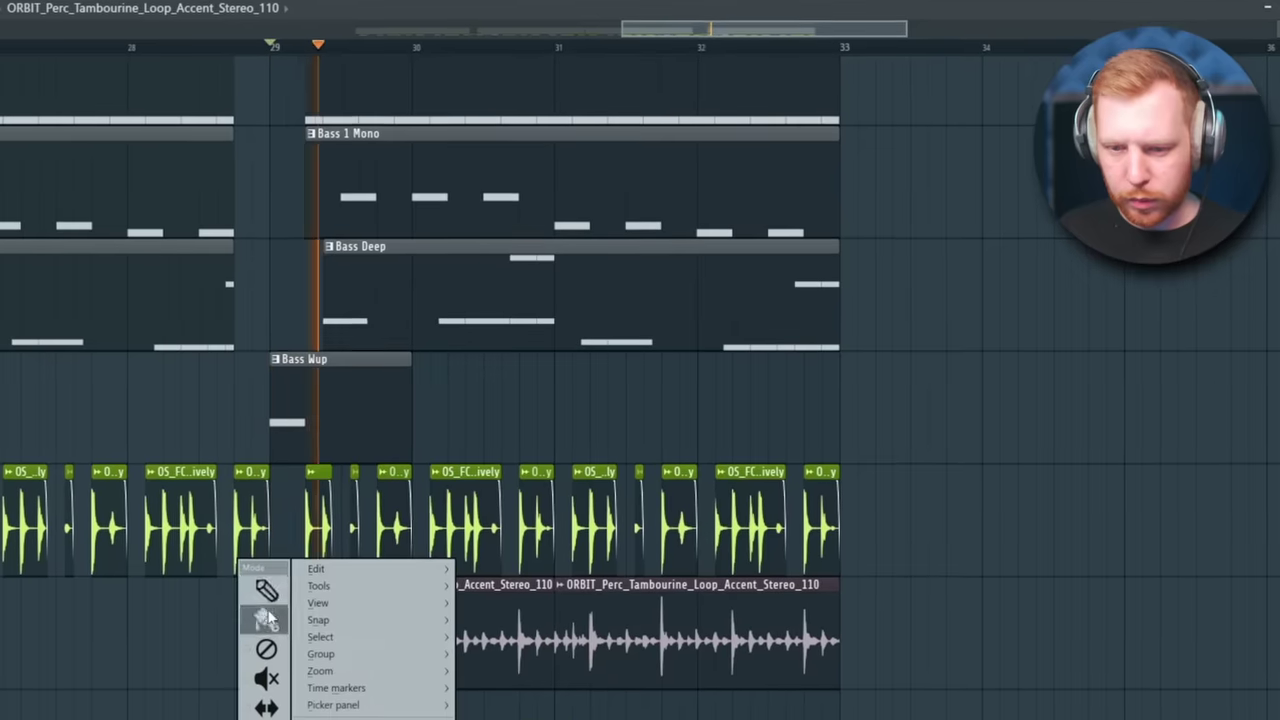
Step: Inspect the channel settings of the ORBIT_Perc_Tambourine_Loop_Accent_Stereo_110 clip near bar 29
{"action": "left_click", "coordinate": [386, 617]}
{"action": "double_click", "coordinate": [388, 623]}
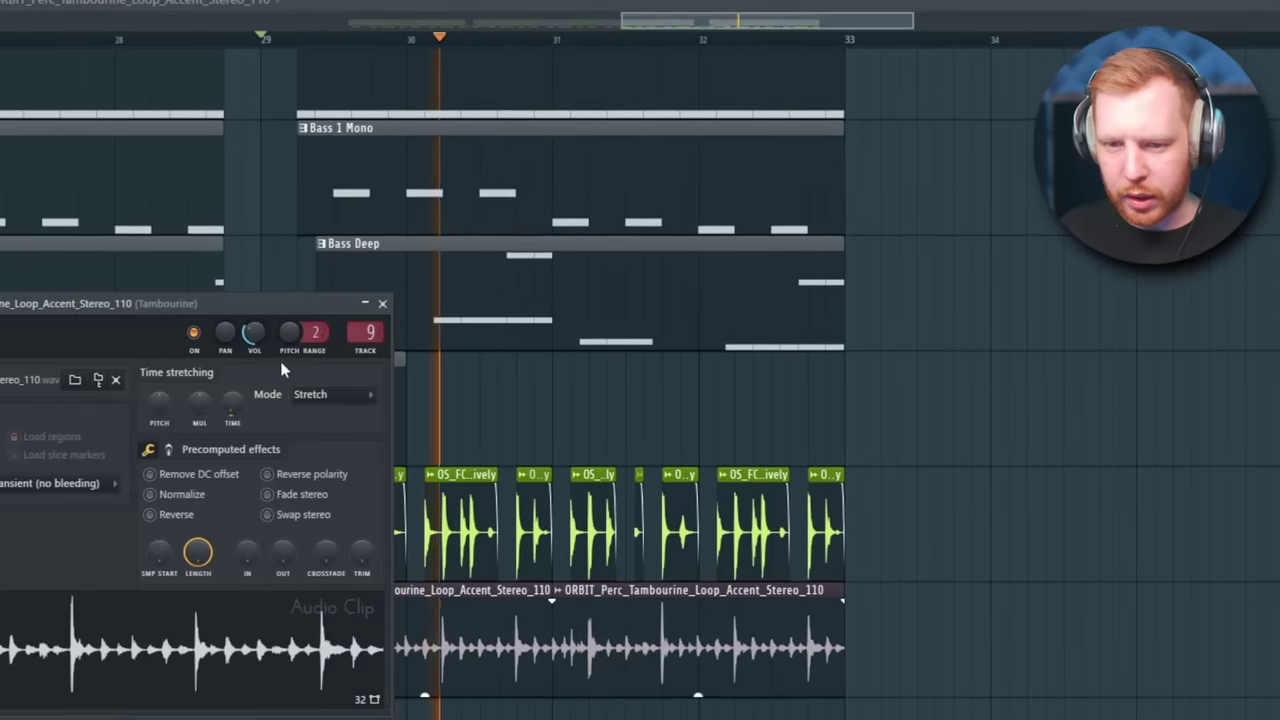
{"action": "left_click", "coordinate": [377, 302]}
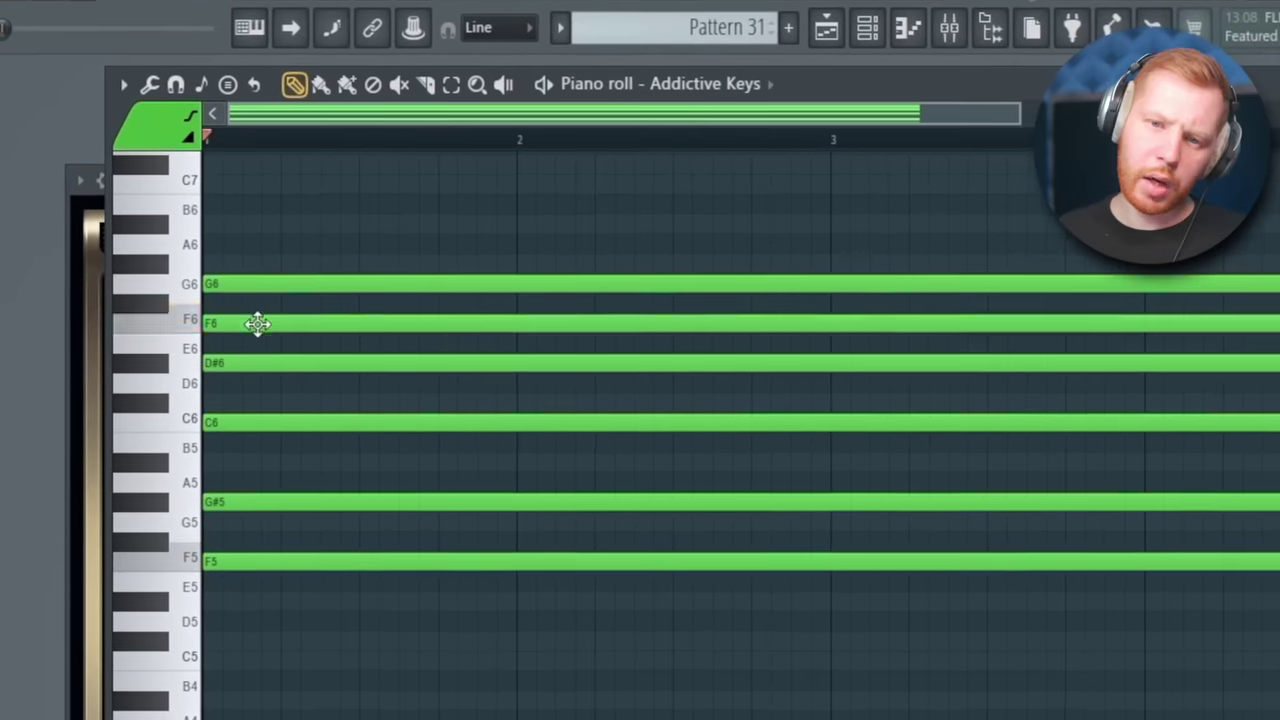
Step: Consolidate the Pattern 31 piano chord to audio and cut the first beat of bar 29 out of it
{"action": "left_click_drag", "start_coordinate": [257, 323], "coordinate": [243, 222]}
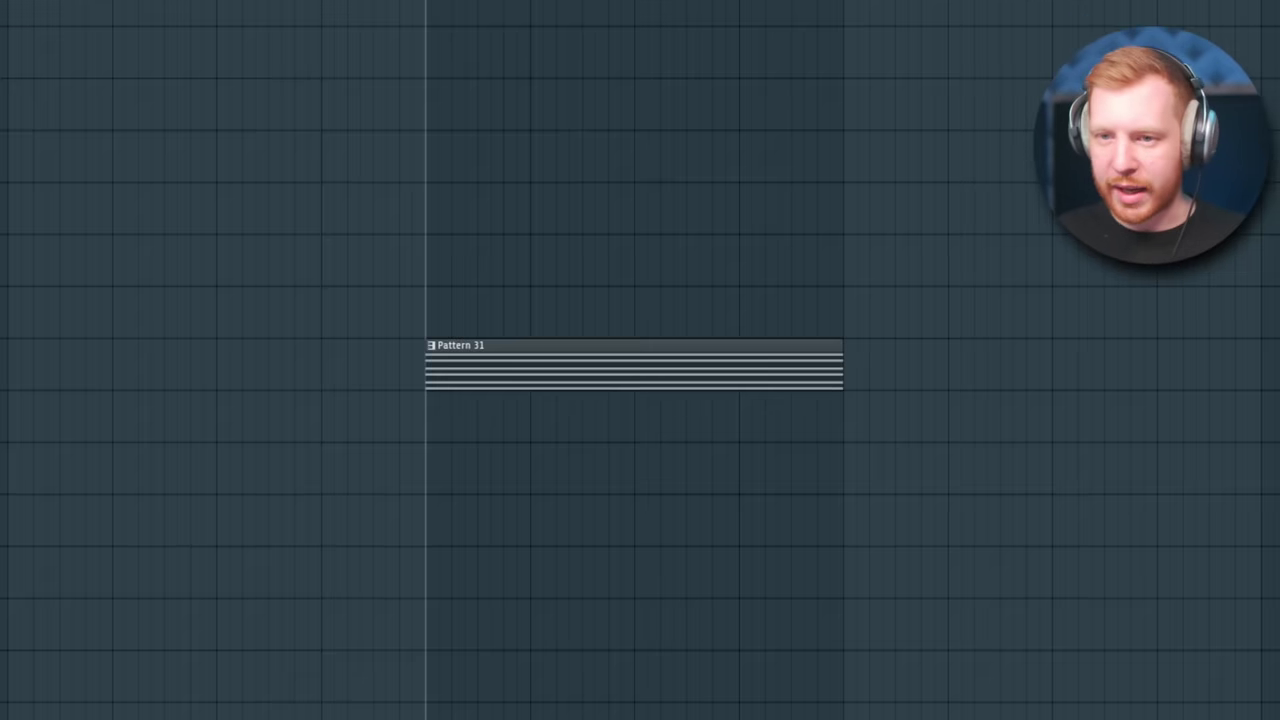
{"action": "key", "text": "ctrl+a"}
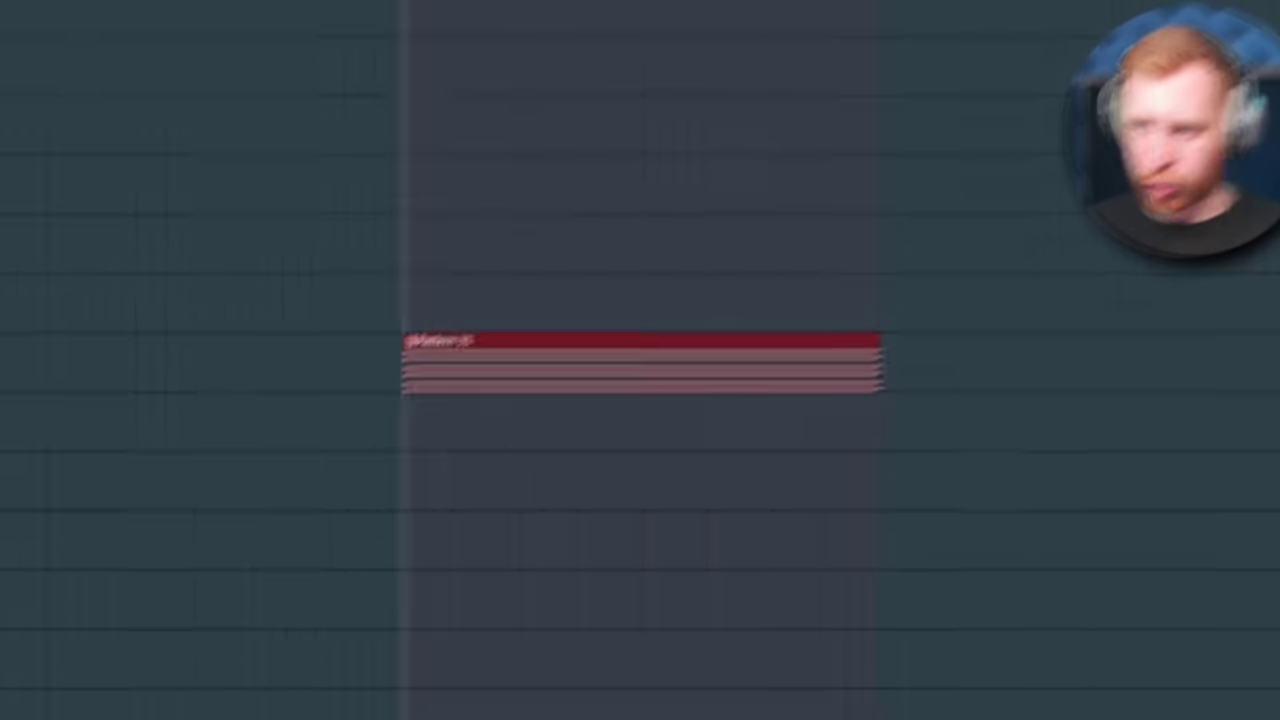
{"action": "left_click_drag", "start_coordinate": [624, 410], "coordinate": [624, 482]}
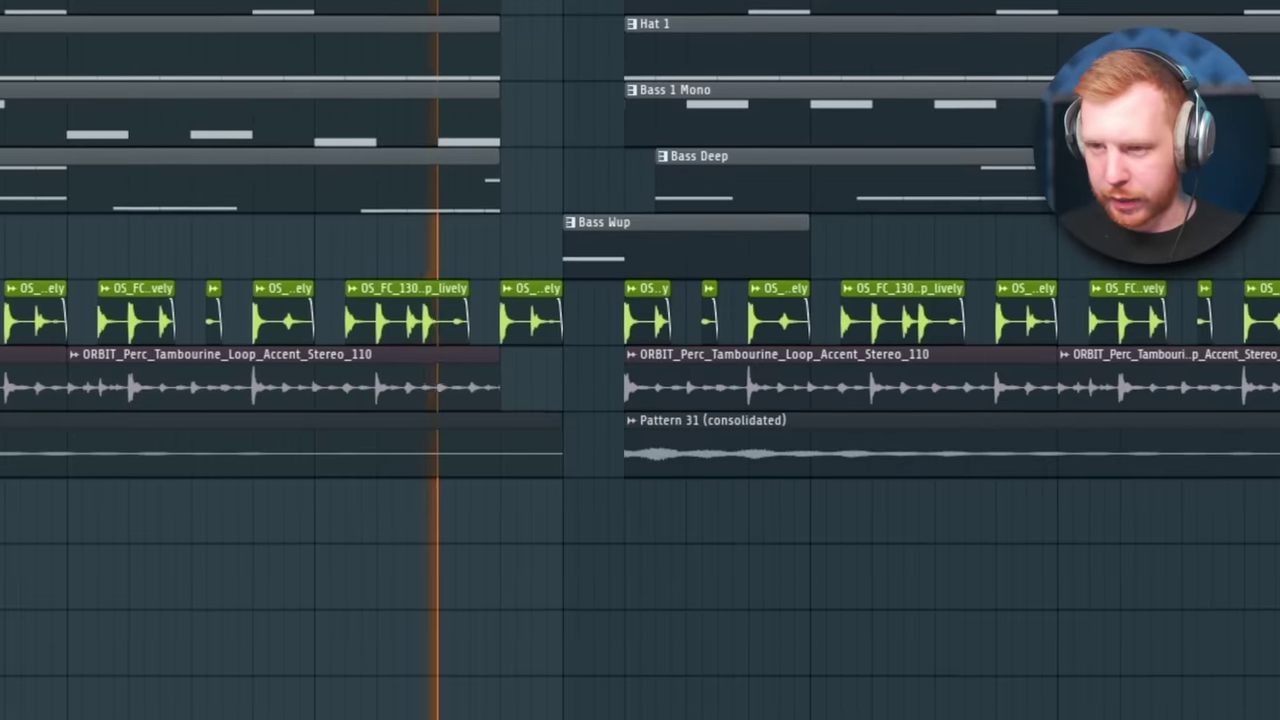
{"action": "right_click", "coordinate": [650, 554]}
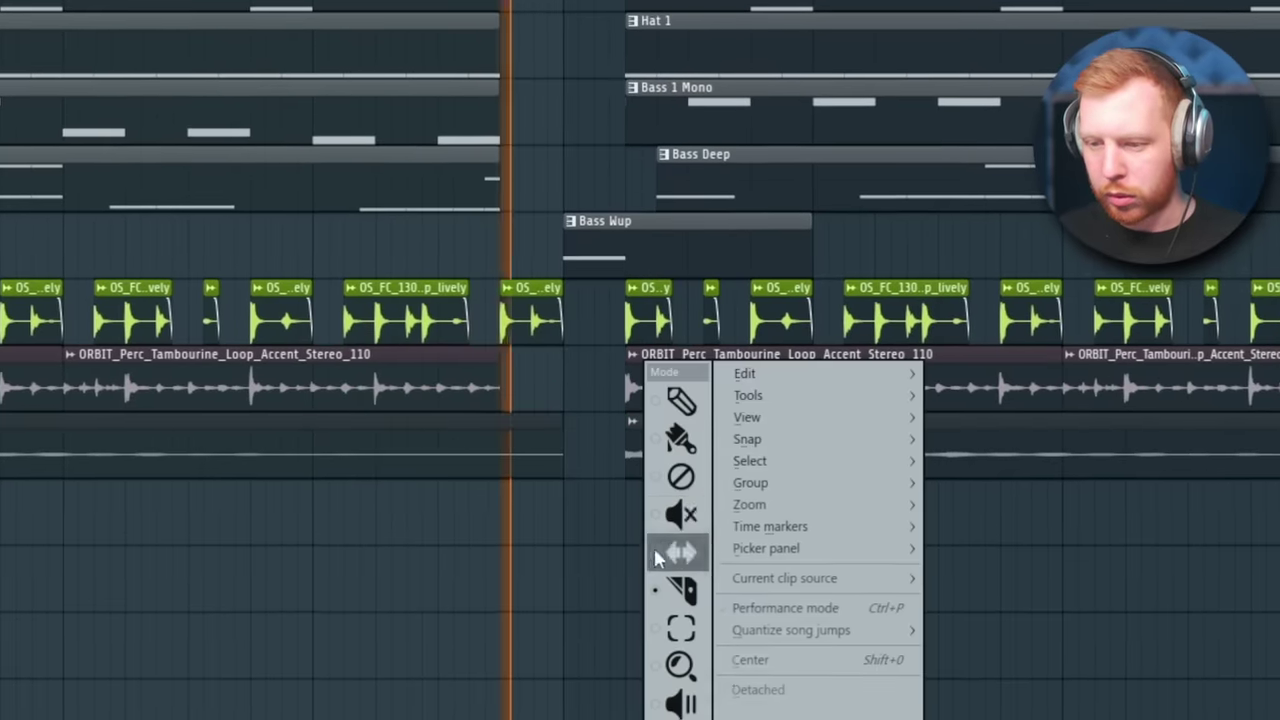
{"action": "left_click", "coordinate": [650, 411]}
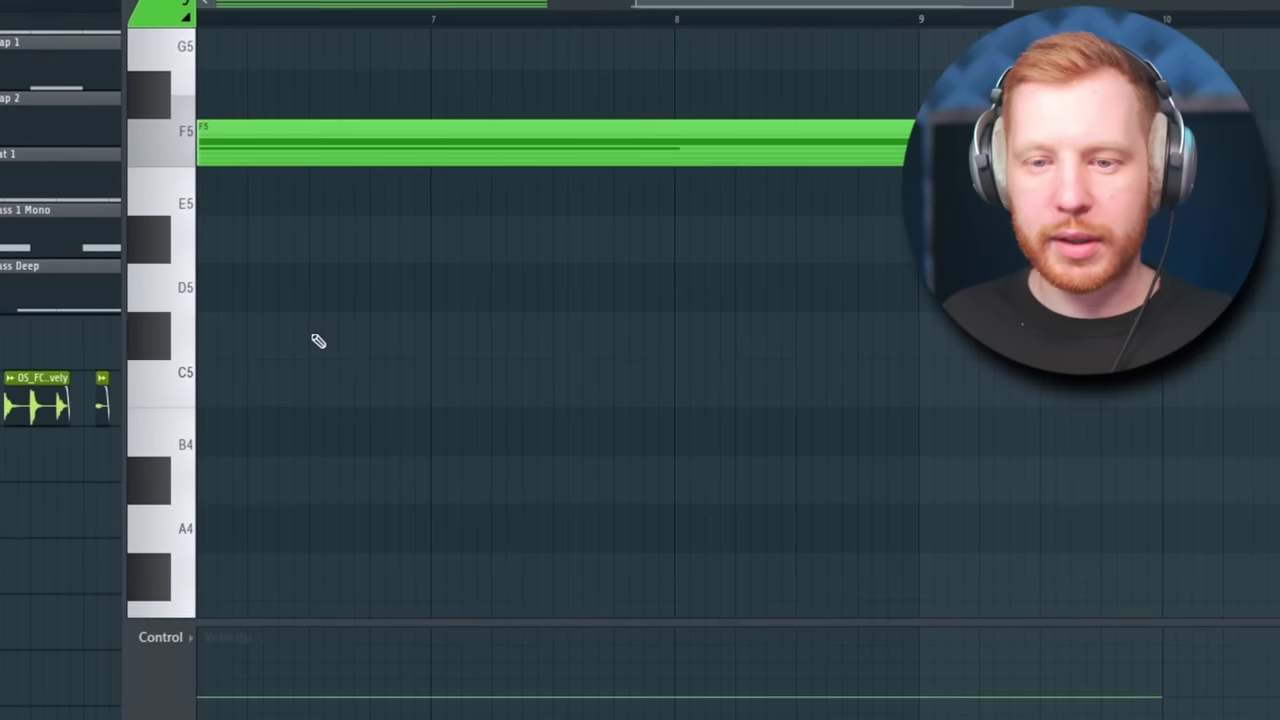
Step: Try adding long C#5 and C5 notes below the sustained F5 note in the piano roll
{"action": "left_click", "coordinate": [321, 372]}
{"action": "left_click", "coordinate": [365, 377]}
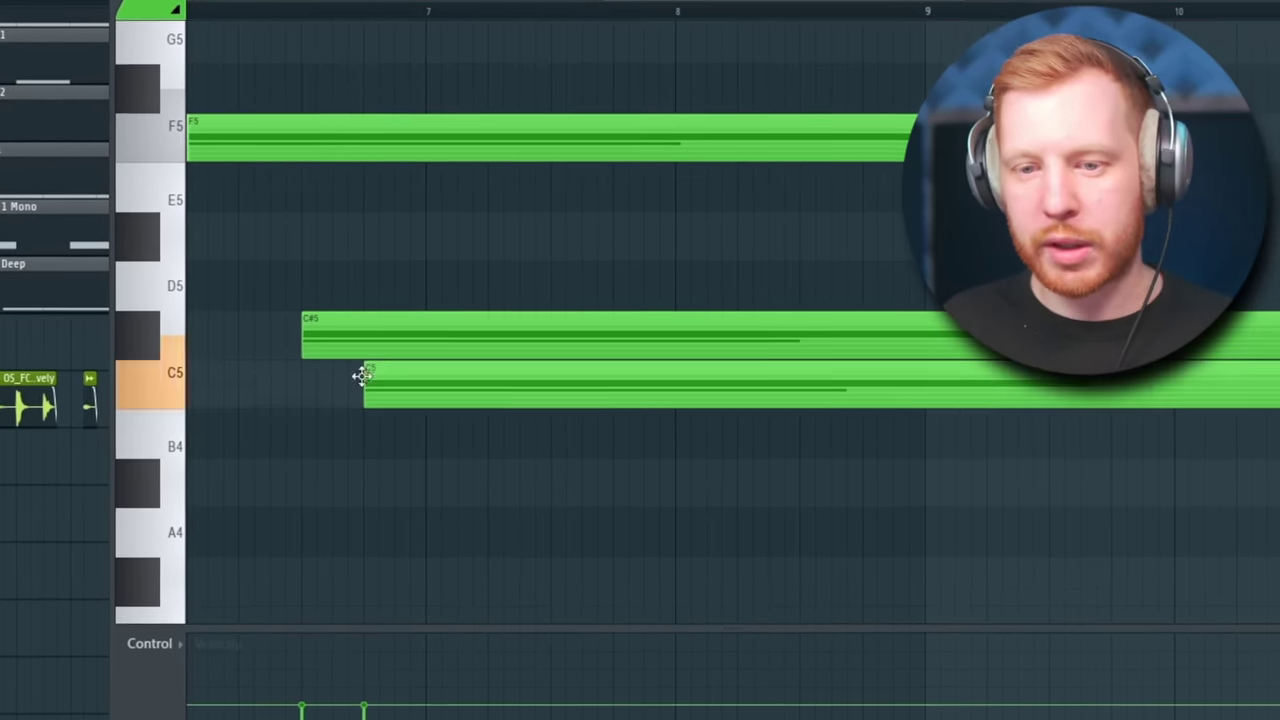
{"action": "right_click", "coordinate": [386, 335]}
{"action": "right_click", "coordinate": [404, 383]}
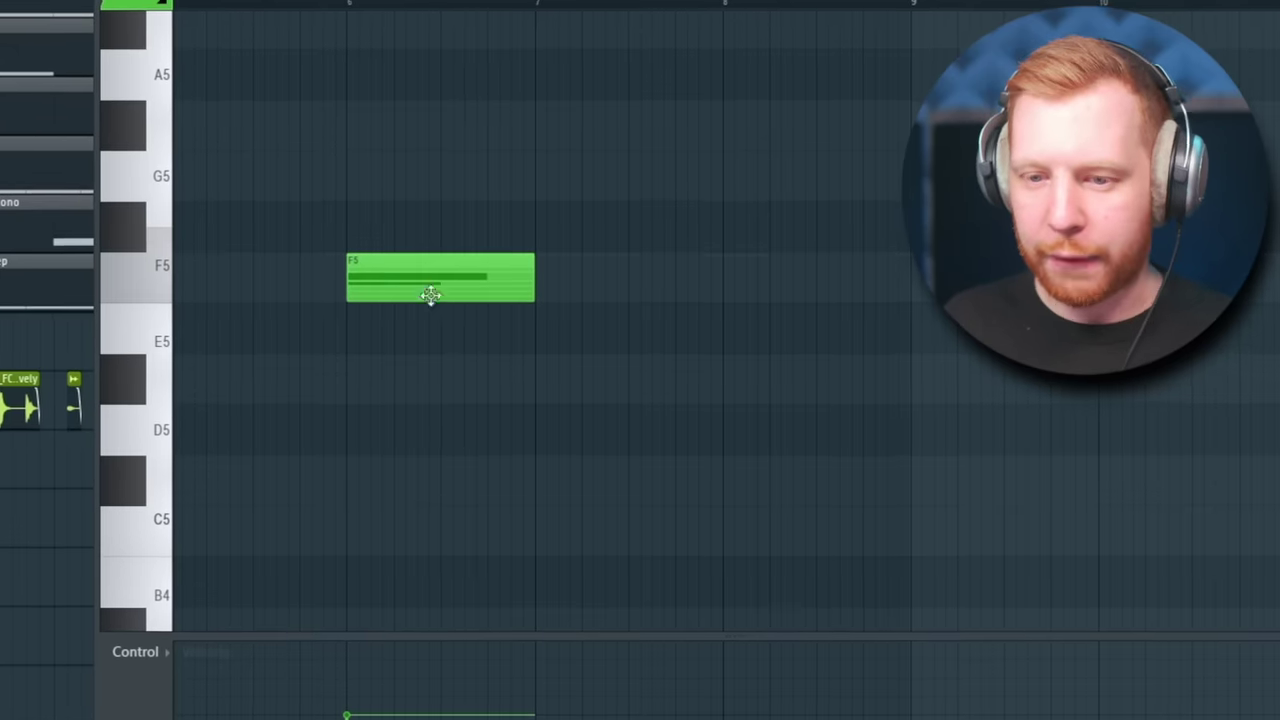
Step: Try following the one-bar F5 note with separate one-bar C#5 and C5 notes
{"action": "left_click", "coordinate": [524, 489]}
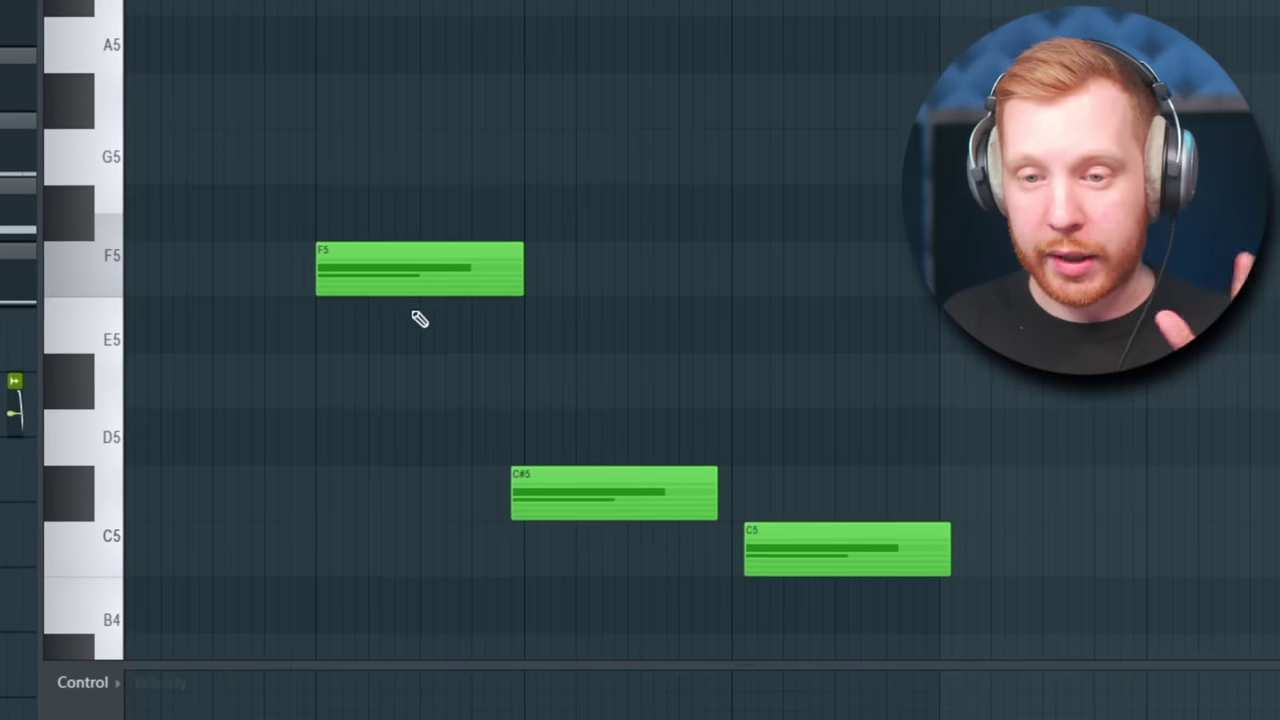
{"action": "left_click", "coordinate": [412, 292]}
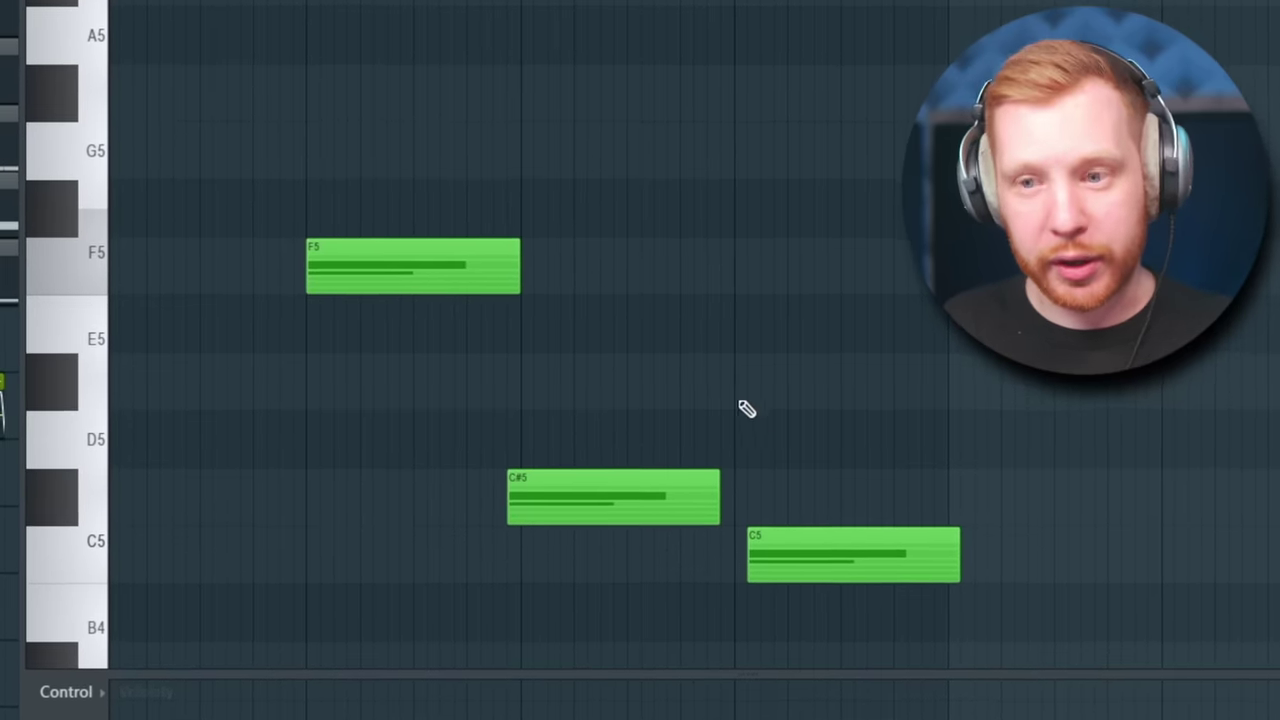
{"action": "right_click", "coordinate": [680, 502]}
{"action": "right_click", "coordinate": [812, 567]}
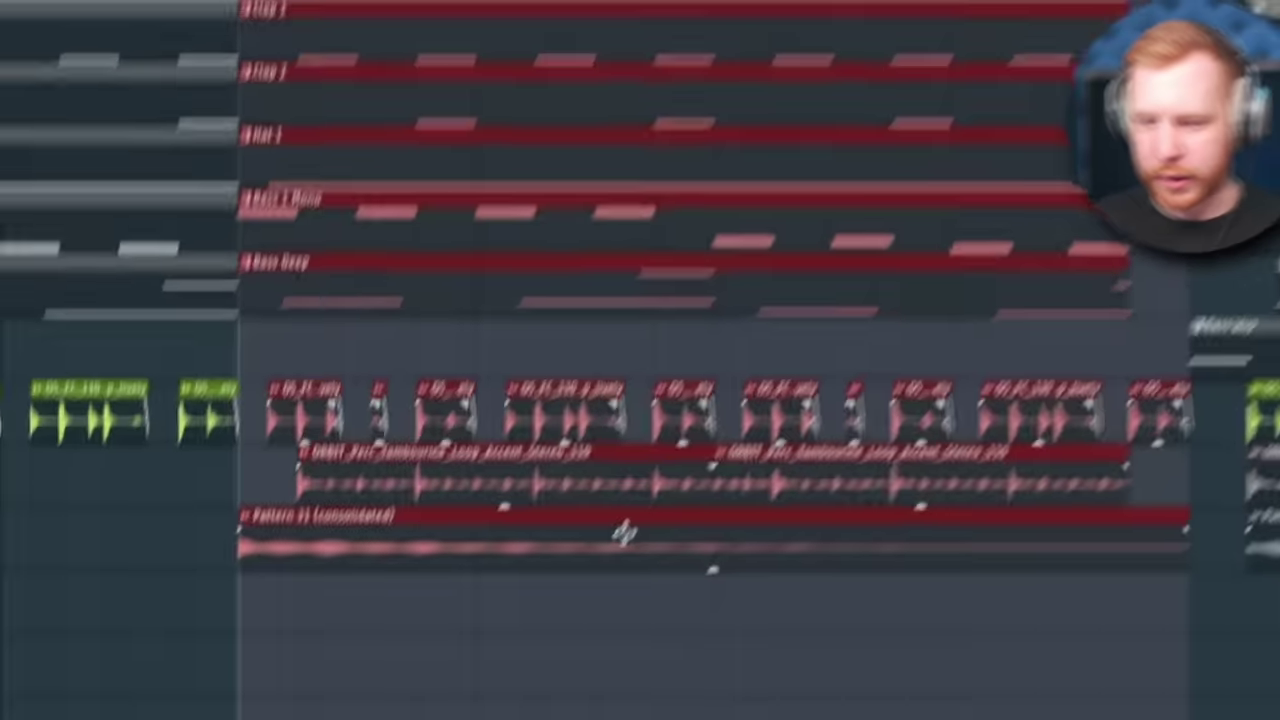
Step: Set the Pattern 31 (consolidated) clip's time stretching mode to Stretch and create channel pitch automation with a range of 5
{"action": "double_click", "coordinate": [623, 532]}
{"action": "left_click", "coordinate": [845, 222]}
{"action": "left_click", "coordinate": [858, 296]}
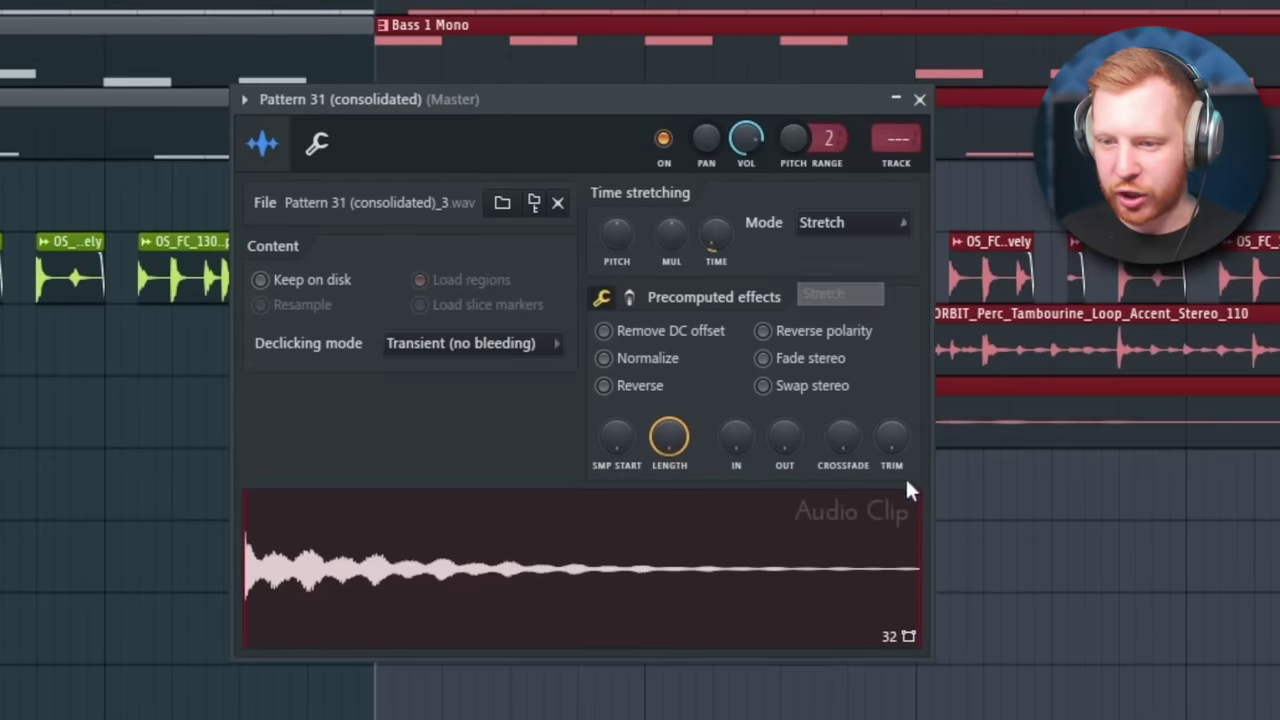
{"action": "right_click", "coordinate": [811, 128]}
{"action": "left_click", "coordinate": [900, 320]}
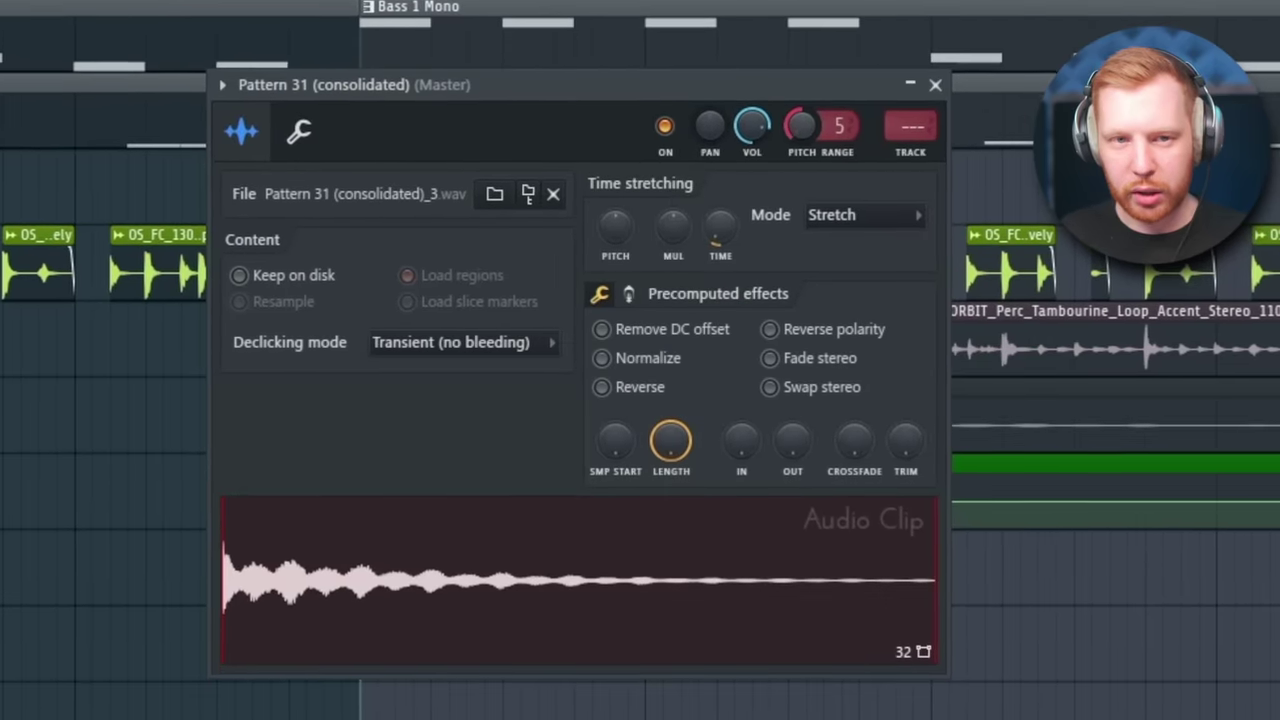
Step: Copy the channel's lowered pitch value and paste it into a new pitch automation point just after bar 27
{"action": "right_click", "coordinate": [806, 120]}
{"action": "left_click", "coordinate": [854, 465]}
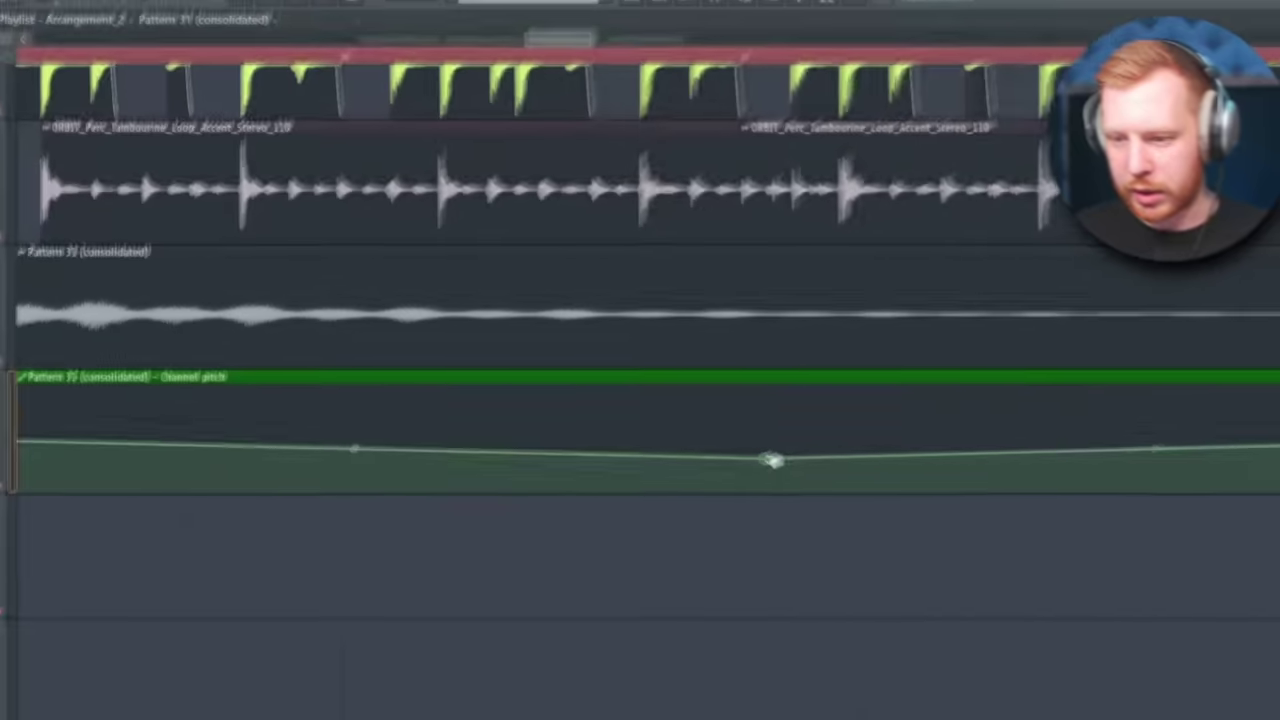
{"action": "right_click", "coordinate": [771, 460]}
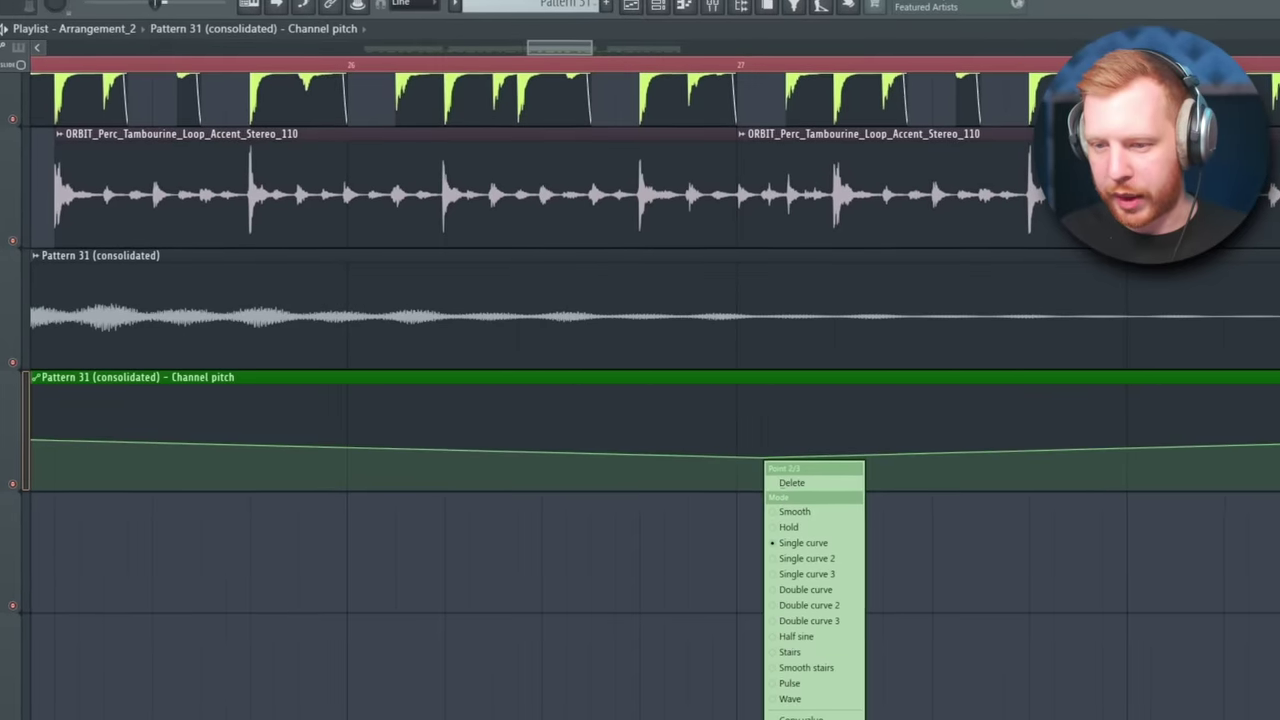
{"action": "left_click", "coordinate": [677, 554]}
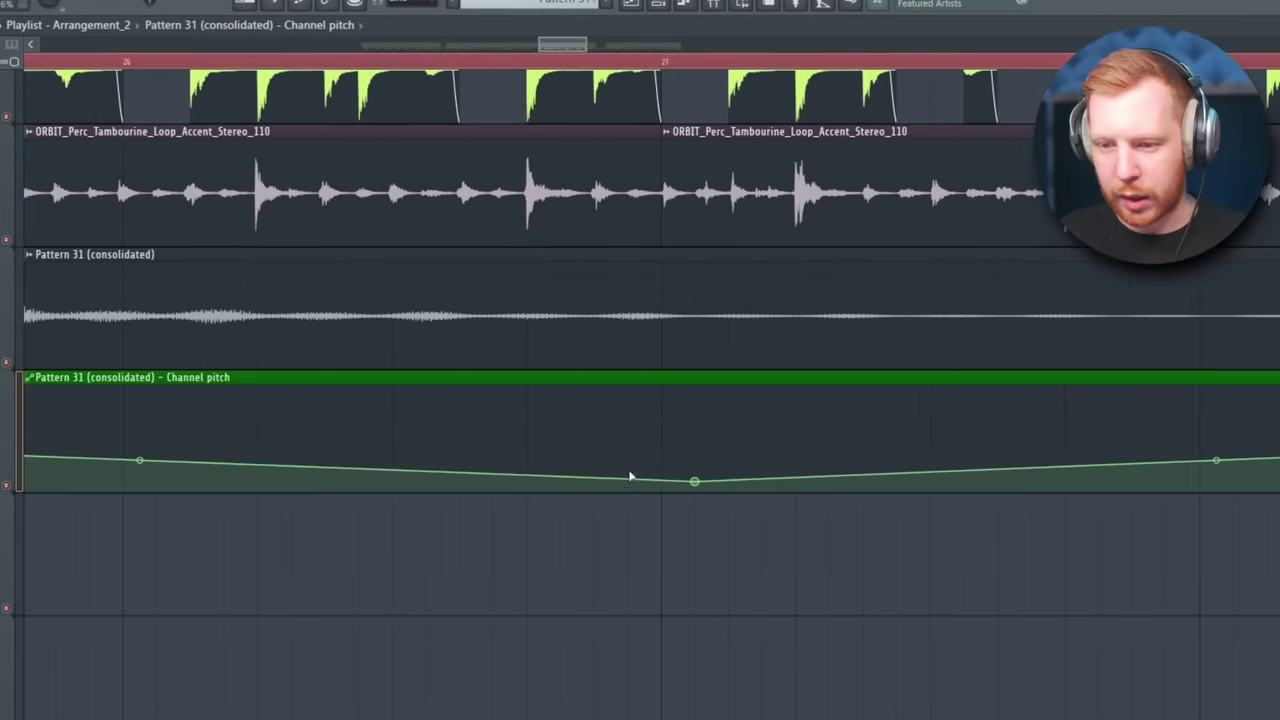
Step: Add a pitch automation point just before bar 27, level with the clip's starting pitch
{"action": "left_click_drag", "start_coordinate": [629, 474], "coordinate": [629, 449]}
{"action": "right_click", "coordinate": [630, 452]}
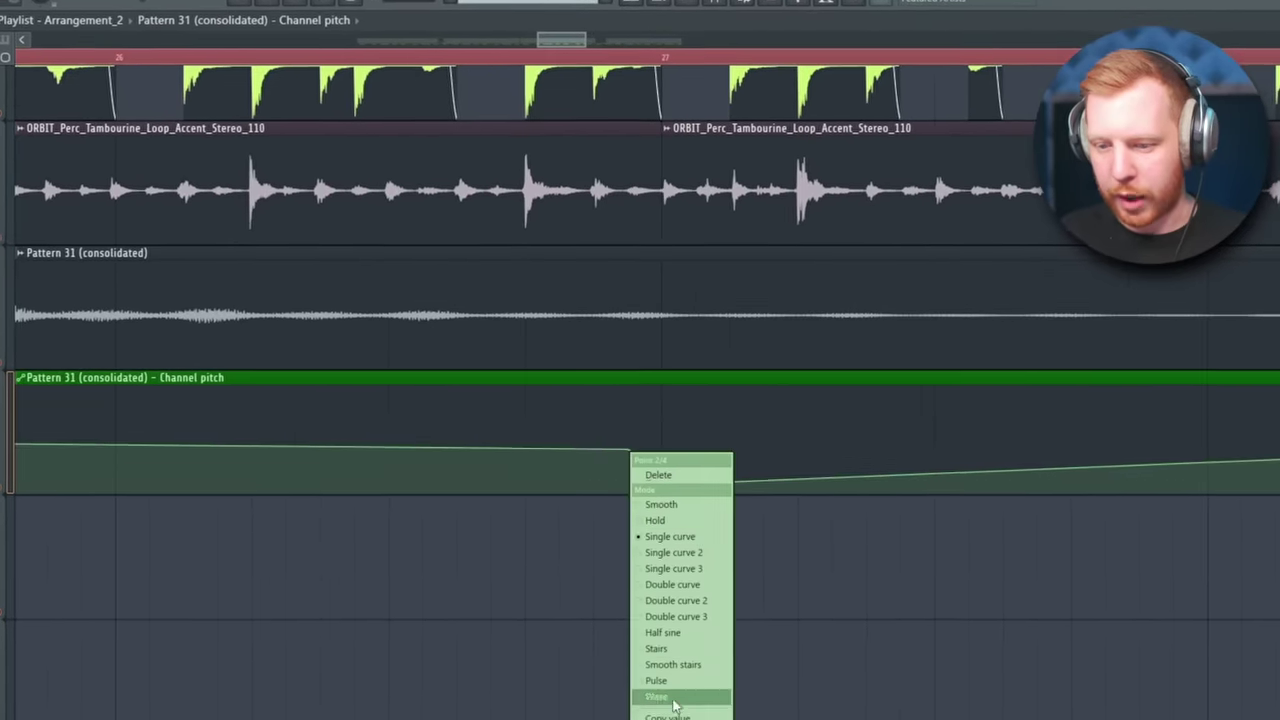
{"action": "left_click", "coordinate": [673, 700]}
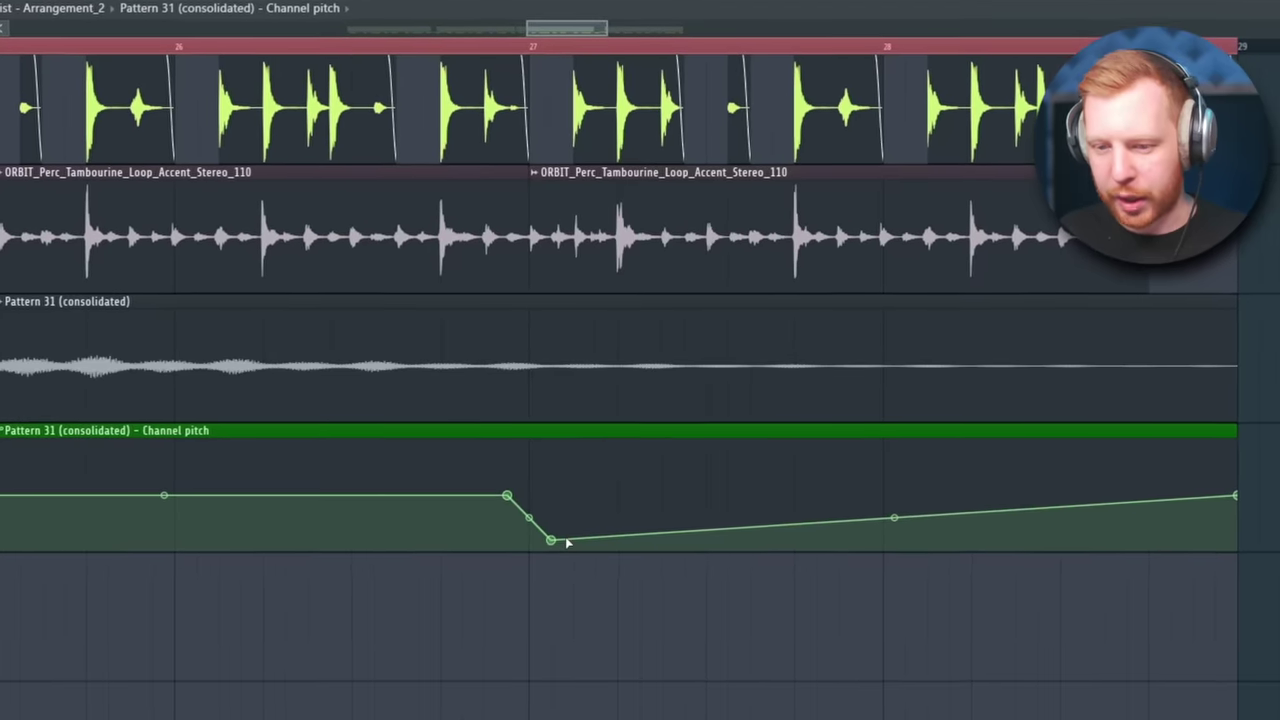
Step: Add pitch automation points around bar 28 that hold the lowered pitch and drop it to the minimum, and play the result
{"action": "scroll", "coordinate": [883, 546], "scroll_direction": "up", "scroll_amount": 2}
{"action": "right_click", "coordinate": [851, 530]}
{"action": "right_click", "coordinate": [851, 530]}
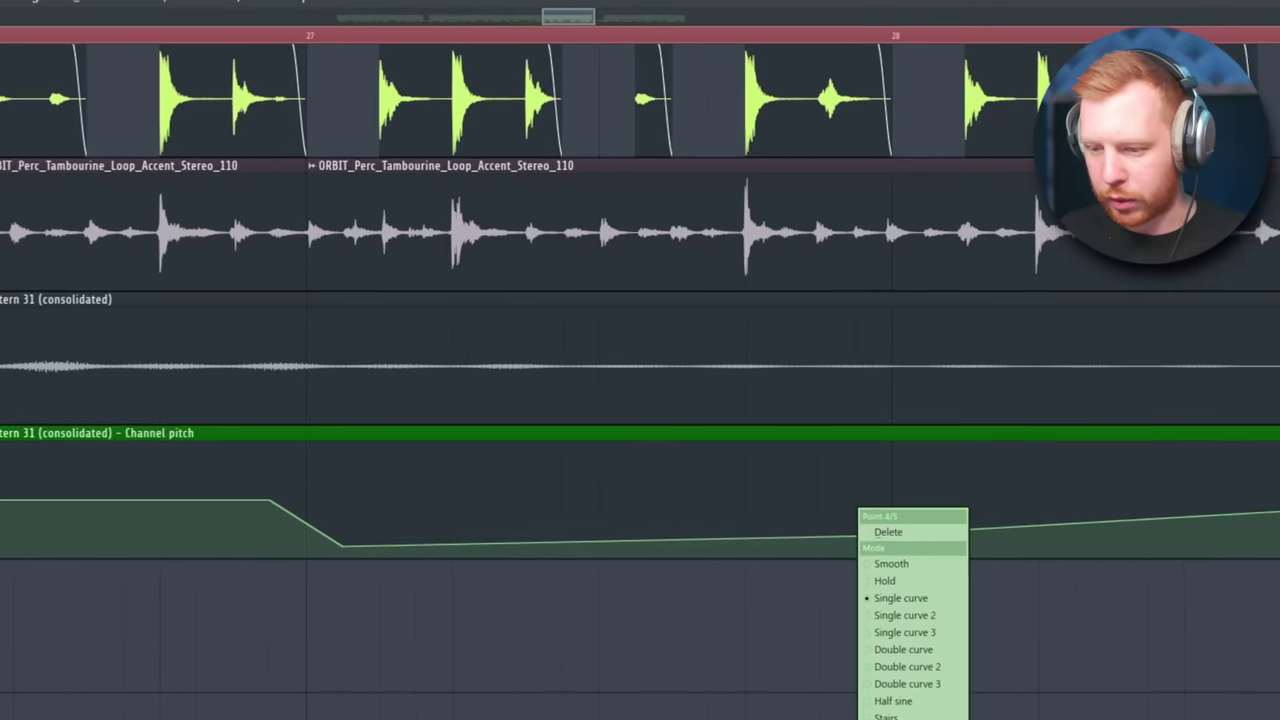
{"action": "left_click", "coordinate": [929, 543]}
{"action": "left_click_drag", "start_coordinate": [929, 543], "coordinate": [943, 583]}
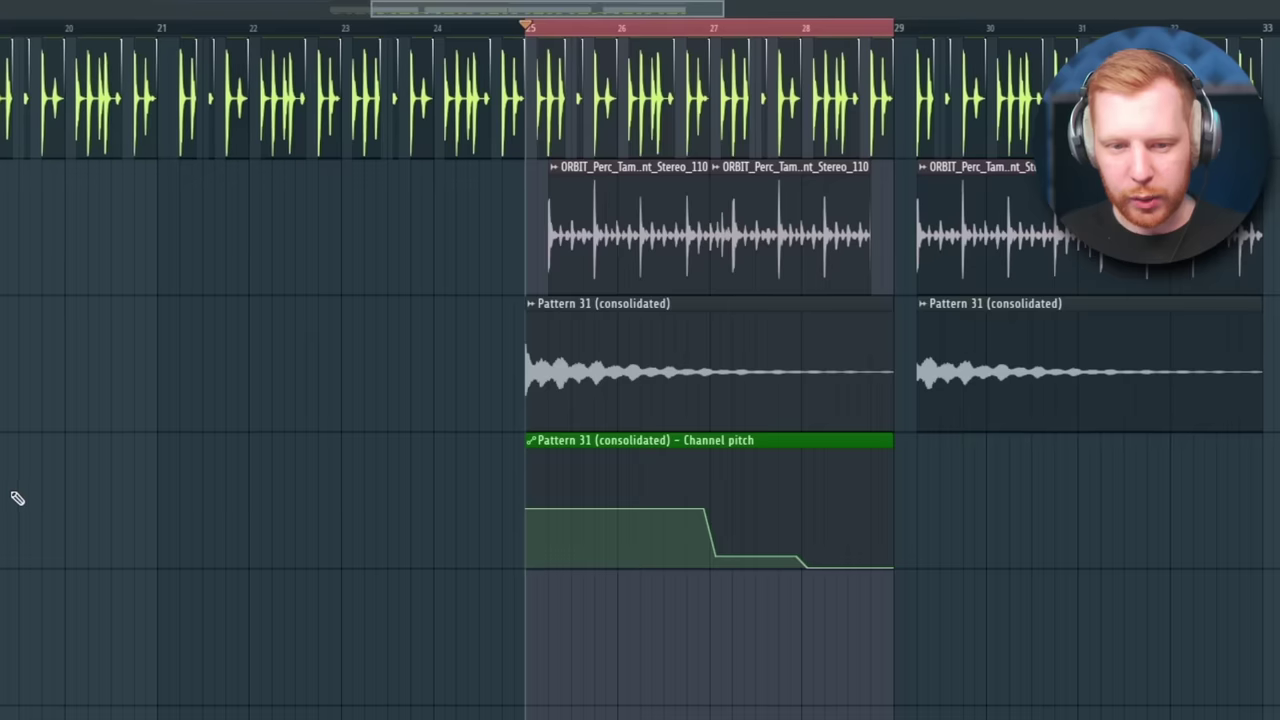
{"action": "key", "text": "space"}
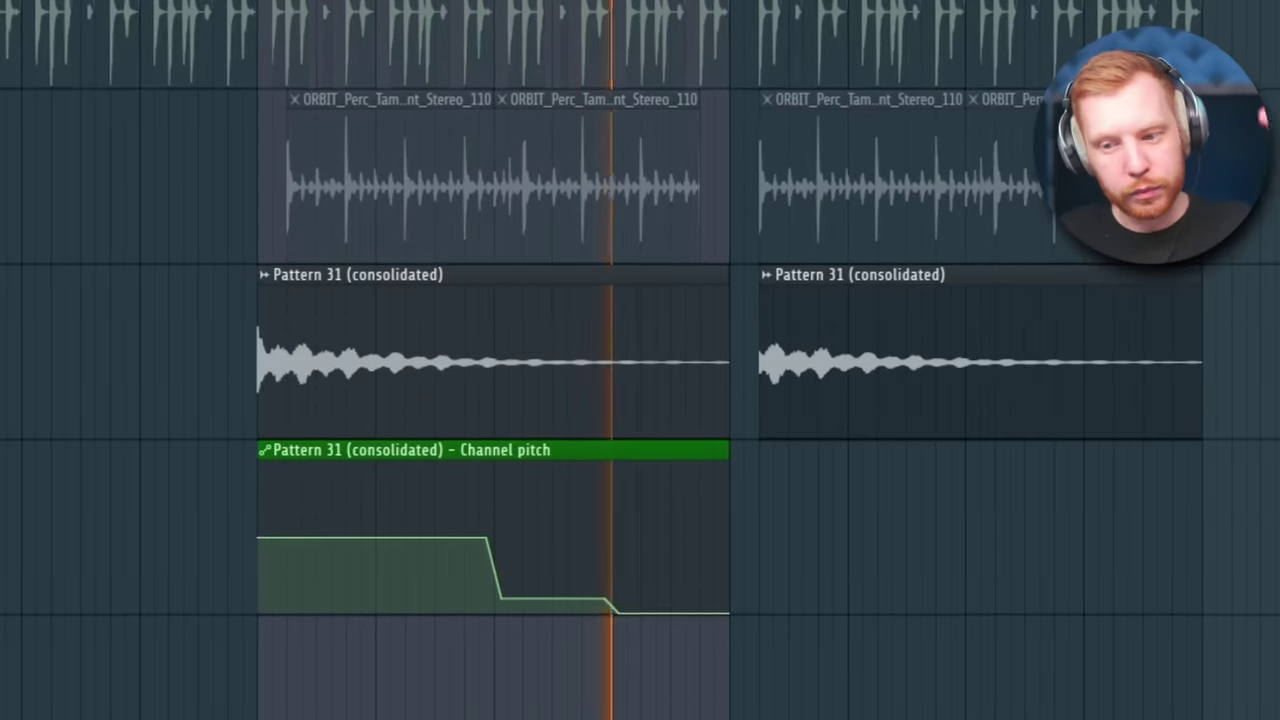
Step: Copy the channel pitch automation clip to bar 29, overlay both automation clips on the chord clips, and play the section
{"action": "left_click_drag", "start_coordinate": [432, 456], "coordinate": [915, 475]}
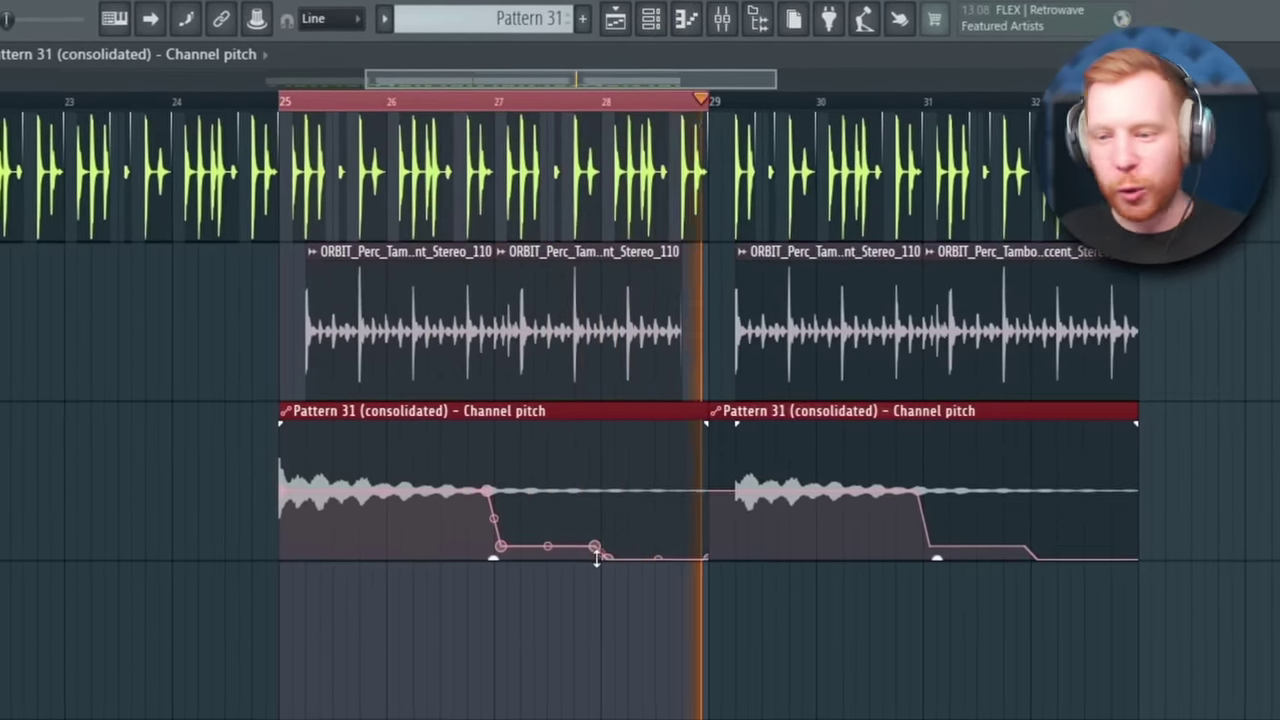
{"action": "key", "text": "ctrl+d"}
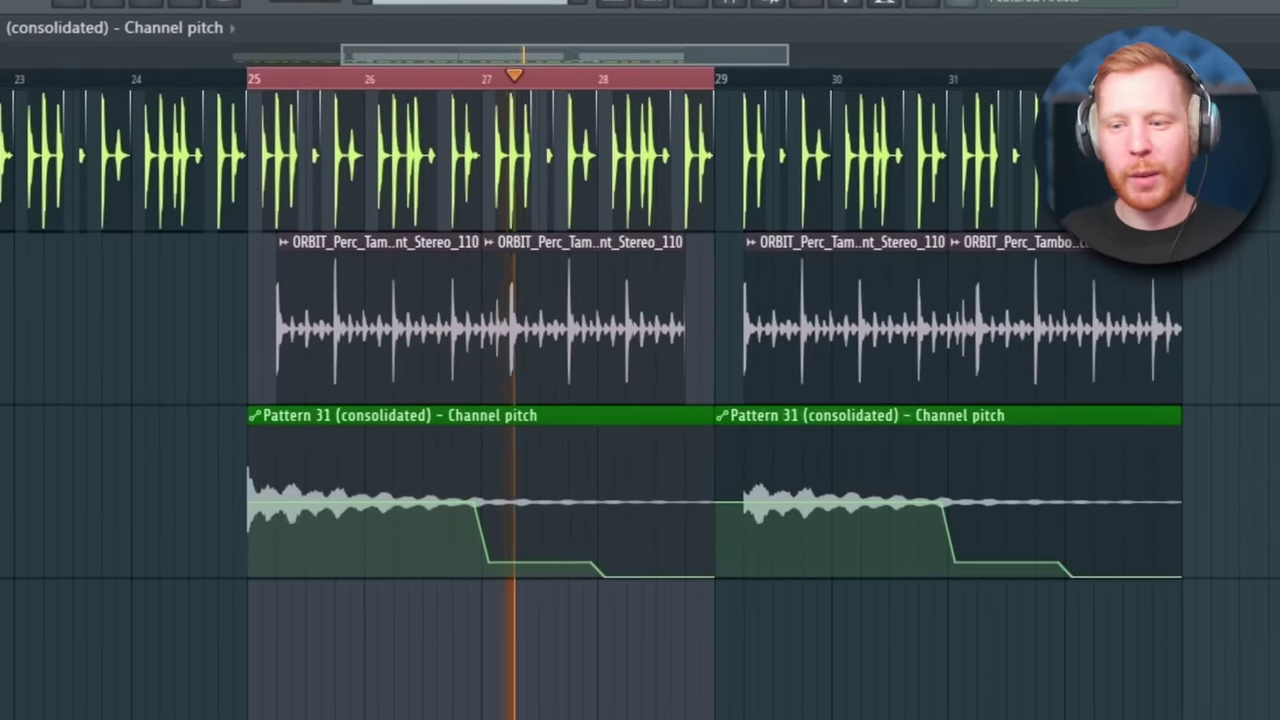
{"action": "key", "text": "space"}
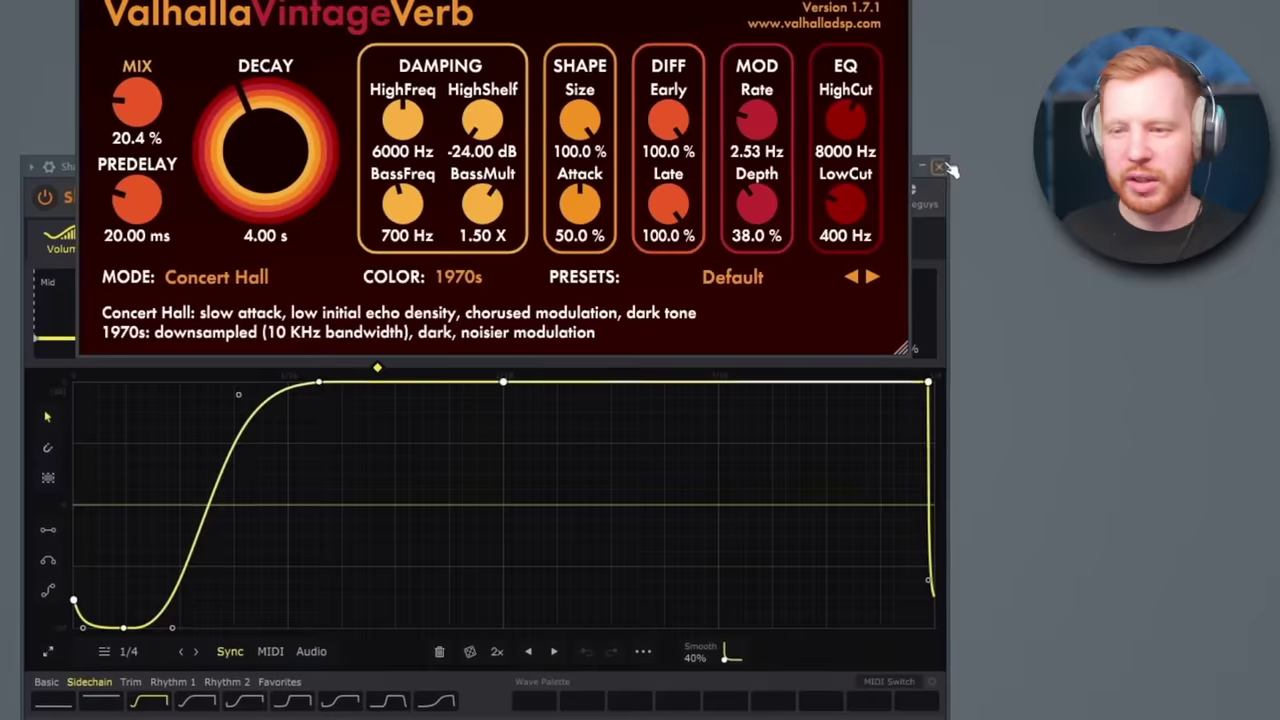
Step: Close the volume-shaping and ValhallaVintageVerb effect windows
{"action": "left_click", "coordinate": [939, 167]}
{"action": "left_click", "coordinate": [910, 3]}
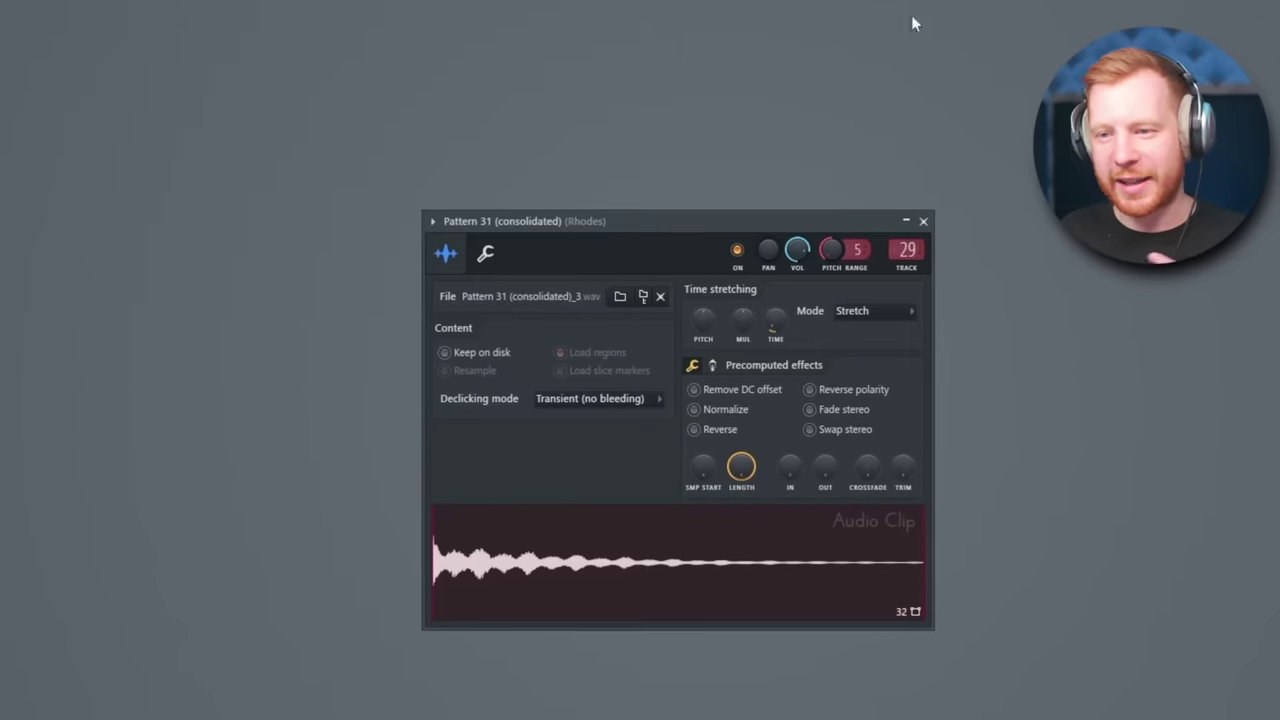
Step: Align the pbs - scratch 3.0 clip with bar 16, delete the opening slice of the KSHMR Vinyl Scratch 08 clip, and play the transition
{"action": "scroll", "coordinate": [740, 244], "scroll_direction": "right", "scroll_amount": 3}
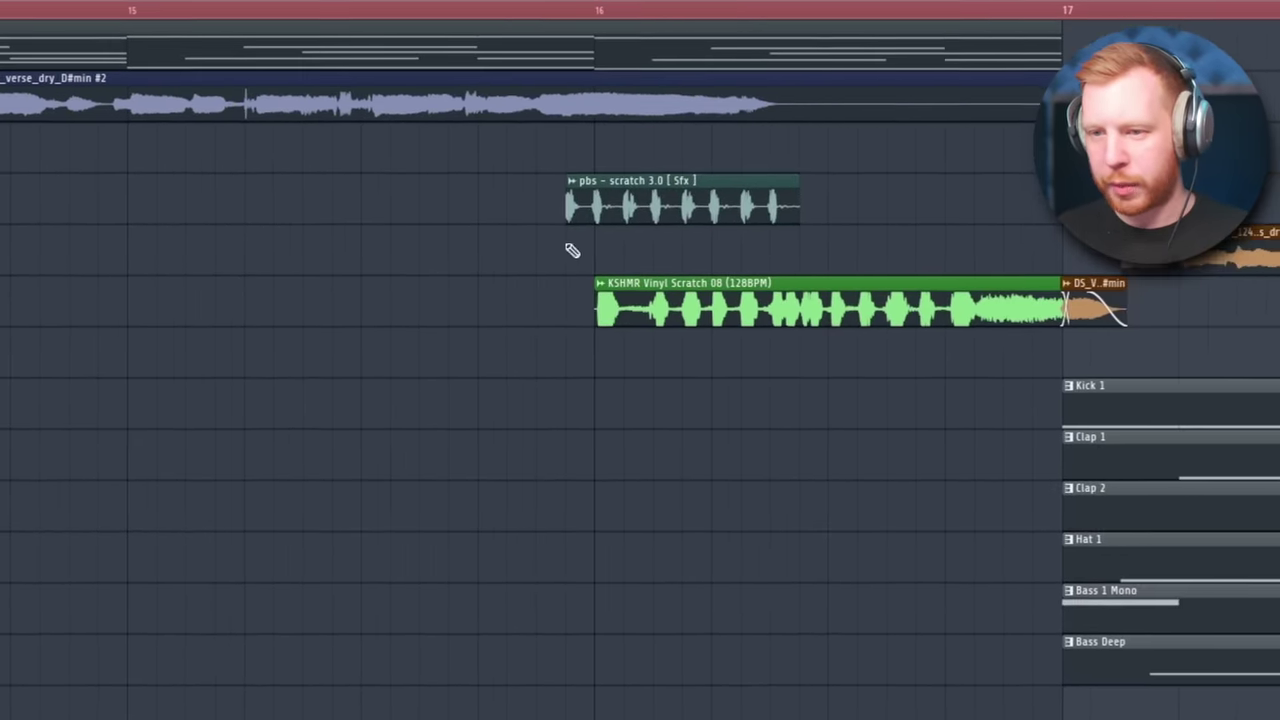
{"action": "left_click_drag", "start_coordinate": [612, 206], "coordinate": [640, 206]}
{"action": "right_click", "coordinate": [708, 288]}
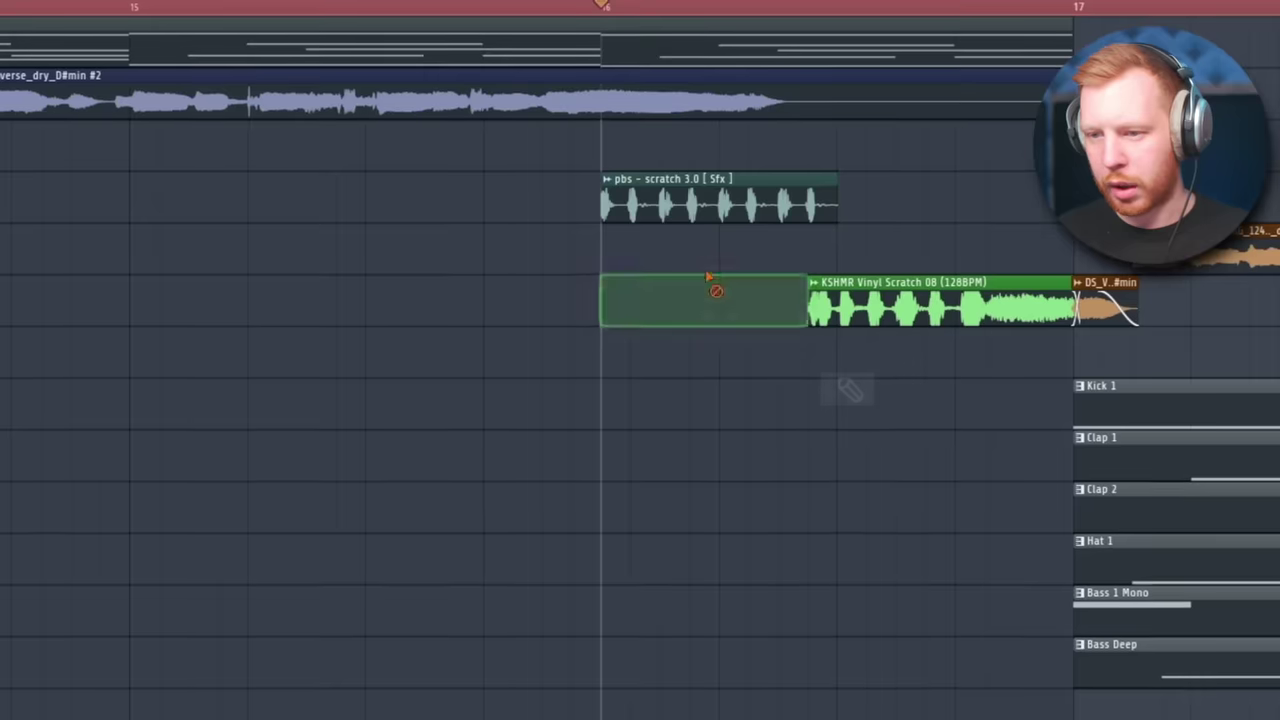
{"action": "scroll", "coordinate": [668, 297], "scroll_direction": "right", "scroll_amount": 4}
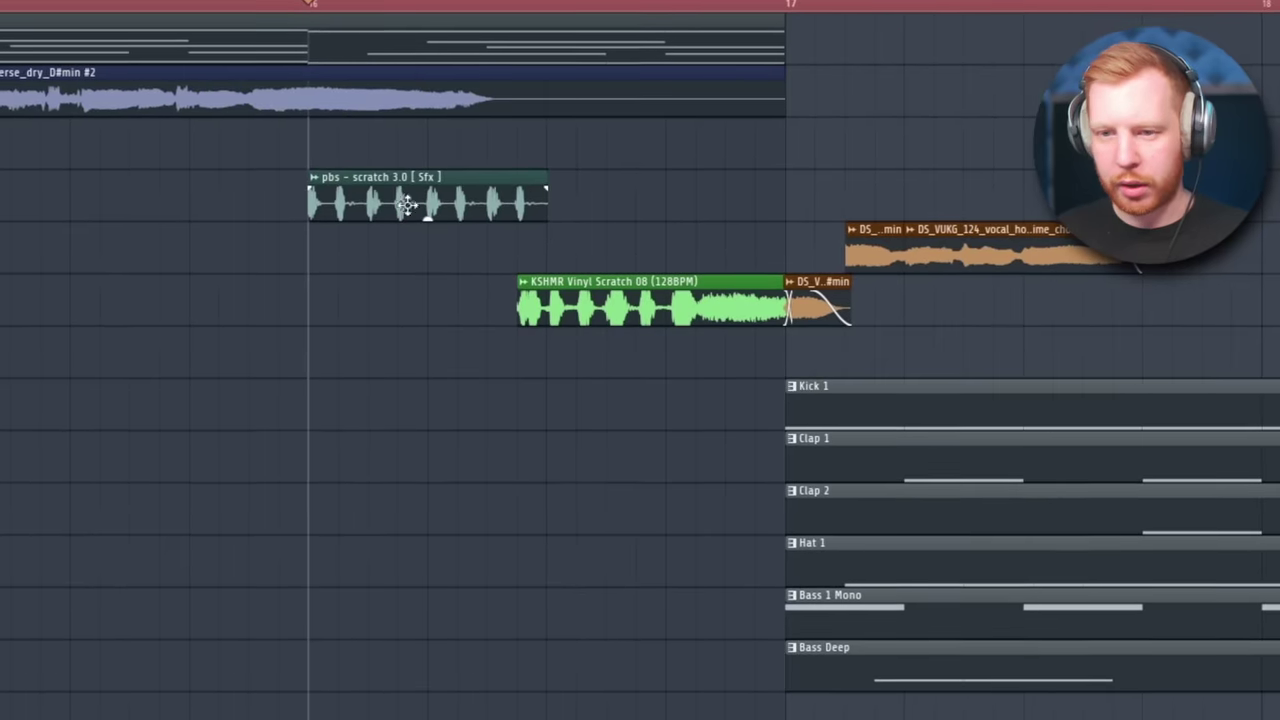
{"action": "key", "text": "space"}
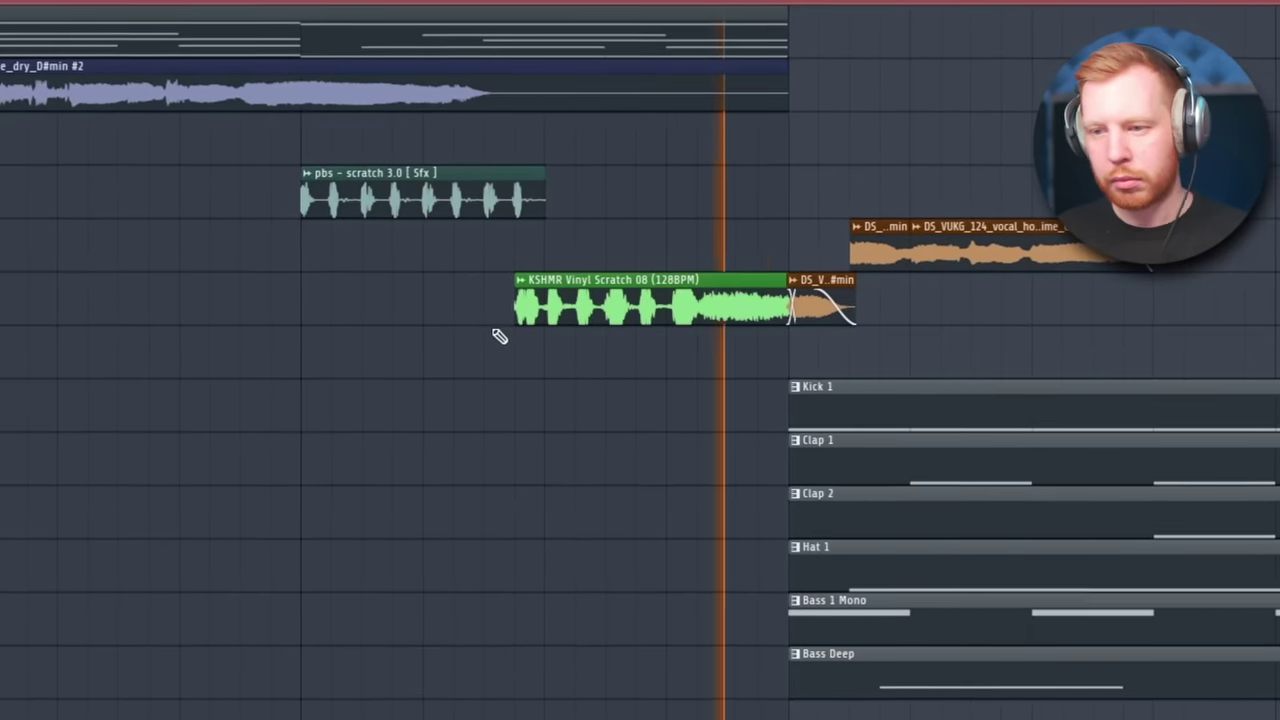
{"action": "key", "text": "space"}
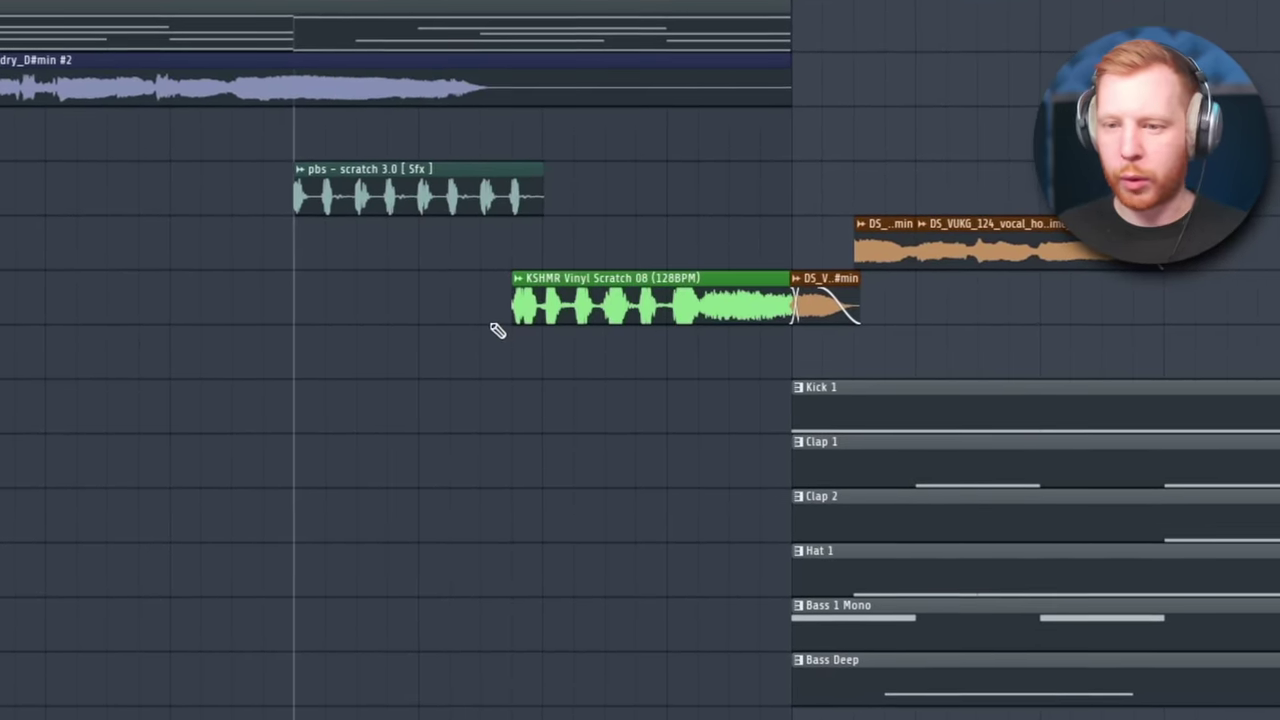
Step: Place a shortened copy of the pbs - scratch 3.0 clip halfway through bar 15
{"action": "scroll", "coordinate": [603, 349], "scroll_direction": "left", "scroll_amount": 3}
{"action": "scroll", "coordinate": [46, 320], "scroll_direction": "down", "scroll_amount": 4}
{"action": "scroll", "coordinate": [126, 301], "scroll_direction": "left", "scroll_amount": 2}
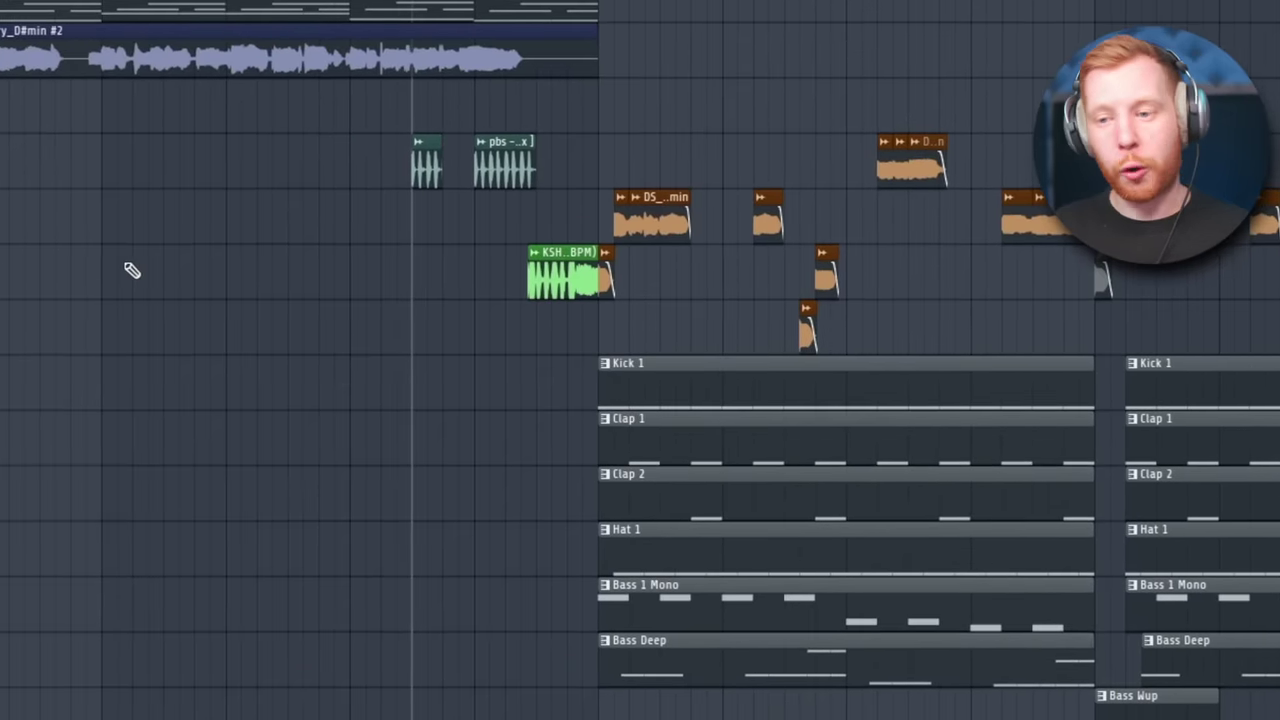